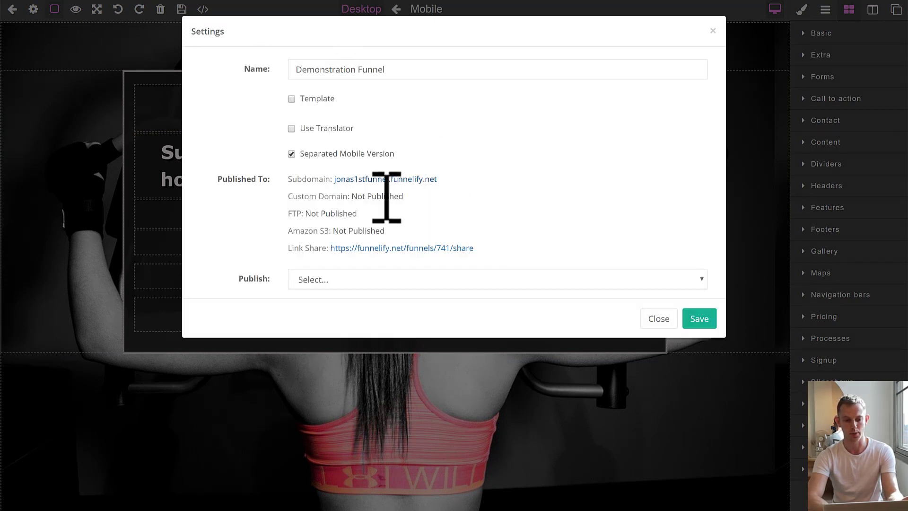
Step: Check the custom domain's publishing status in the funnel settings and close them
left_click_drag(405, 196, 356, 198)
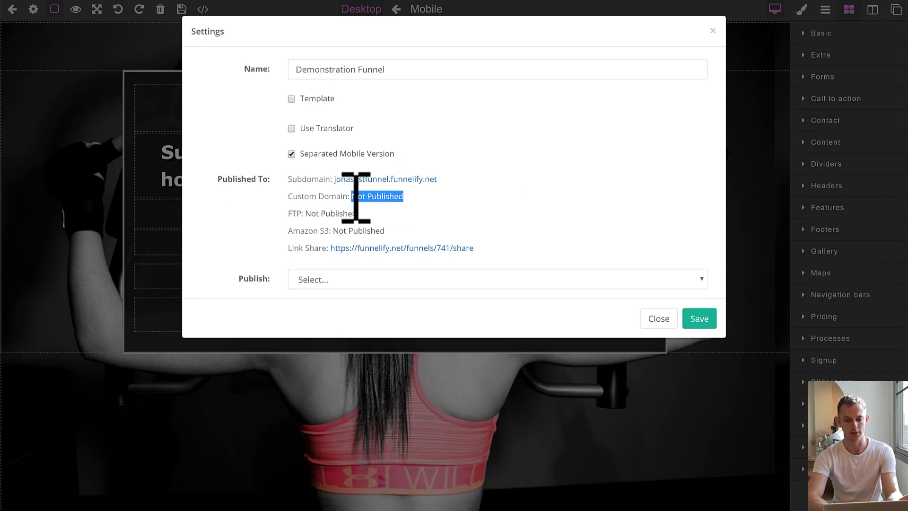
left_click(356, 198)
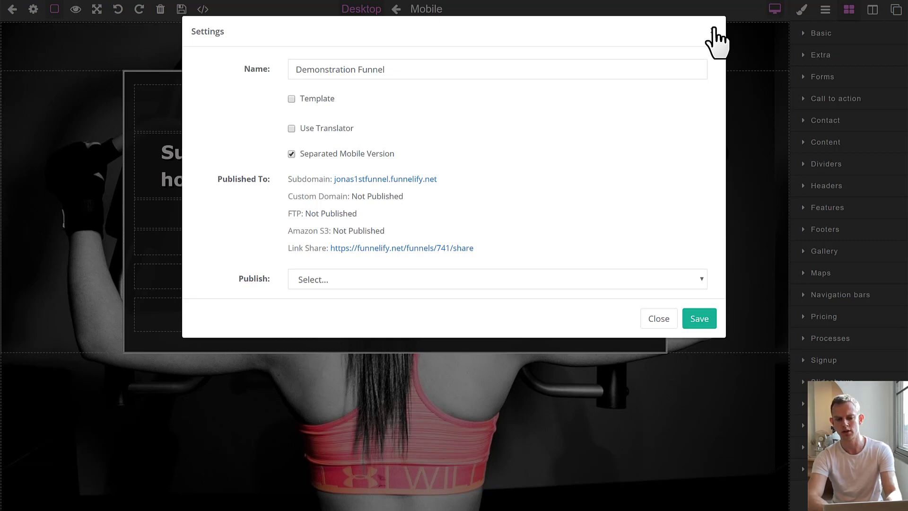
left_click(714, 30)
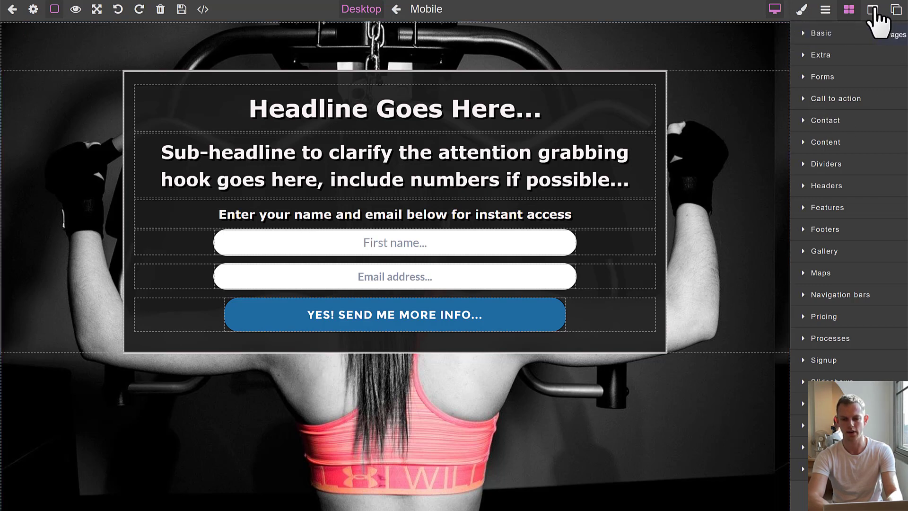
Step: Inspect the Style Manager settings of the opt-in container and of the form inside it
left_click(804, 15)
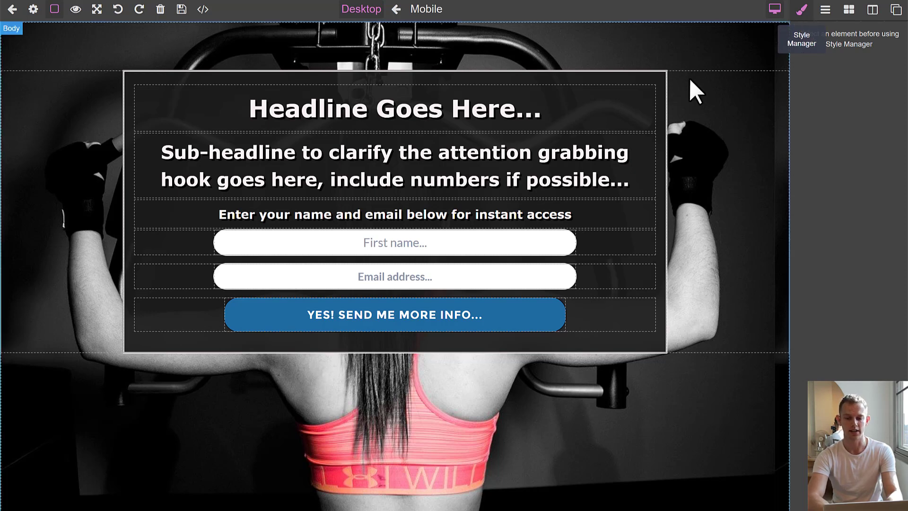
left_click(665, 95)
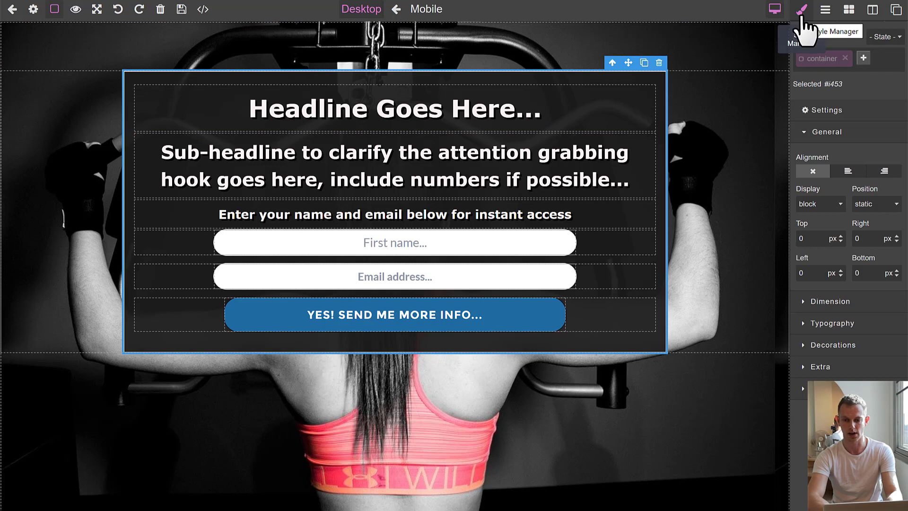
left_click(824, 132)
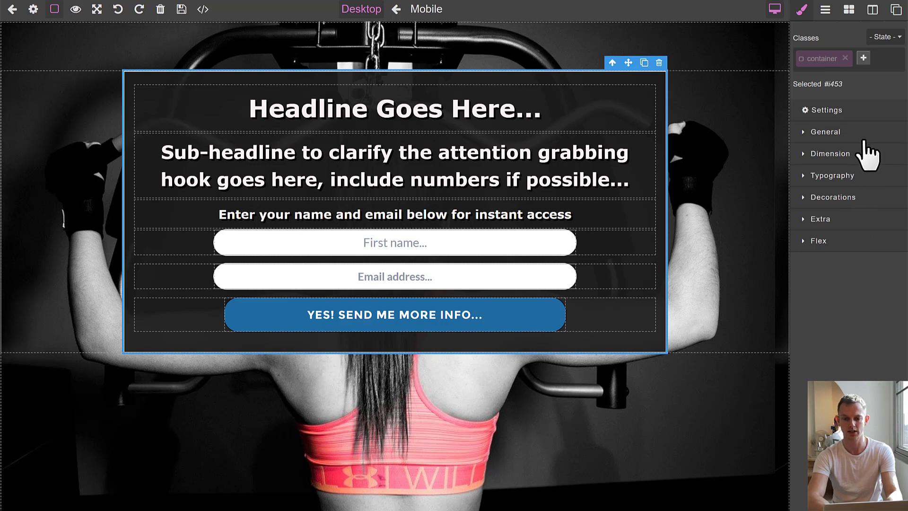
left_click(846, 116)
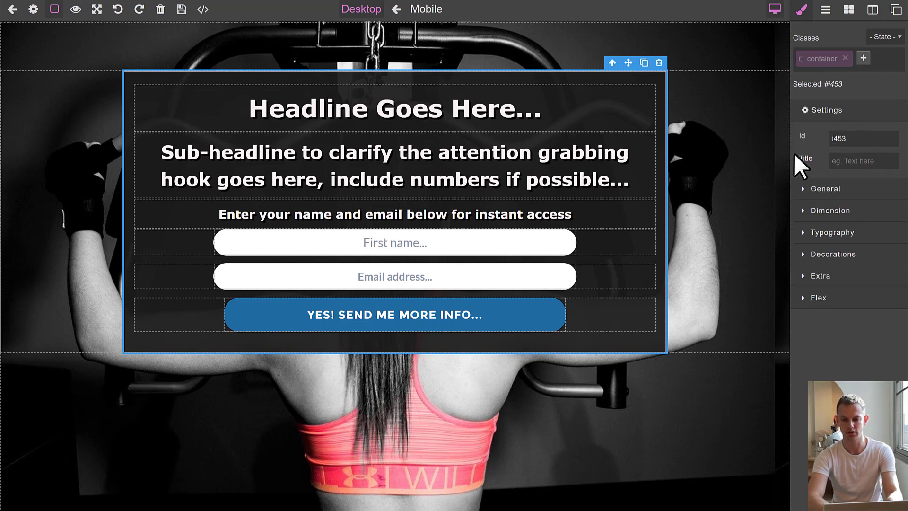
left_click(571, 260)
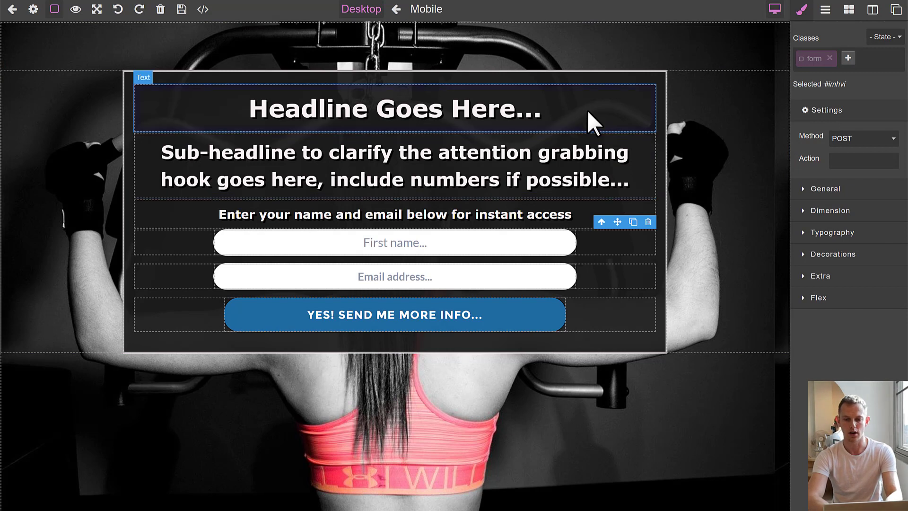
Step: Set the font size of the "Headline Goes Here..." text to 50 px
left_click(647, 115)
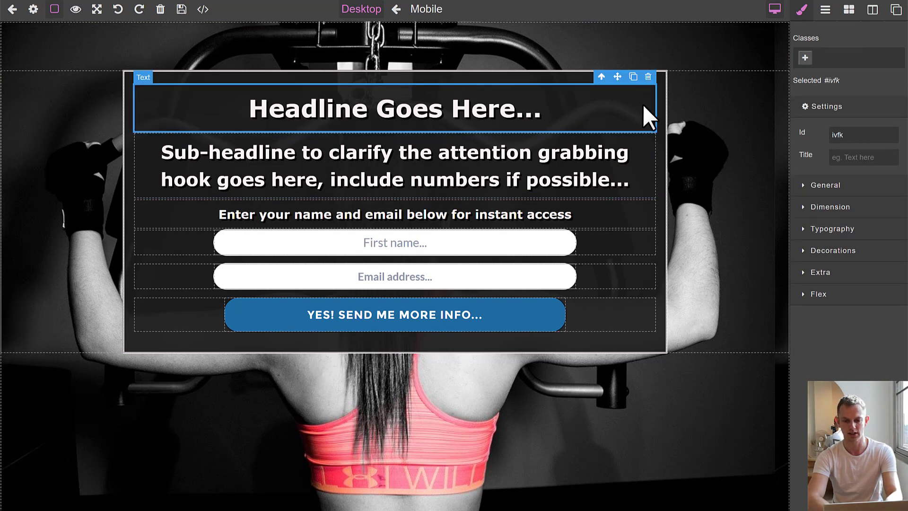
left_click(831, 106)
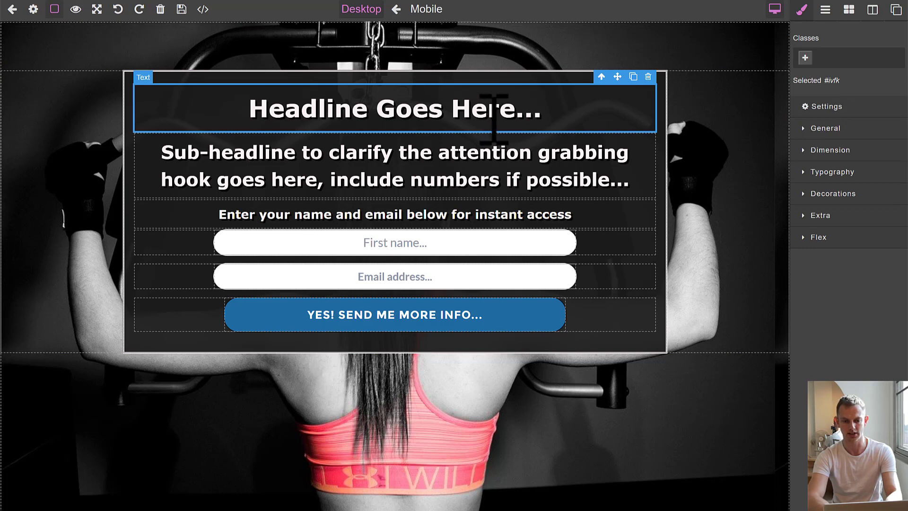
left_click(837, 175)
double_click(871, 214)
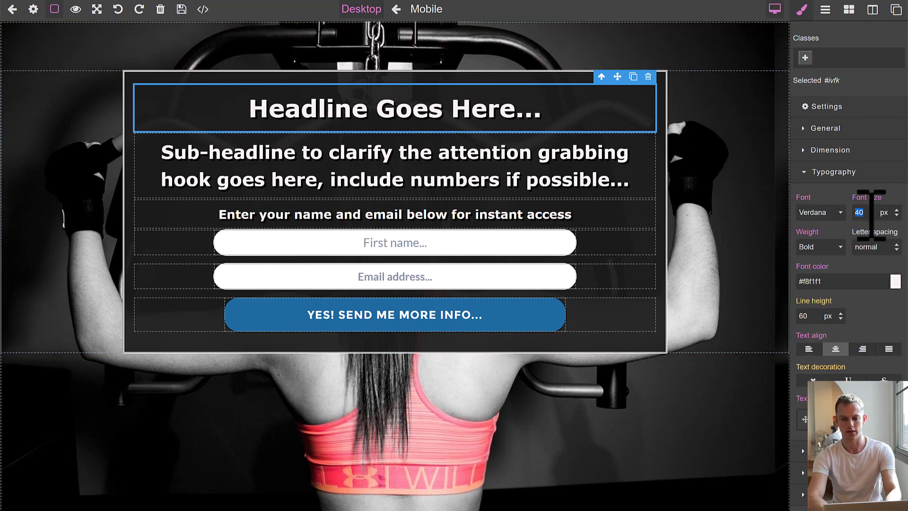
type("50")
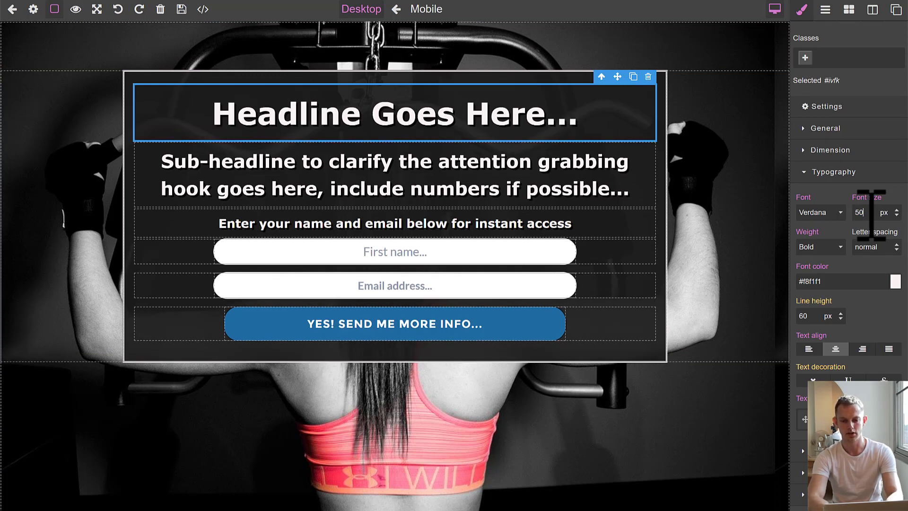
Step: Examine the headline's typography options for font, weight and letter spacing without changing them
left_click(832, 212)
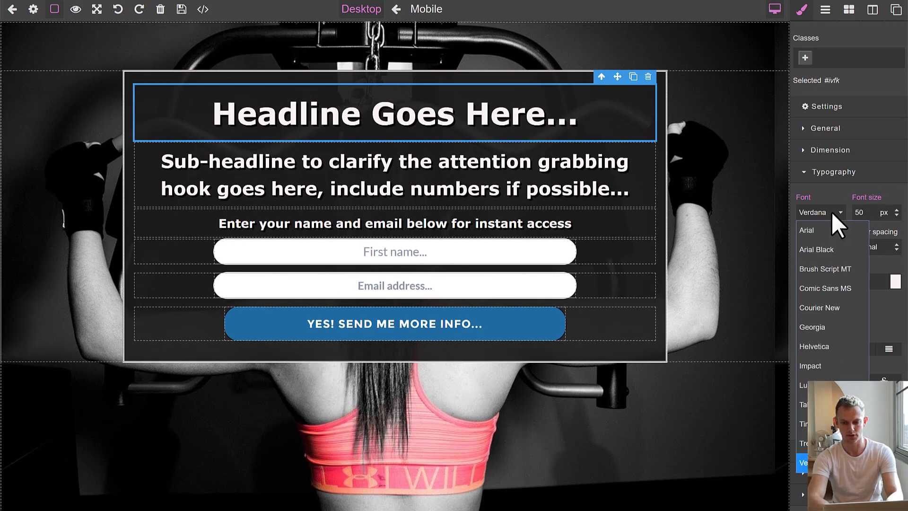
left_click(831, 211)
left_click(830, 244)
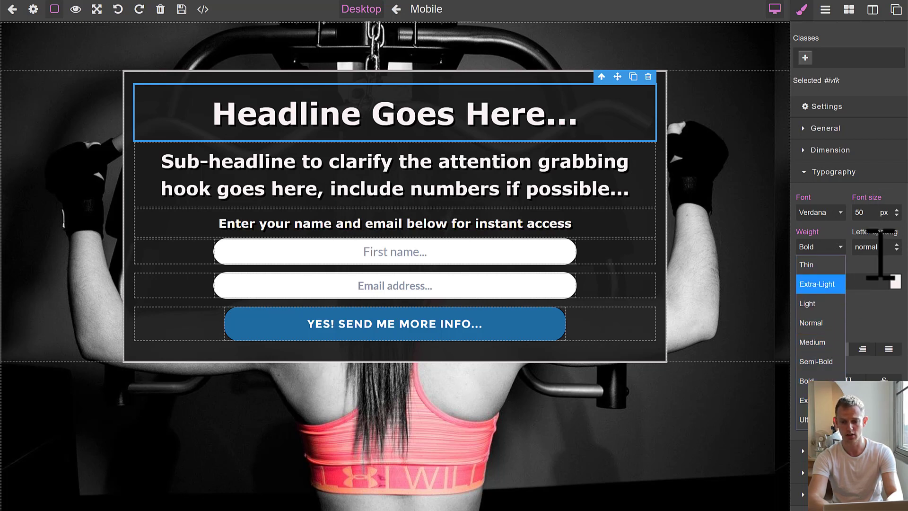
left_click(879, 251)
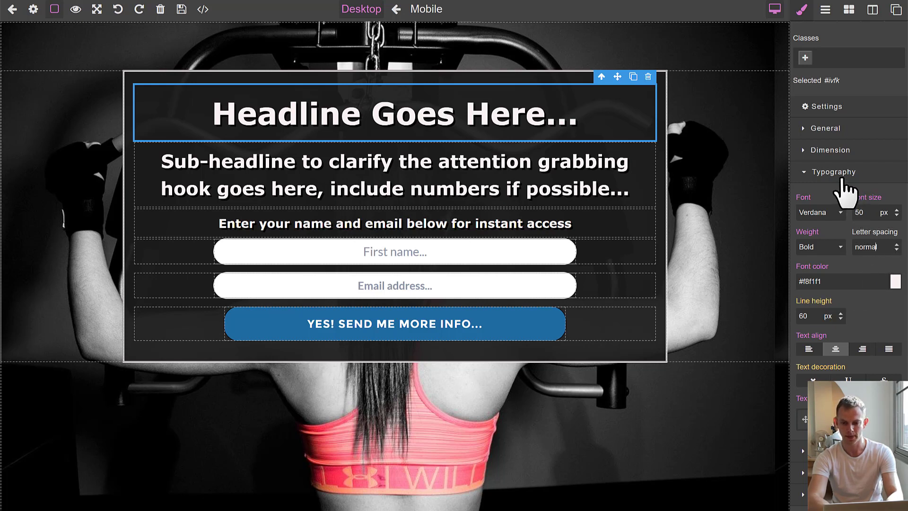
left_click(838, 178)
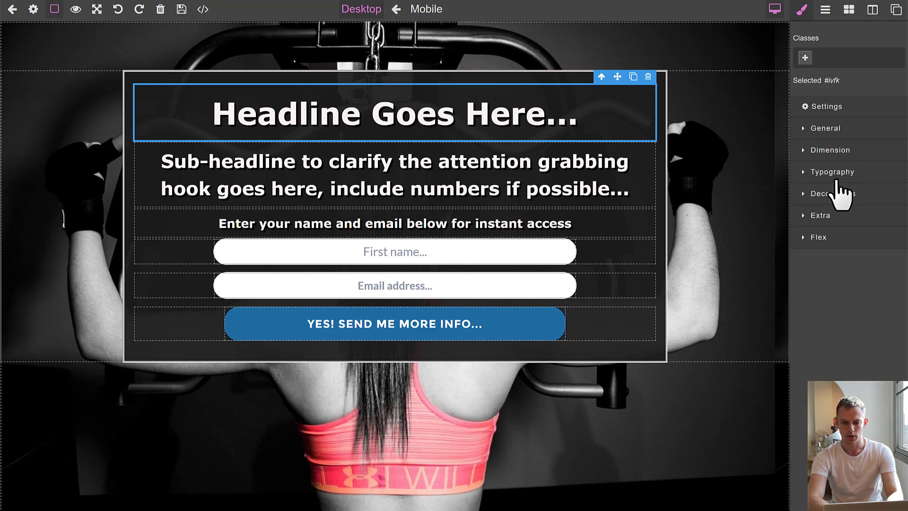
left_click(837, 180)
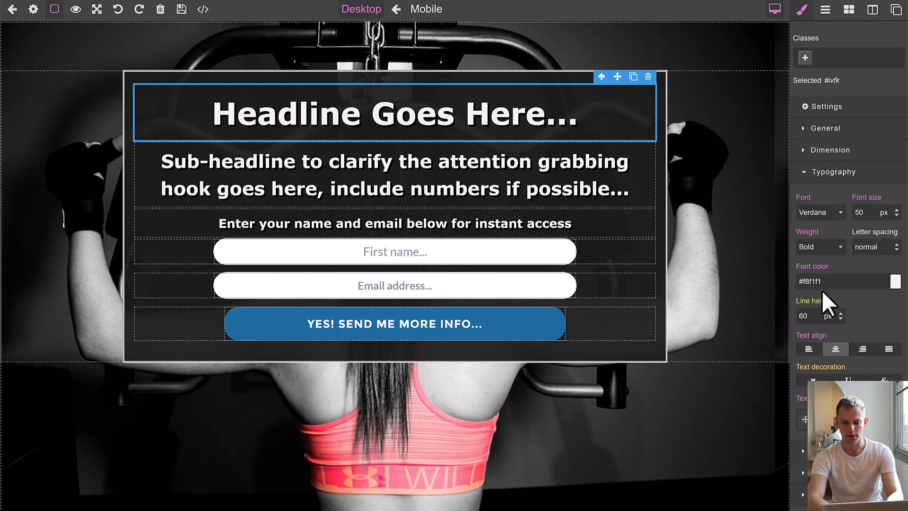
left_click(835, 182)
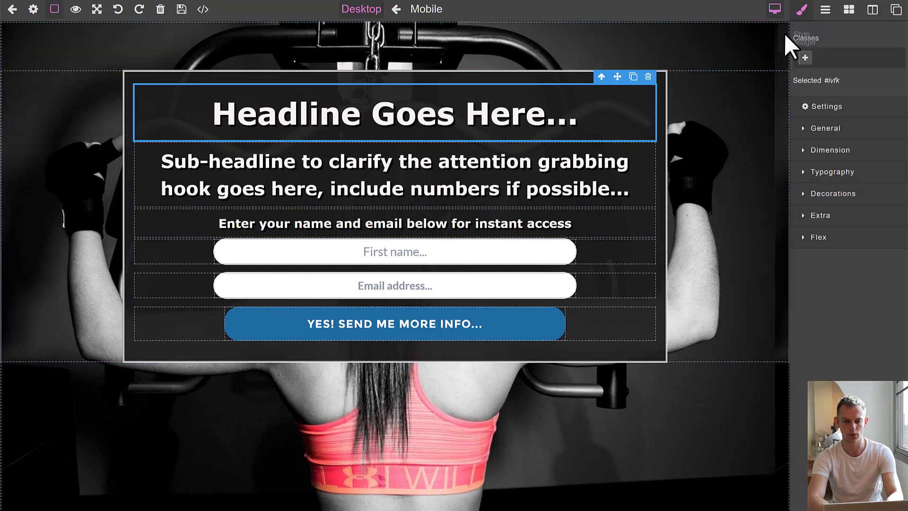
Step: Expand the page's layer tree down to the inner box's elements and select the Form layer
left_click(827, 10)
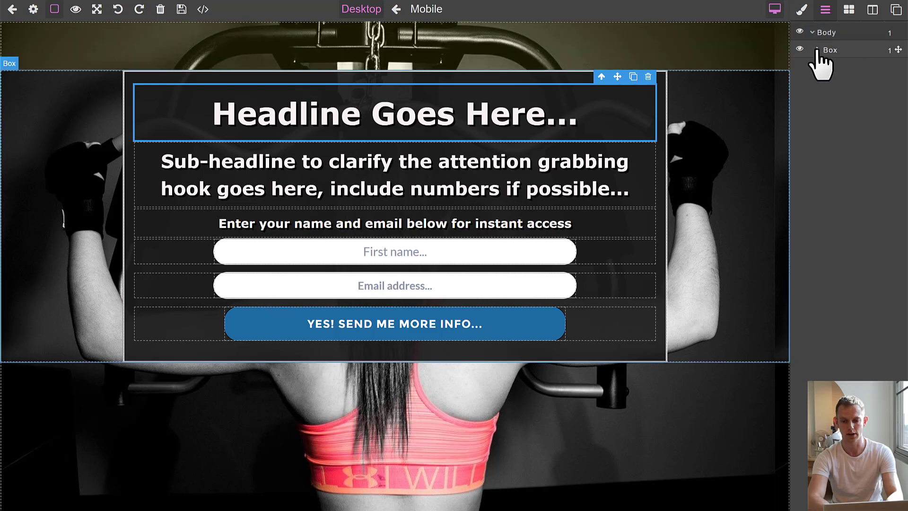
left_click(818, 50)
left_click(824, 68)
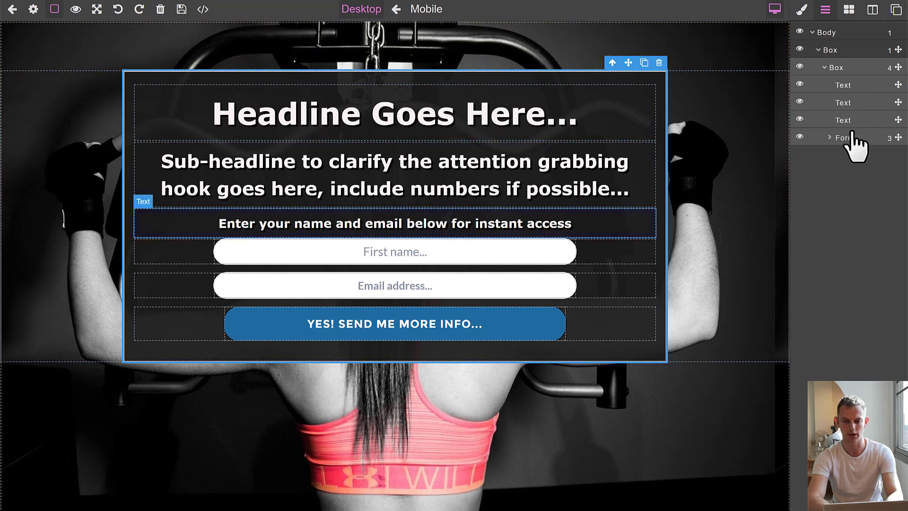
left_click(852, 138)
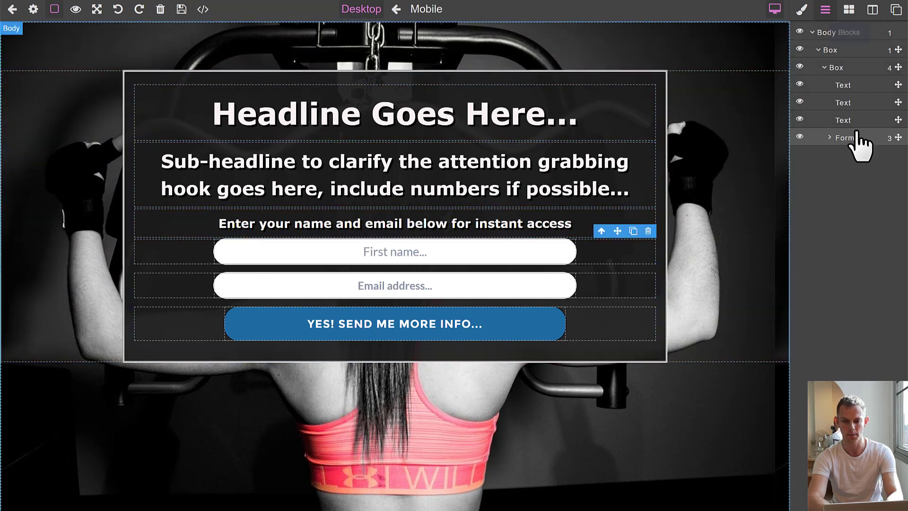
Step: Look through the available block categories from Basic to Maps, including Forms, Call to action and Gallery
left_click(851, 10)
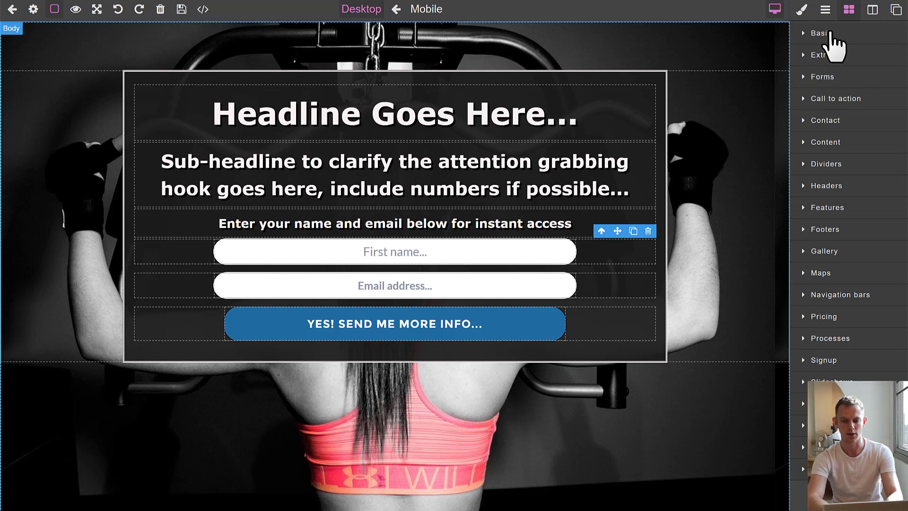
left_click(831, 32)
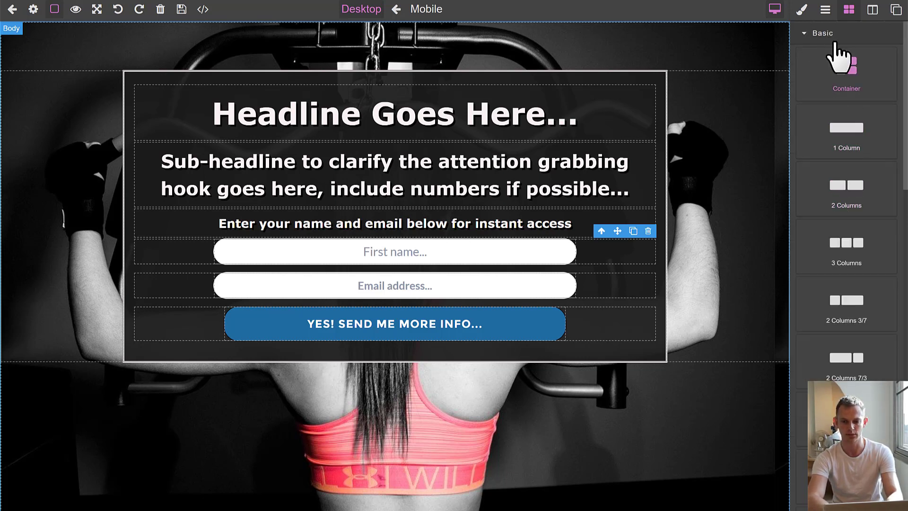
left_click(835, 41)
left_click(836, 76)
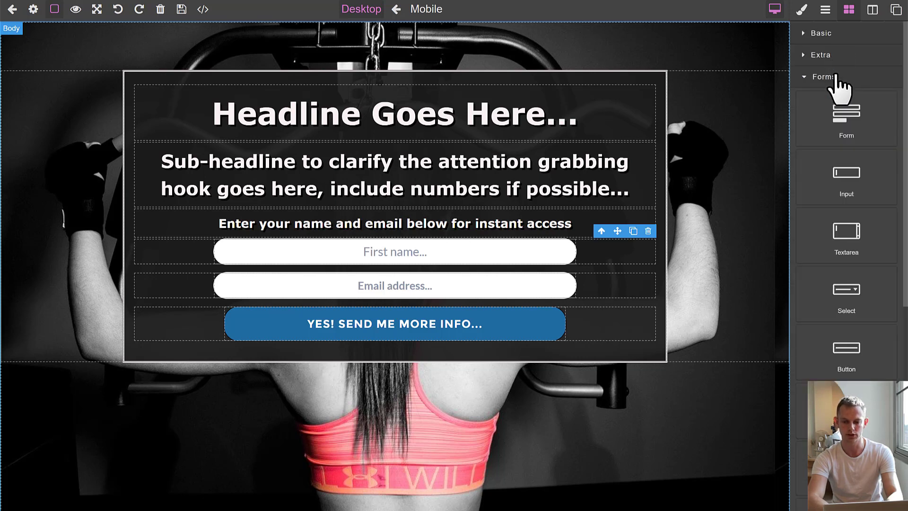
left_click(836, 78)
left_click(837, 97)
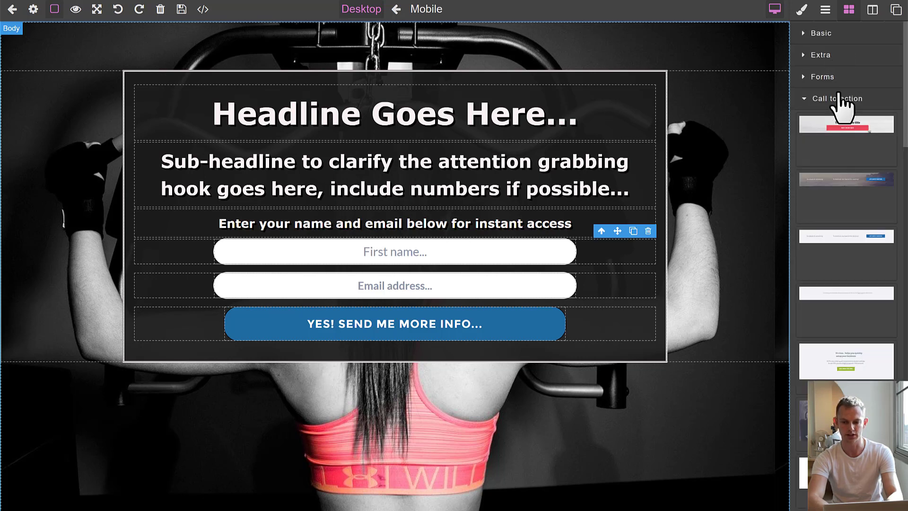
left_click(839, 100)
left_click(838, 122)
left_click(839, 125)
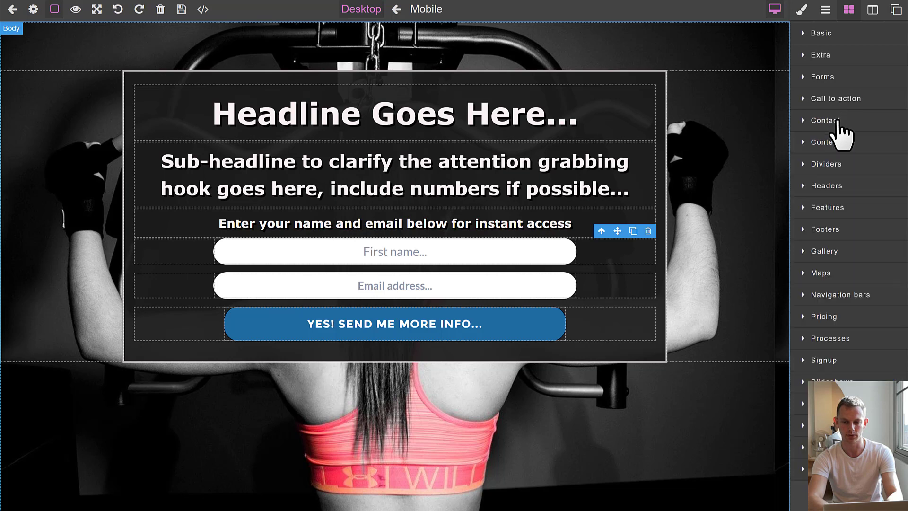
left_click(837, 143)
left_click(838, 143)
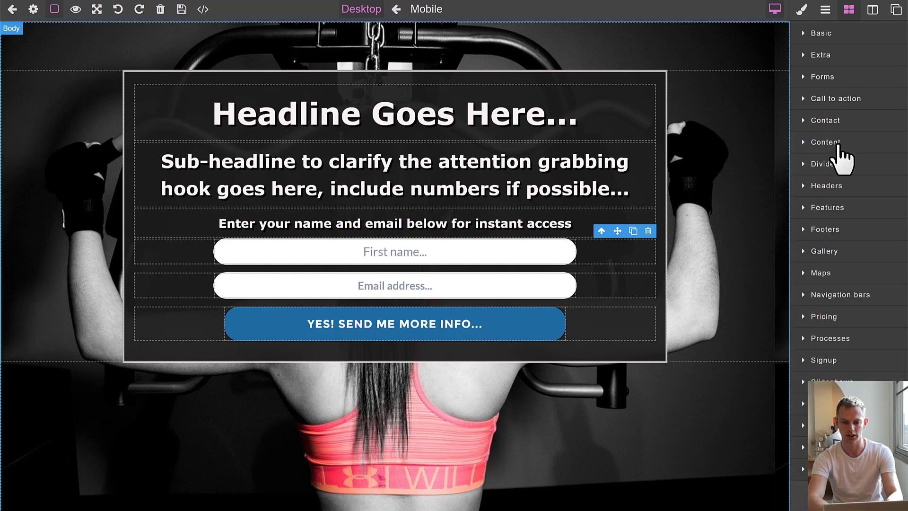
left_click(843, 166)
left_click(842, 166)
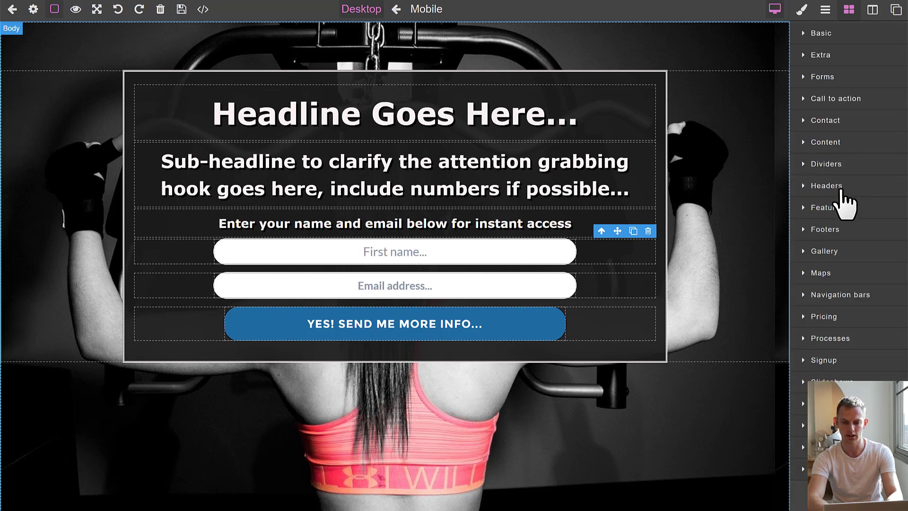
left_click(842, 188)
left_click(842, 189)
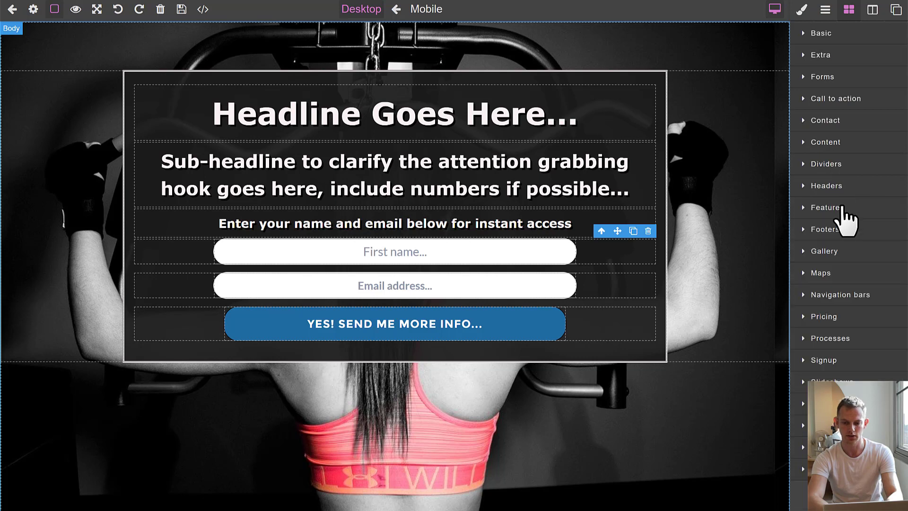
left_click(843, 209)
left_click(844, 211)
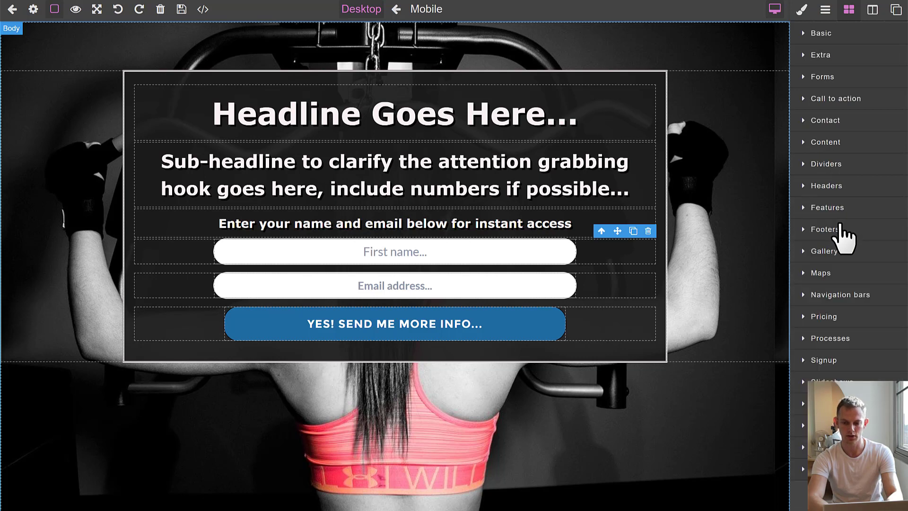
left_click(842, 232)
left_click(843, 237)
left_click(838, 255)
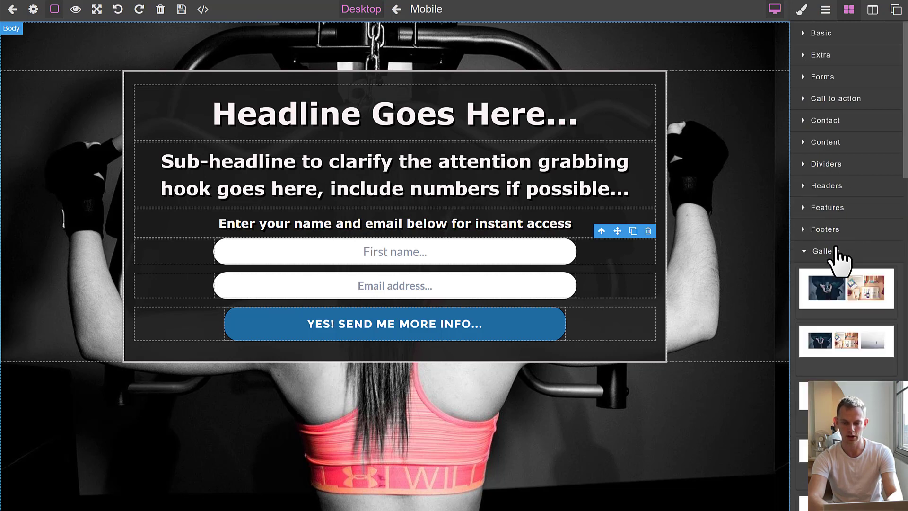
left_click(837, 254)
left_click(845, 277)
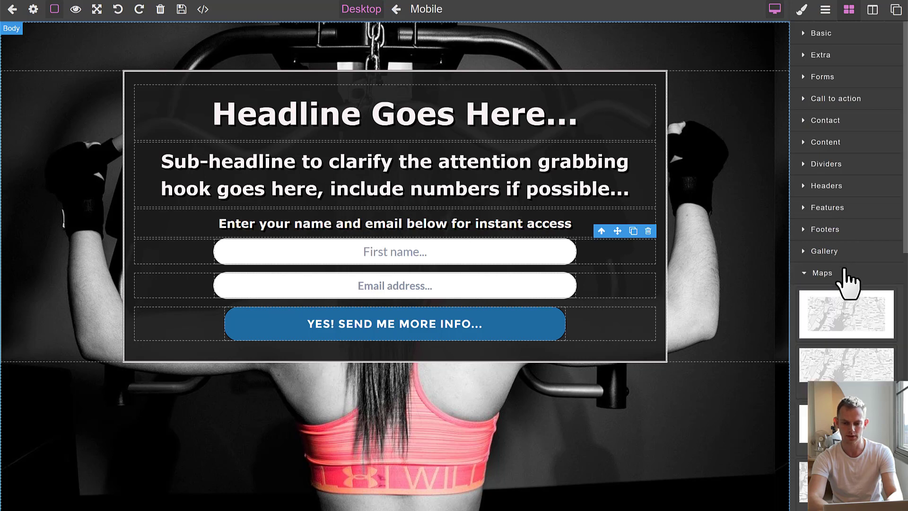
left_click(845, 274)
Step: Try the first navigation bar block above the opt-in box and remove it again
left_click(842, 296)
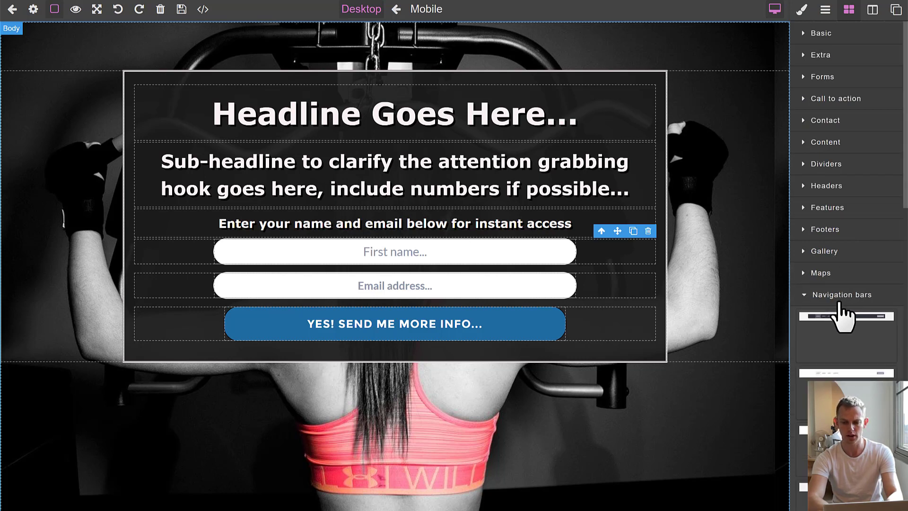
left_click_drag(834, 317, 586, 48)
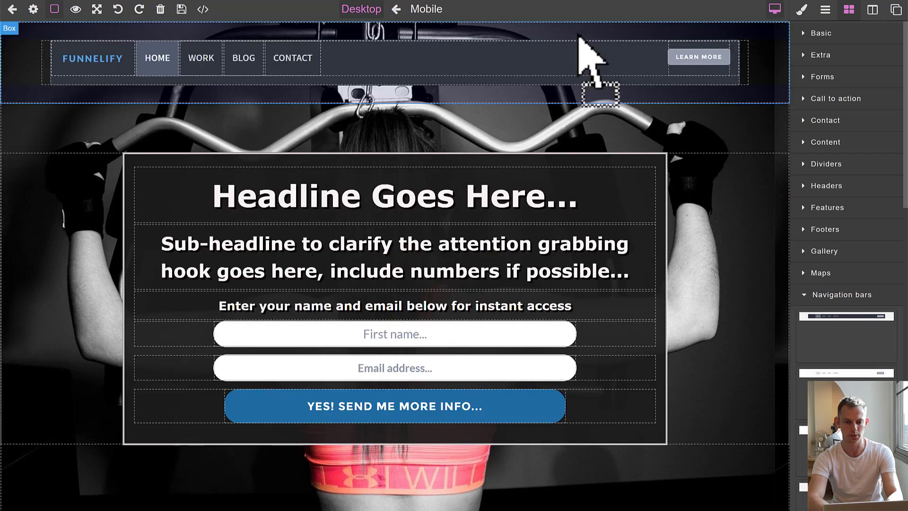
left_click(771, 61)
left_click(783, 112)
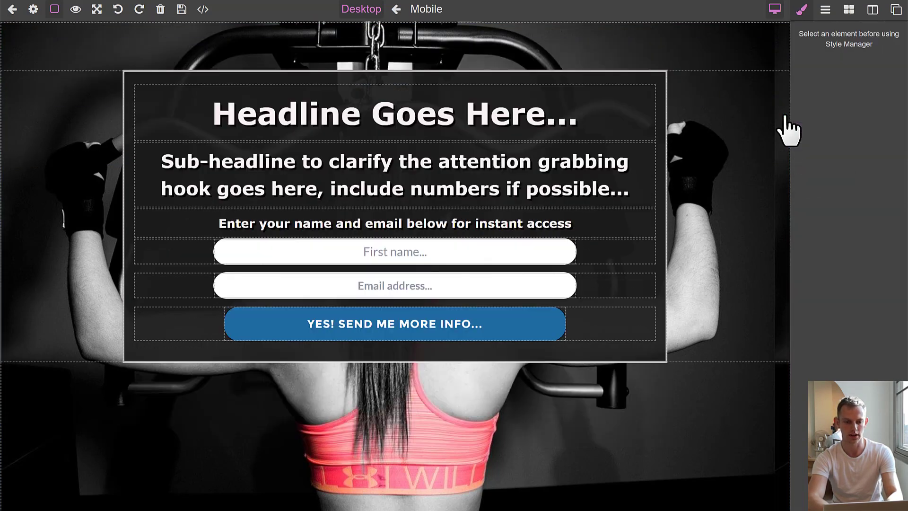
Step: Try the first header block above the opt-in box, view how it sits on the page, and remove it again
left_click(850, 10)
left_click(821, 295)
left_click(822, 294)
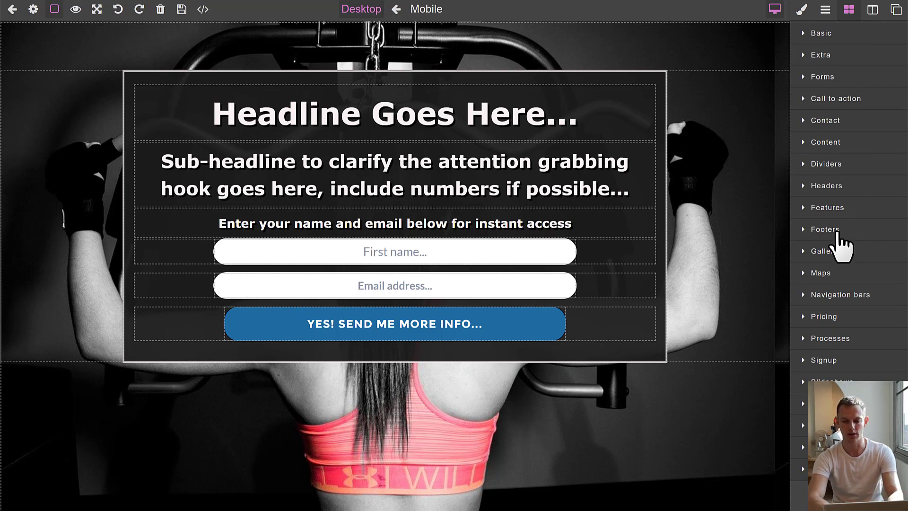
left_click(846, 185)
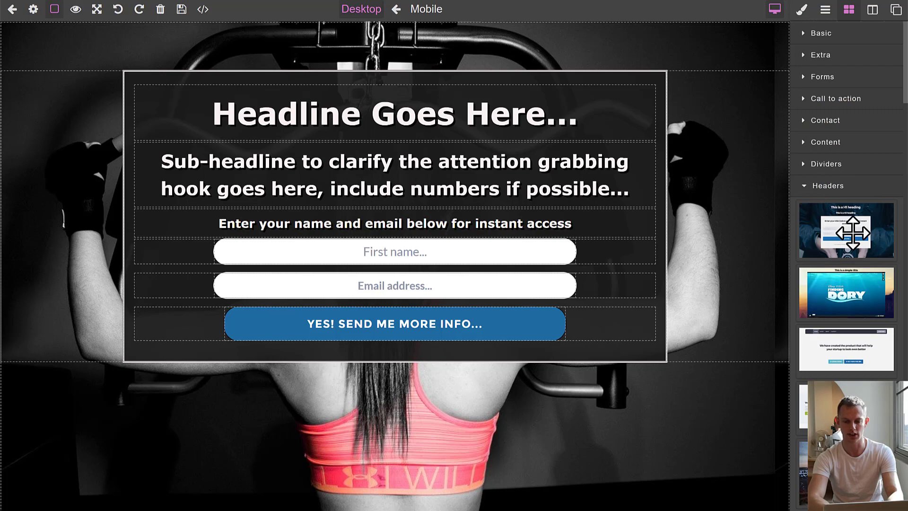
left_click_drag(819, 227, 496, 66)
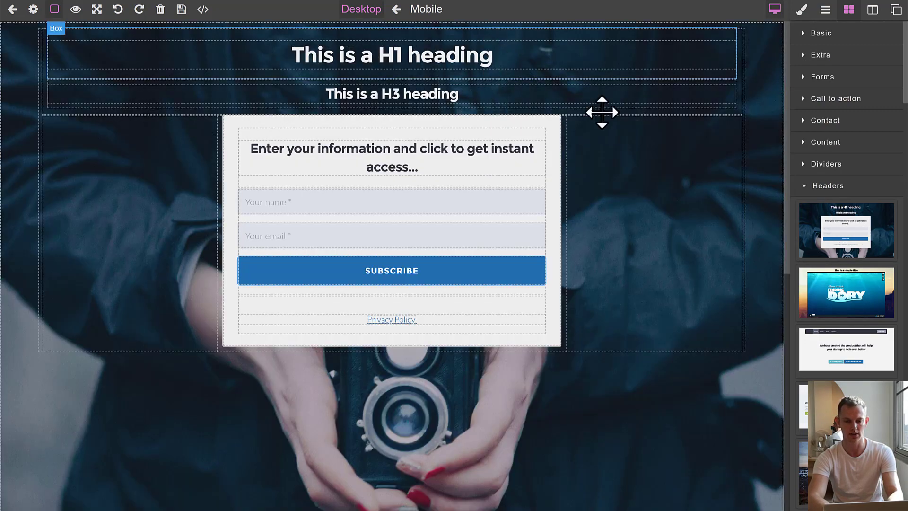
scroll(771, 257, "down", 3)
scroll(771, 257, "down", 9)
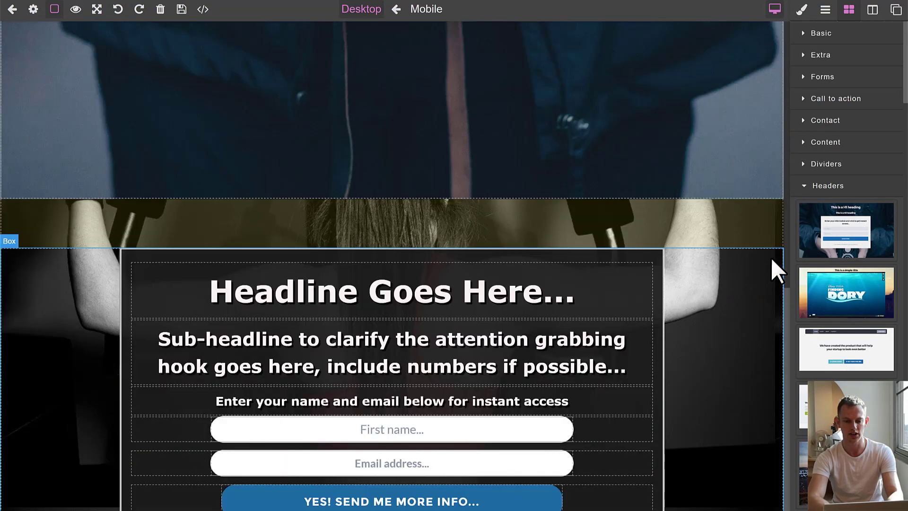
scroll(771, 257, "up", 12)
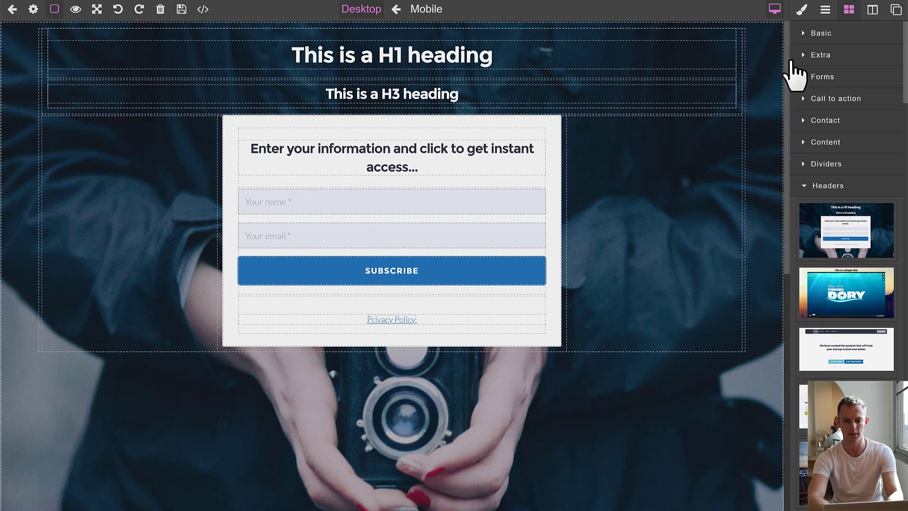
left_click(779, 57)
left_click(777, 30)
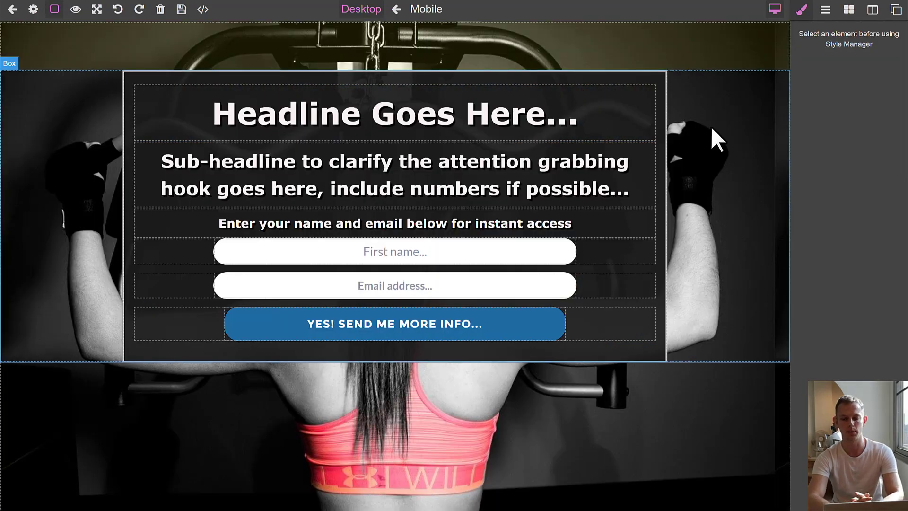
Step: Look through the page templates in the Opt-in, Thank You and Sales categories
left_click(873, 10)
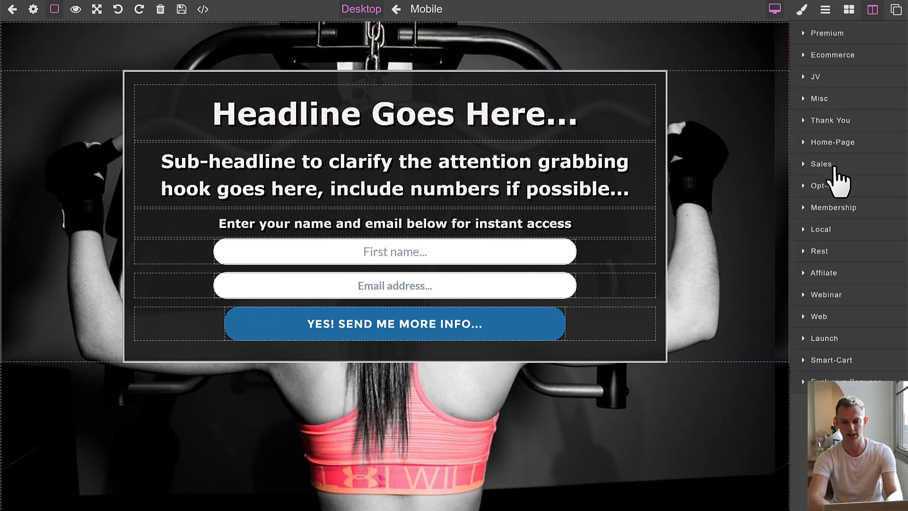
left_click(825, 187)
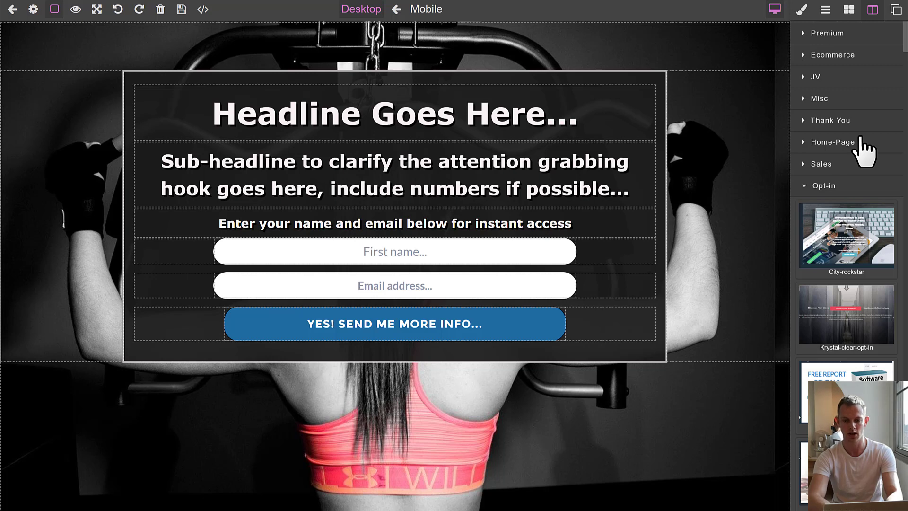
left_click(831, 122)
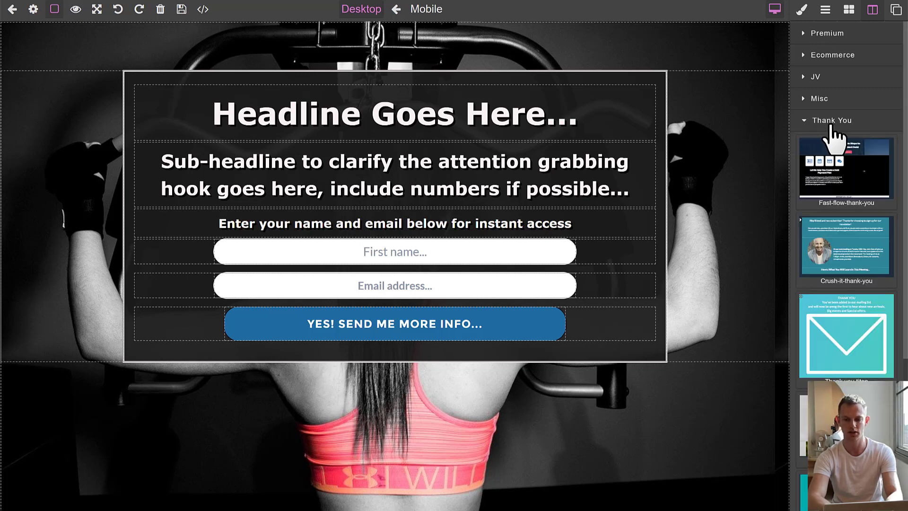
left_click(830, 124)
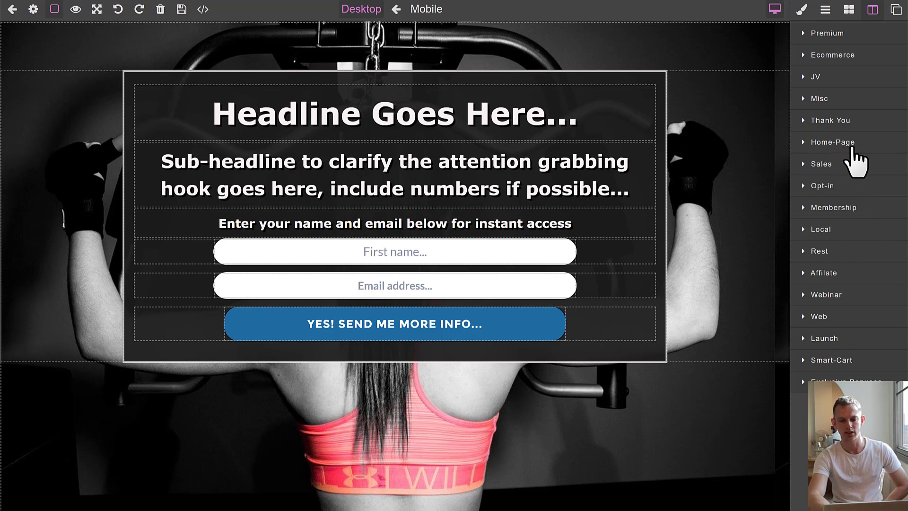
left_click(834, 166)
scroll(871, 297, "down", 5)
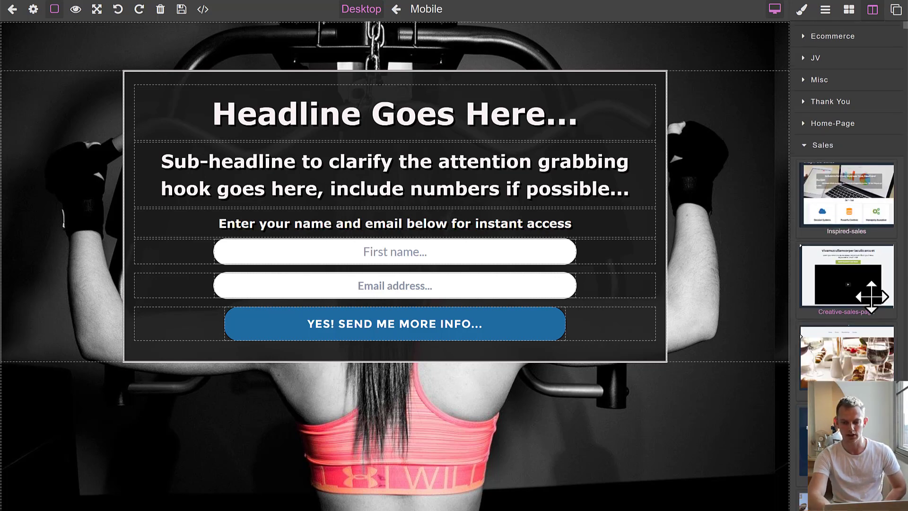
scroll(872, 297, "up", 5)
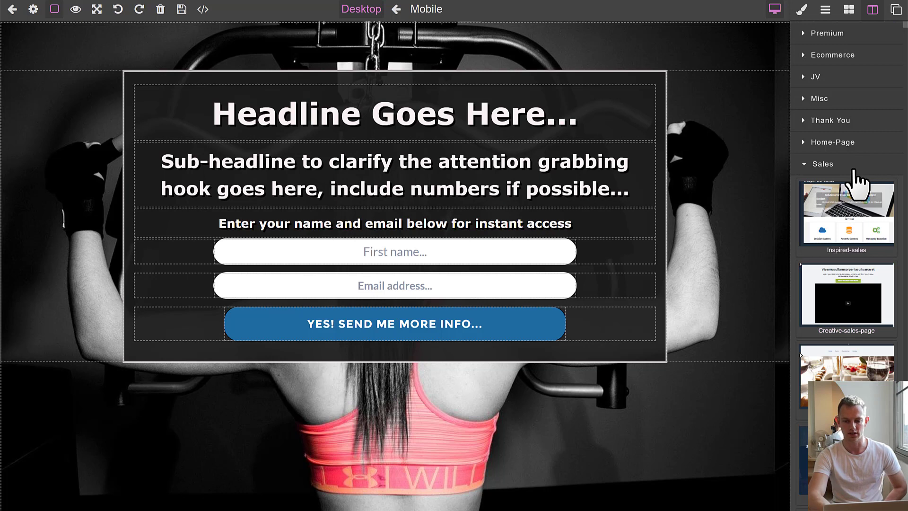
left_click(846, 168)
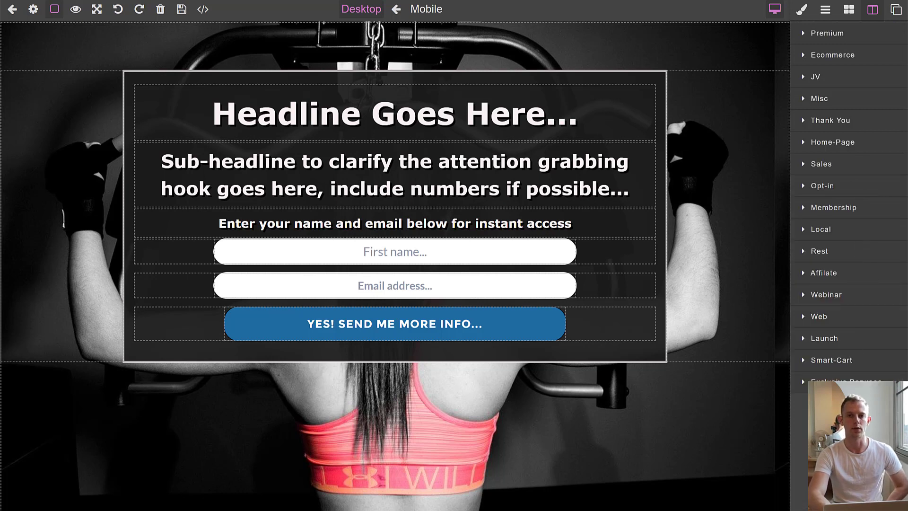
Step: Browse the Local page templates down to the Designer template and collapse the category again
left_click(833, 230)
scroll(866, 324, "down", 4)
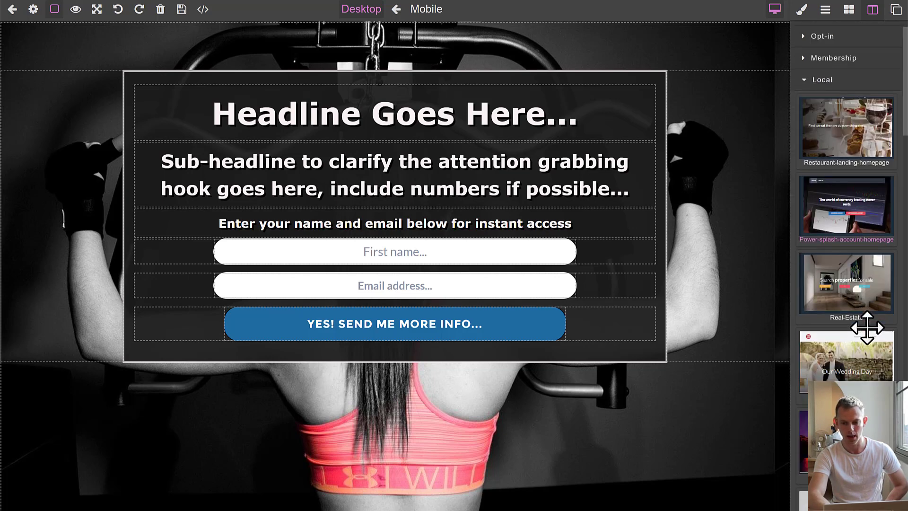
scroll(867, 327, "down", 3)
scroll(865, 325, "up", 1)
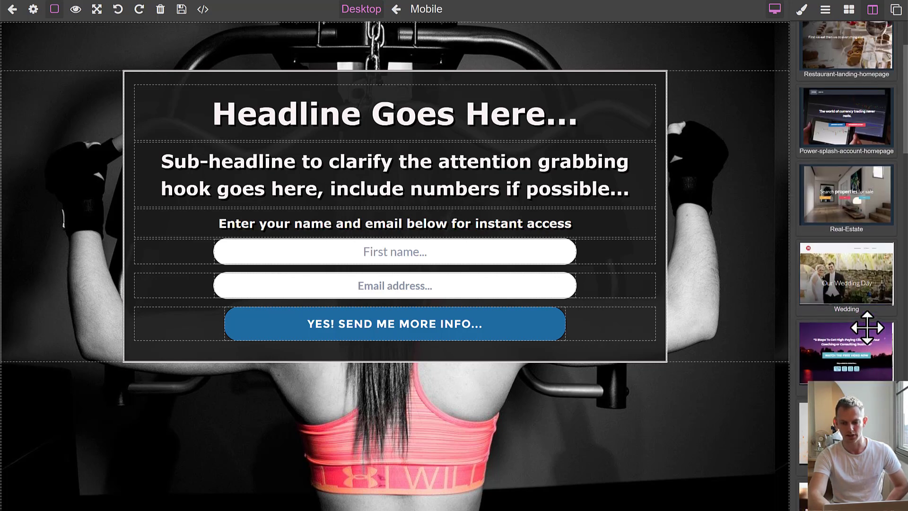
scroll(847, 314, "down", 2)
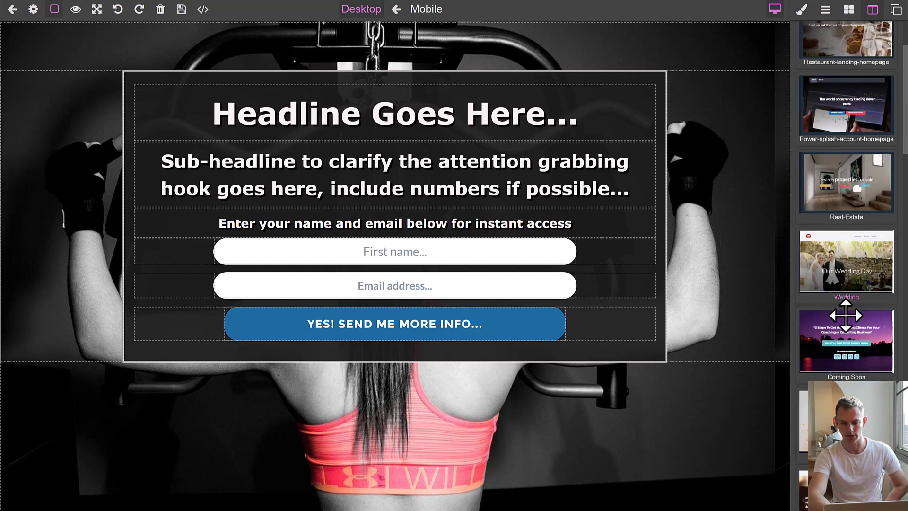
scroll(878, 323, "down", 2)
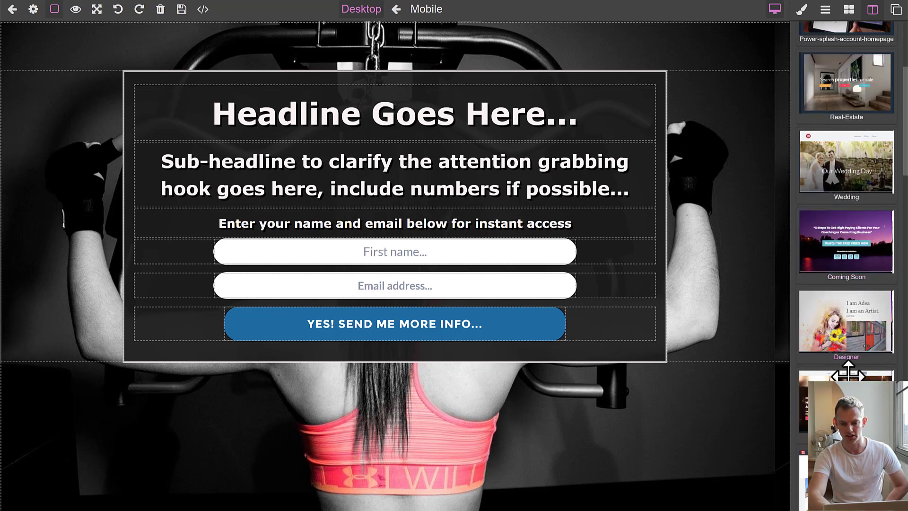
scroll(856, 231, "up", 8)
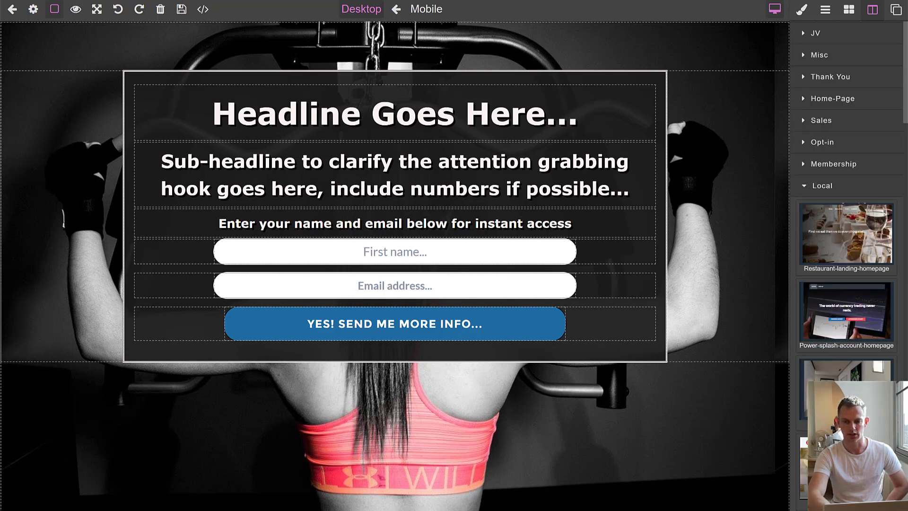
left_click(837, 229)
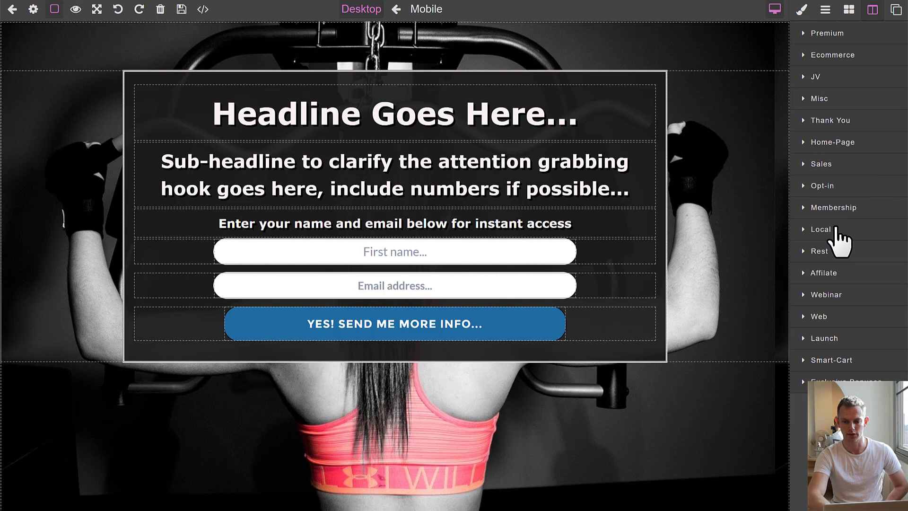
Step: Look over the Membership page templates, collapse the category and open the list of the site's pages
left_click(858, 209)
scroll(861, 295, "down", 1)
scroll(861, 292, "down", 3)
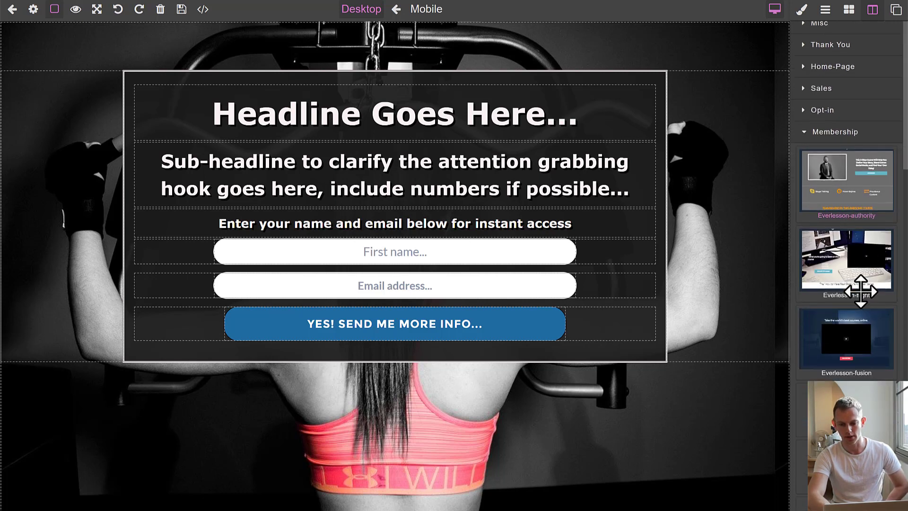
scroll(861, 292, "up", 4)
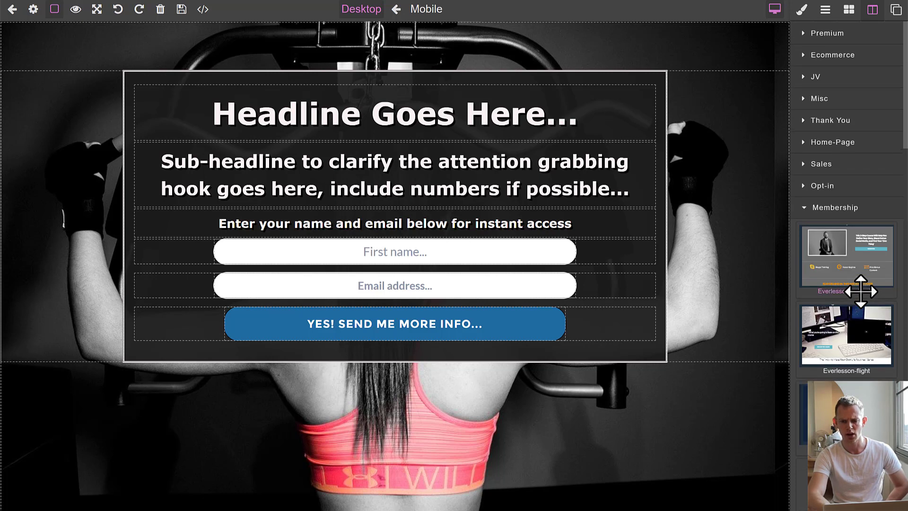
left_click(853, 213)
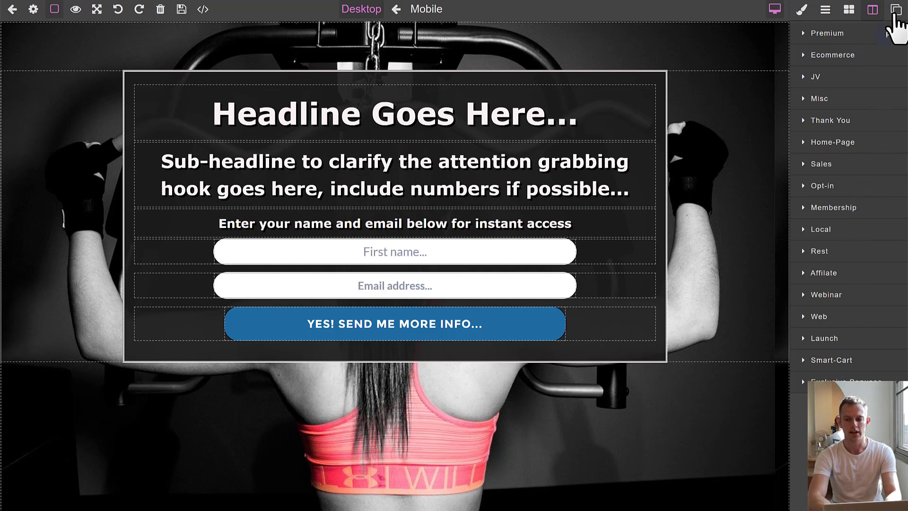
left_click(895, 11)
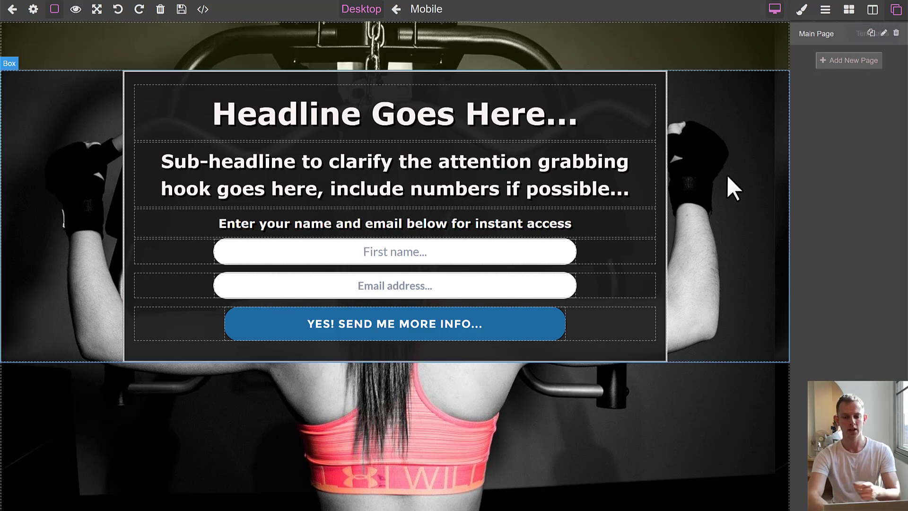
Step: Add a background layer to the Body and choose workout-1420741_1280.jpg as its image
left_click(727, 175)
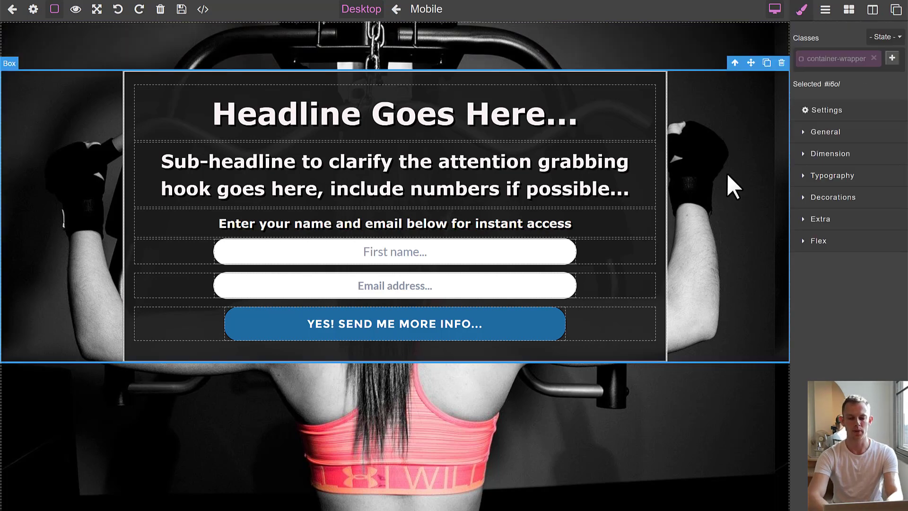
left_click(661, 42)
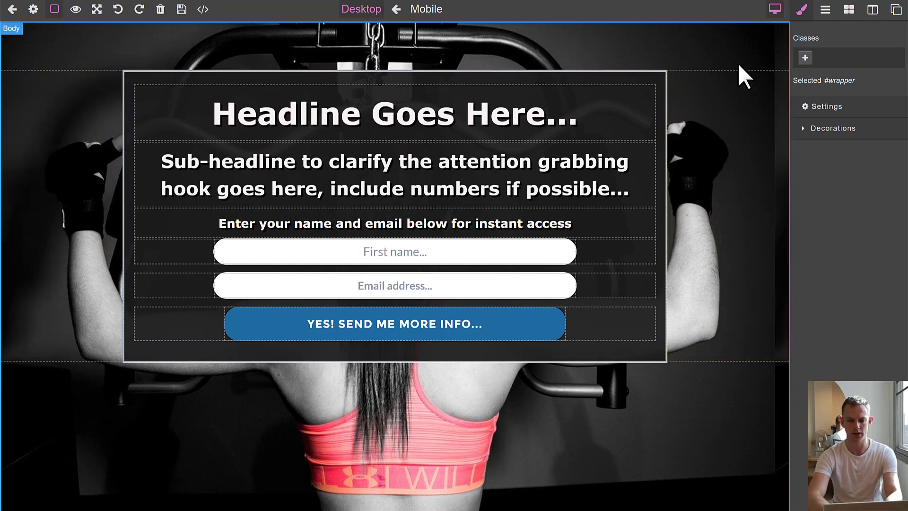
left_click(834, 116)
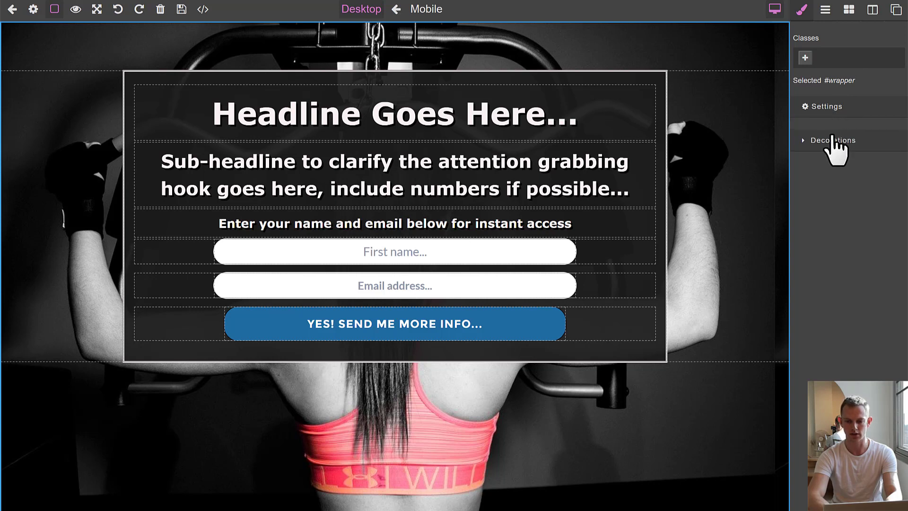
left_click(832, 141)
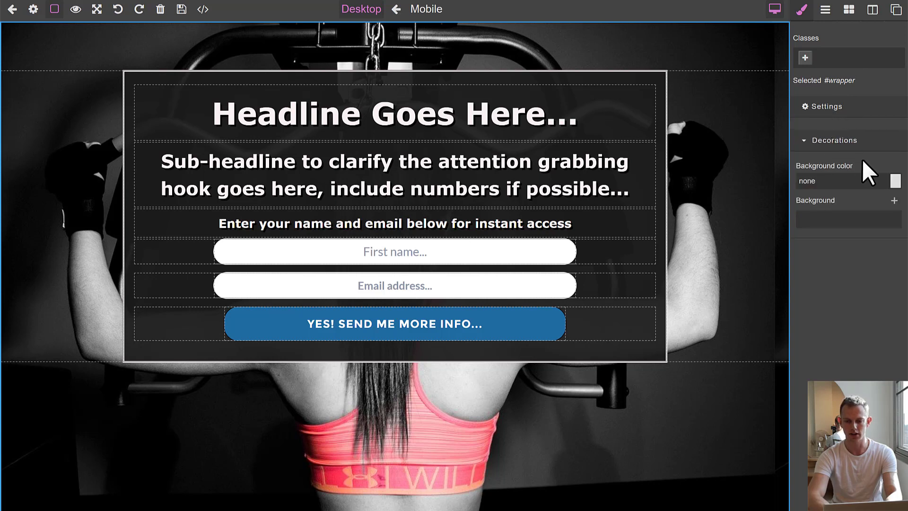
left_click(893, 201)
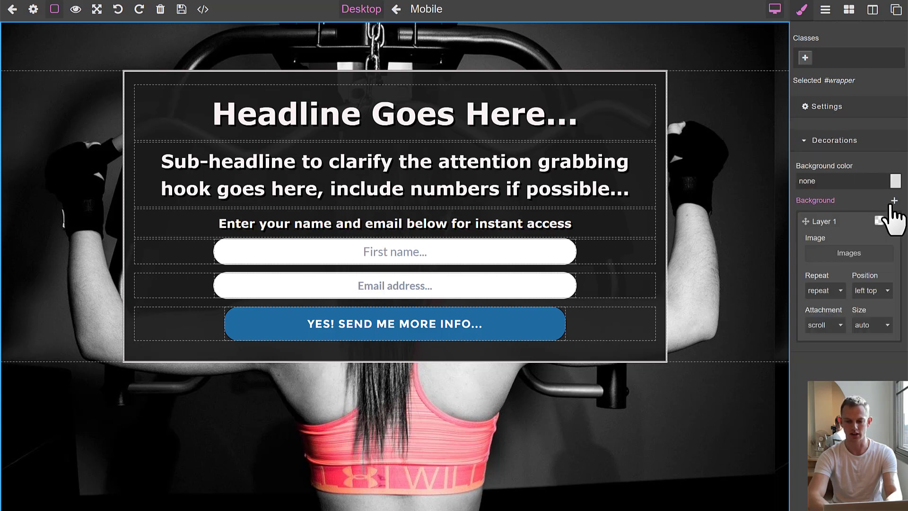
left_click(853, 254)
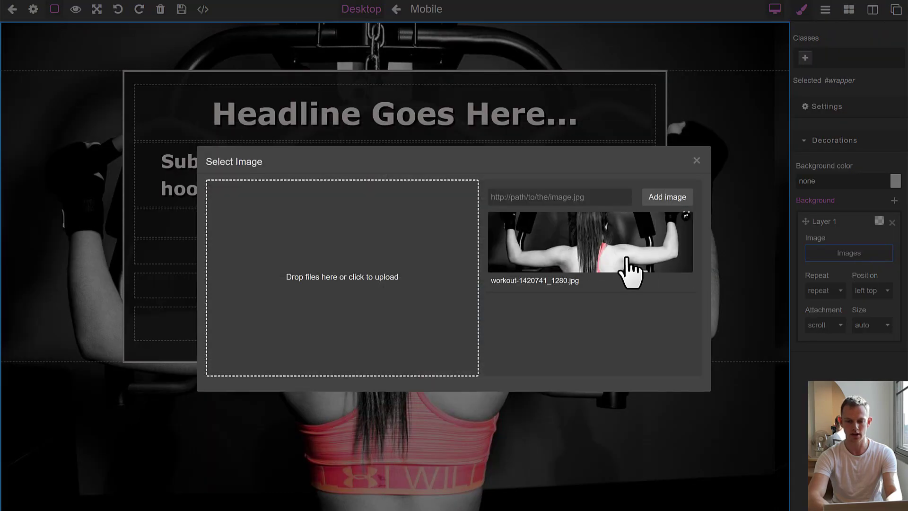
left_click(635, 258)
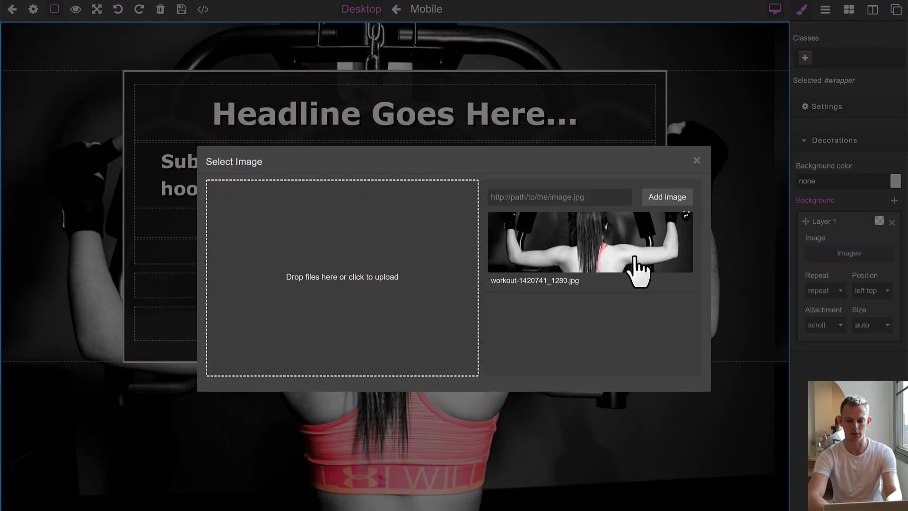
double_click(638, 270)
Step: Select the dark inner opt-in box, look at the Basic blocks and show the box in the layer tree
left_click(716, 181)
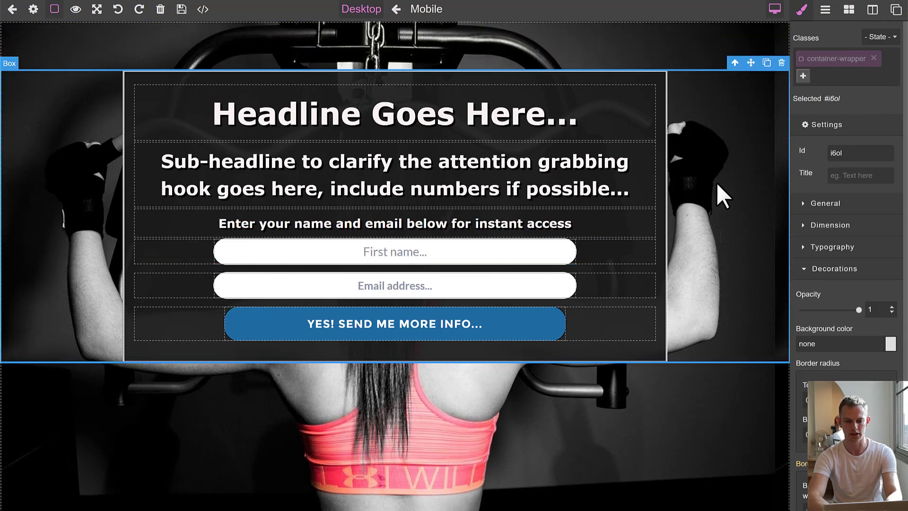
left_click(660, 79)
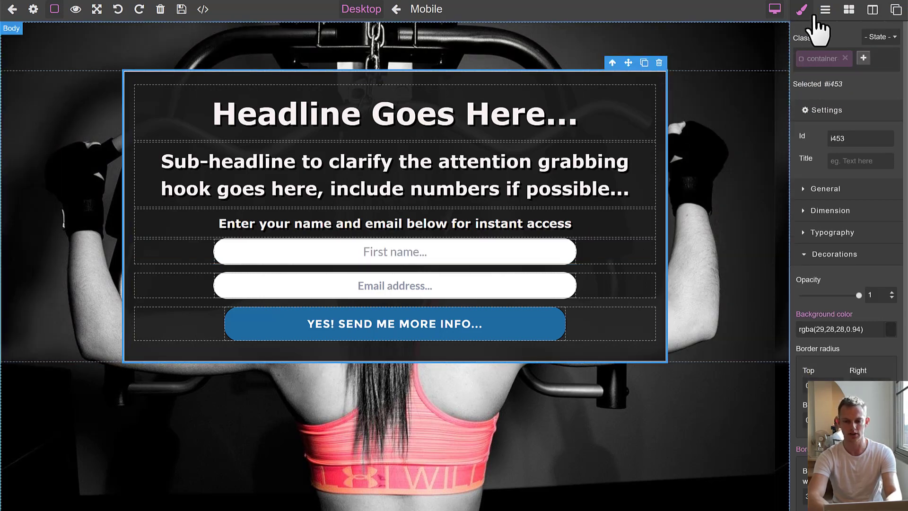
left_click(825, 10)
left_click(849, 10)
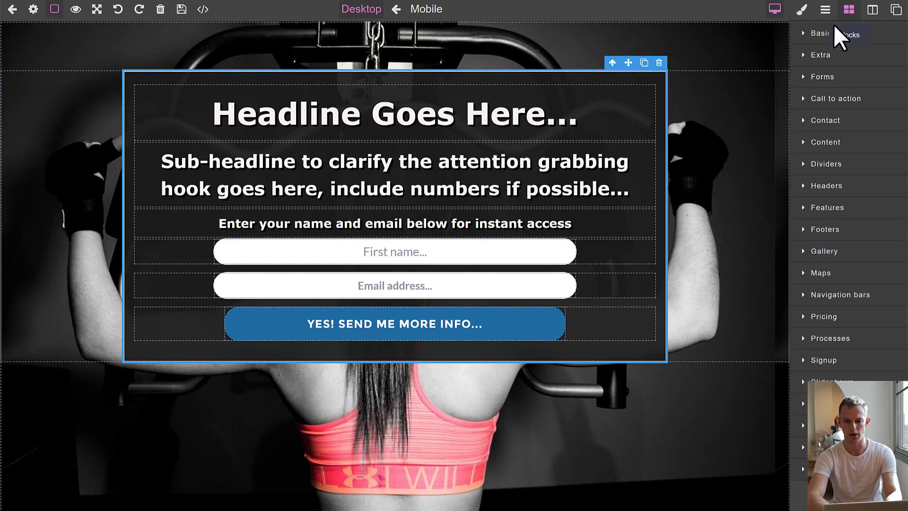
left_click(832, 33)
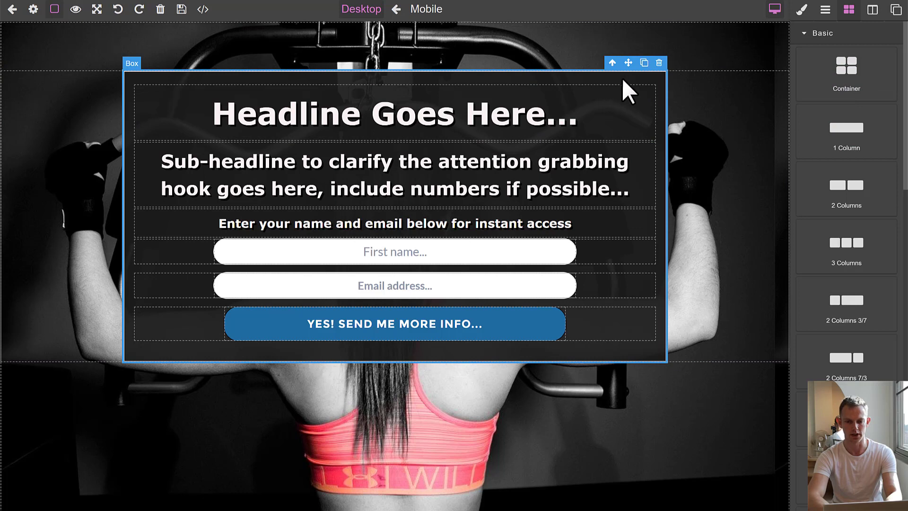
left_click(829, 13)
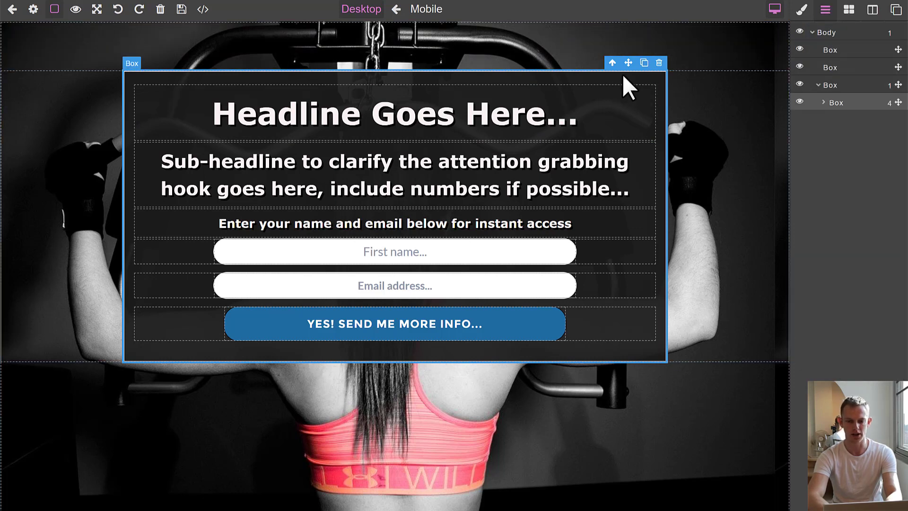
Step: Try the opt-in box at a width of 1000 px and return it to 900 px
left_click(804, 17)
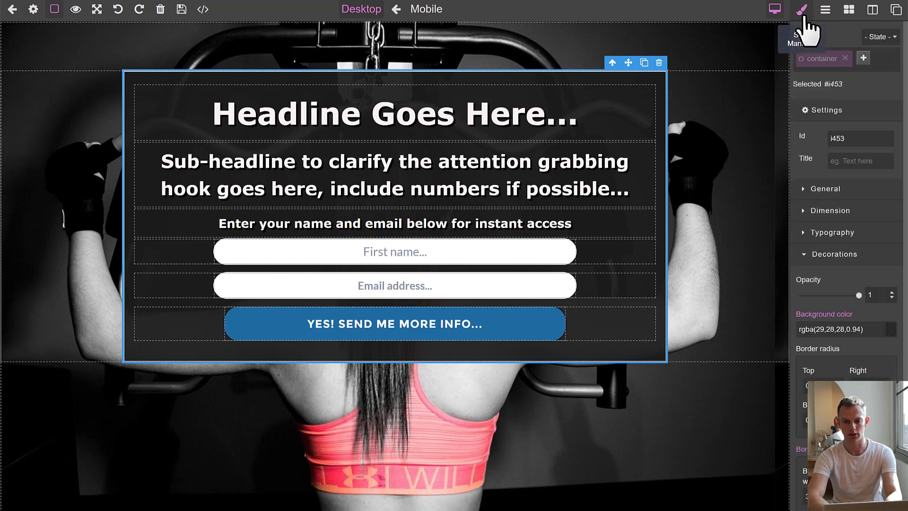
left_click(844, 227)
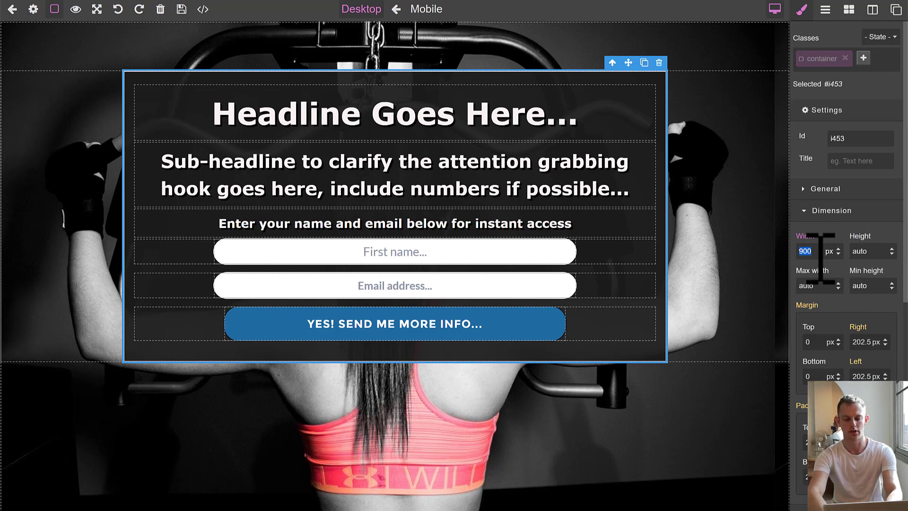
type("1000")
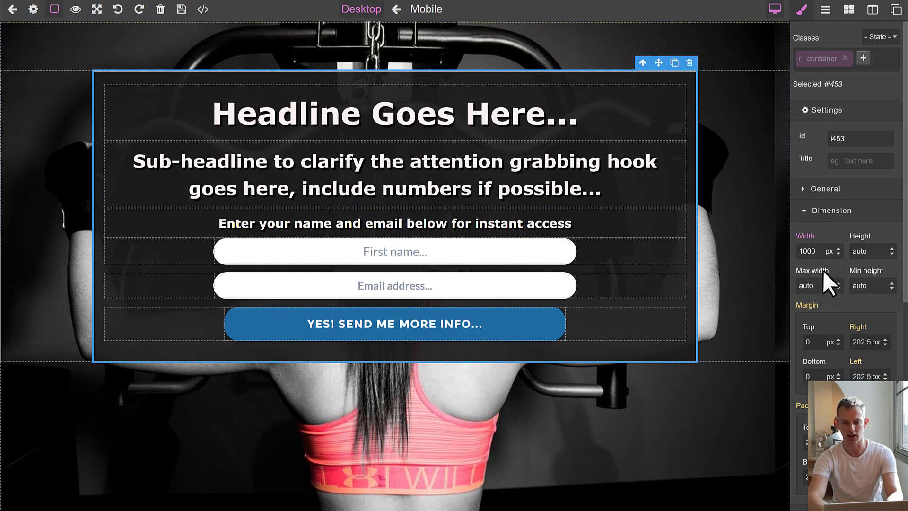
left_click_drag(840, 250, 847, 312)
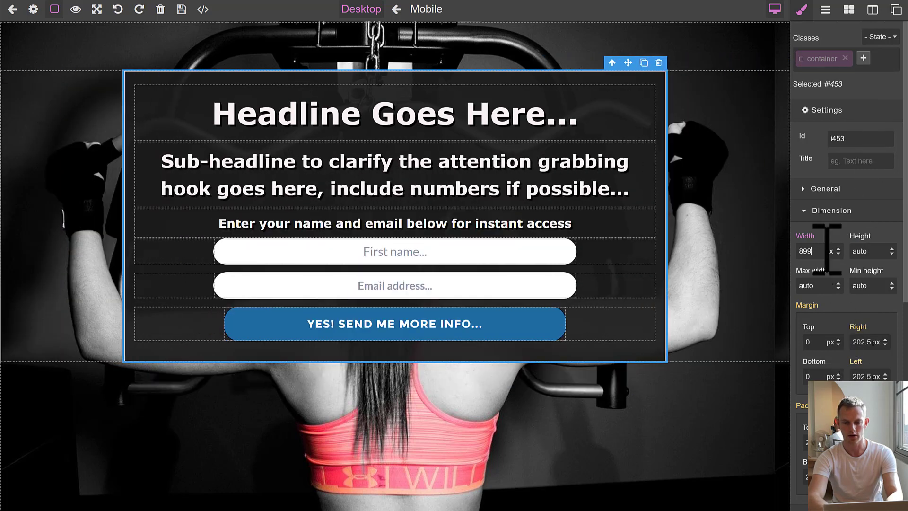
key("ctrl+a")
type("900")
key("Return")
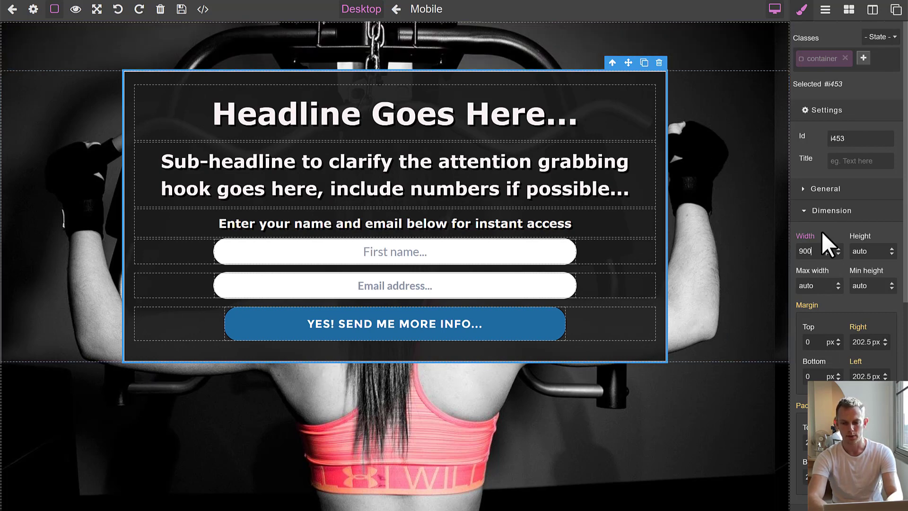
Step: Set the opt-in box's background colour to a semi-transparent red, rgba(232,0,0,0.8)
scroll(870, 379, "down", 1)
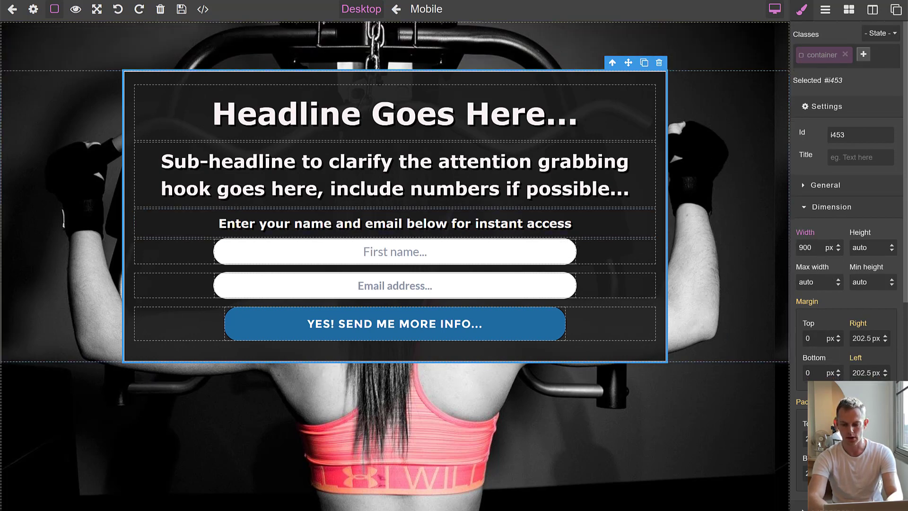
scroll(850, 264, "down", 6)
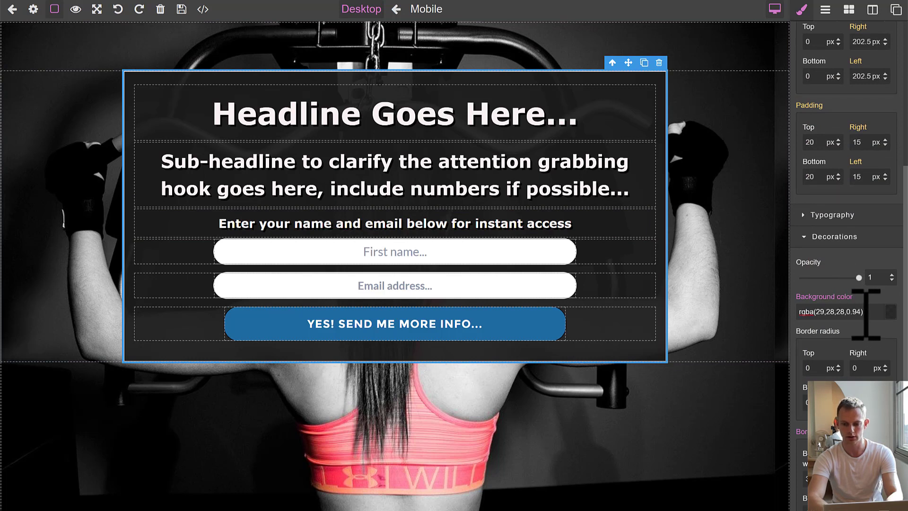
key("ctrl+a")
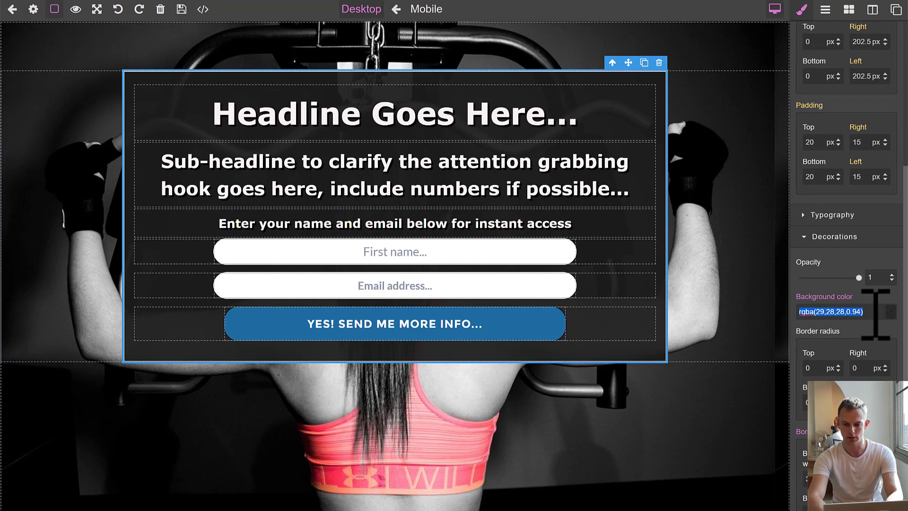
key("BackSpace")
left_click(891, 312)
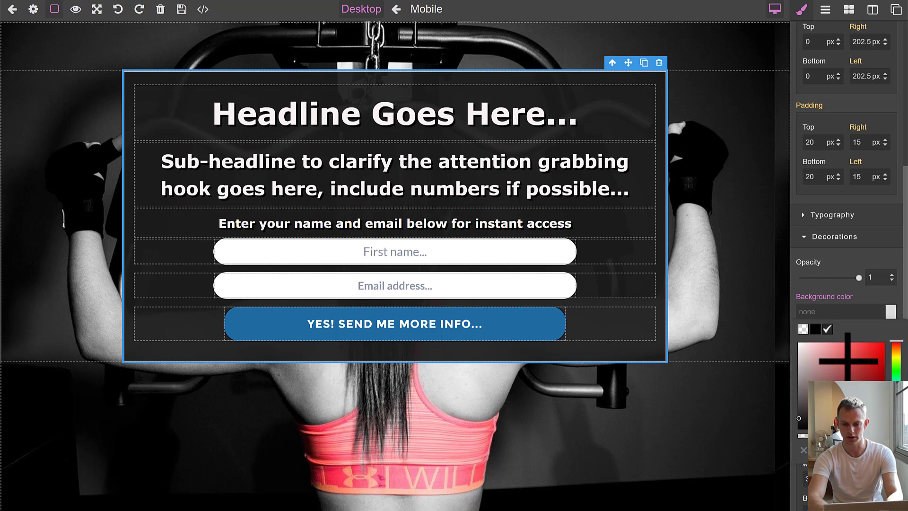
mouse_move(825, 355)
left_mouse_down()
mouse_move(805, 354)
mouse_move(884, 348)
left_mouse_up()
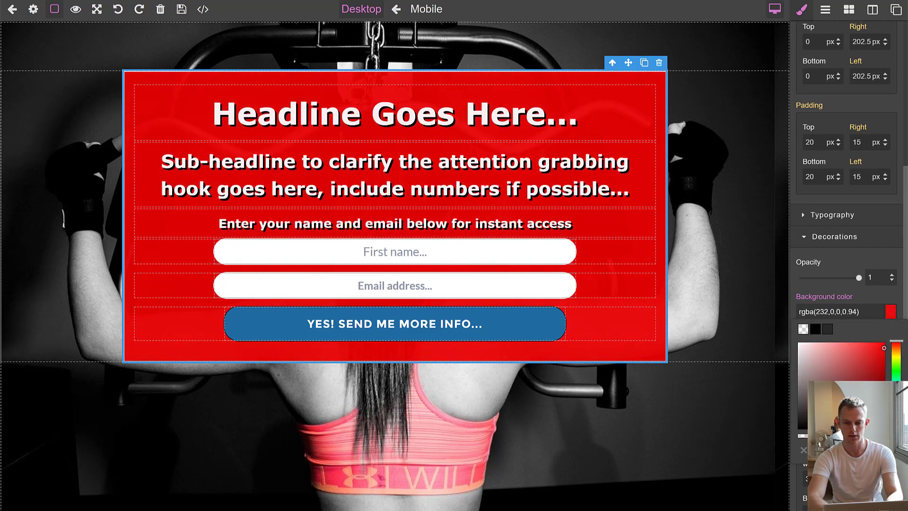
left_click(870, 312)
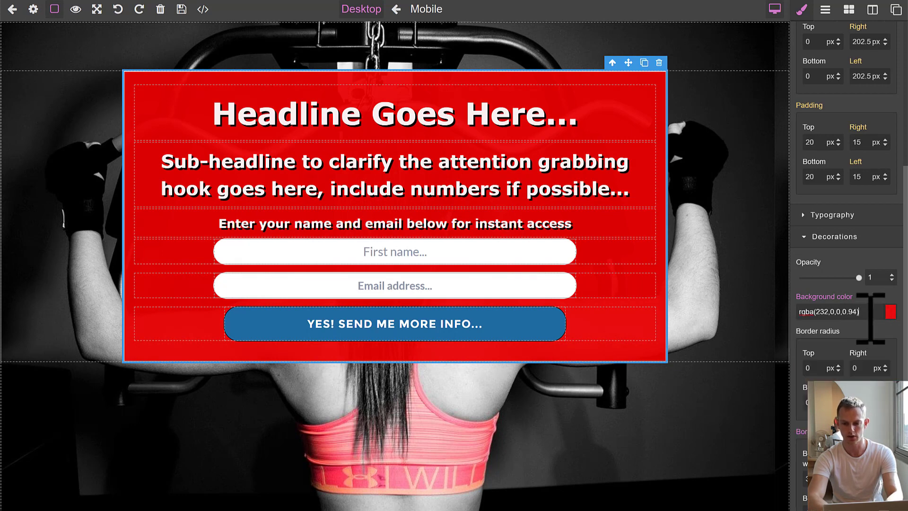
left_click(890, 311)
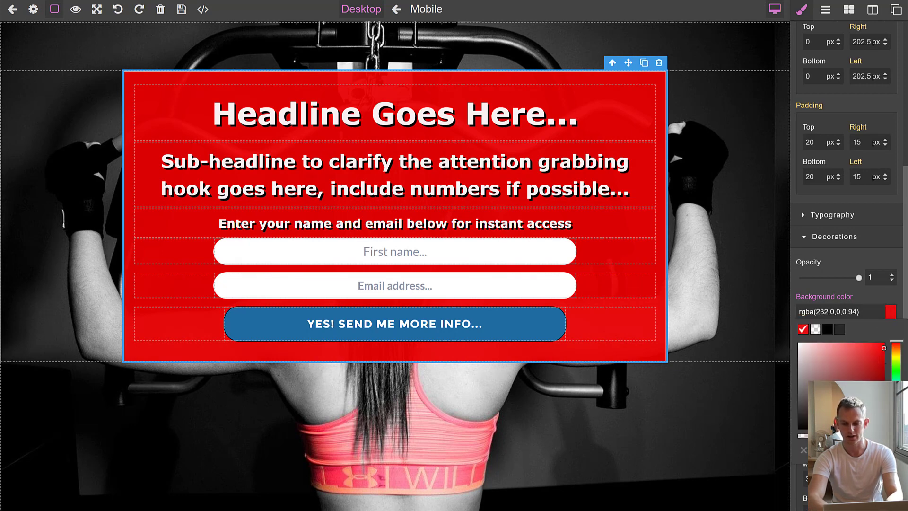
mouse_move(880, 436)
left_mouse_down()
mouse_move(856, 435)
mouse_move(879, 435)
left_mouse_up()
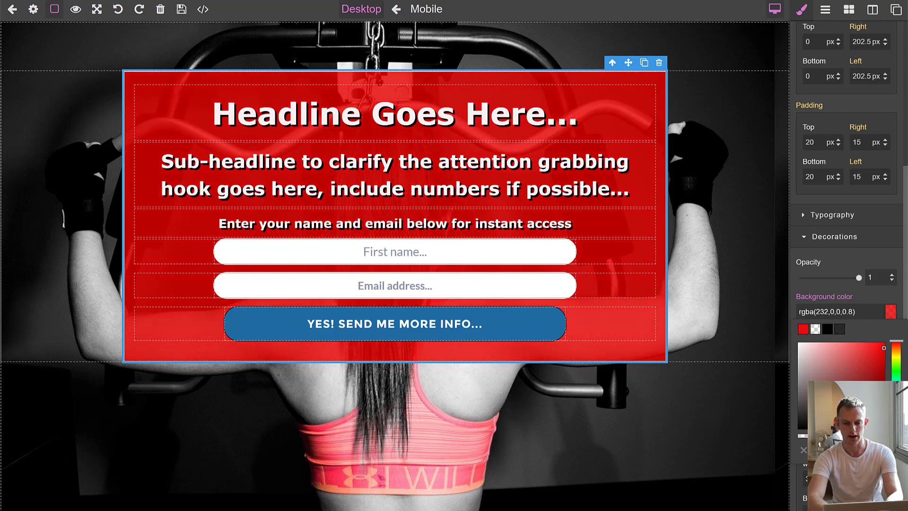
Step: Set the opt-in box's background colour to black with 0.8 opacity, rgba(0,0,0,0.8)
left_click(828, 329)
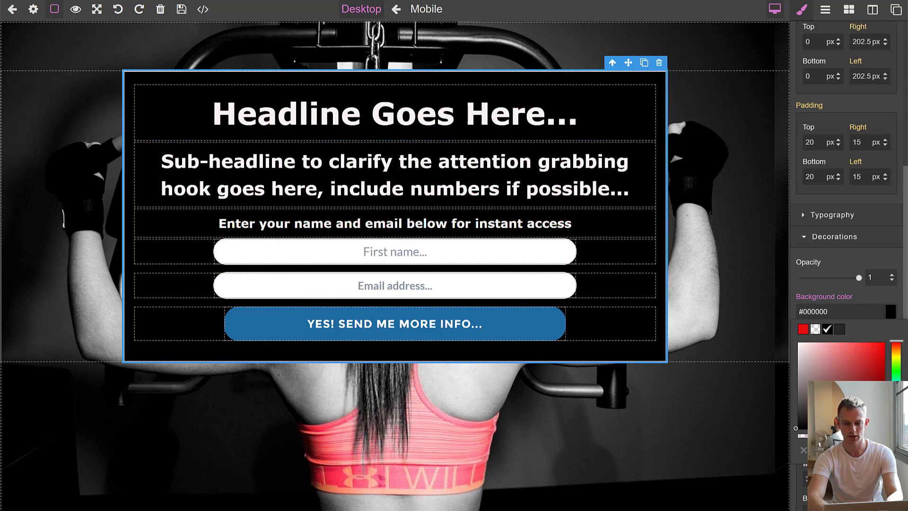
left_click_drag(884, 436, 867, 435)
left_click(894, 450)
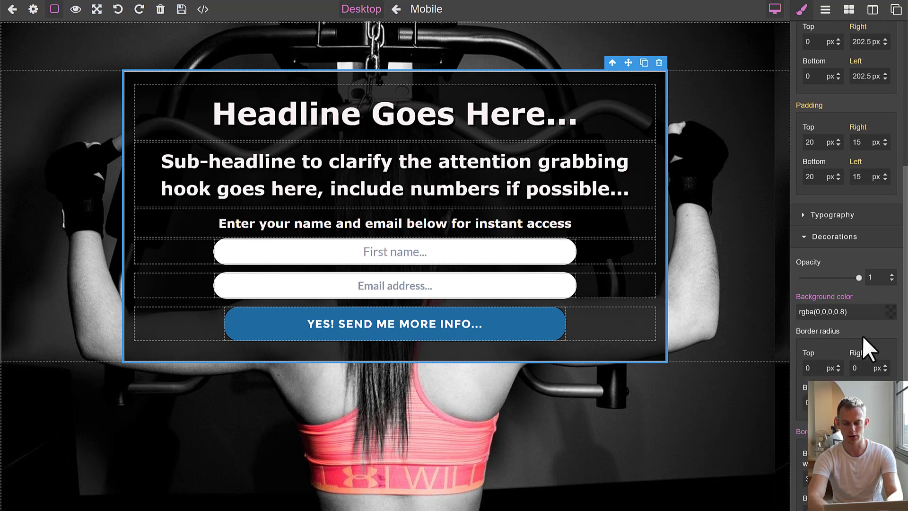
Step: Set the opt-in box's top margin to 200 px
scroll(861, 336, "down", 5)
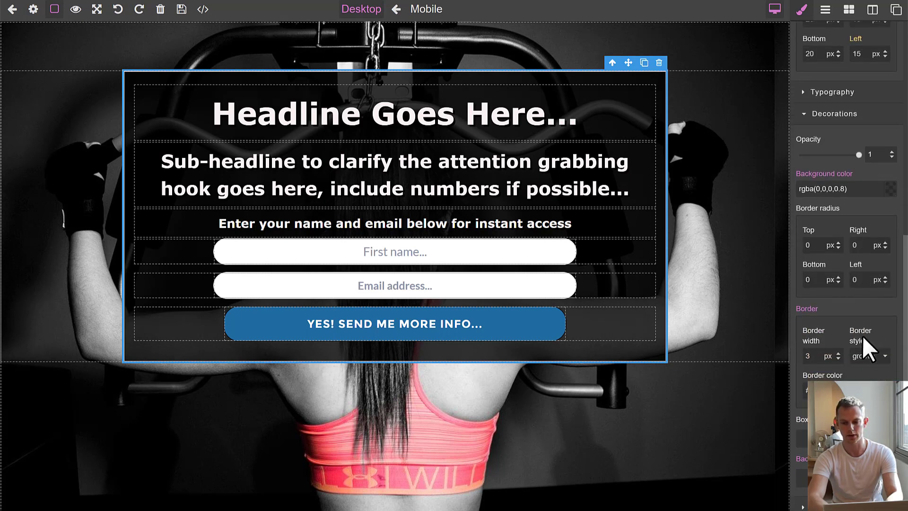
left_click(844, 116)
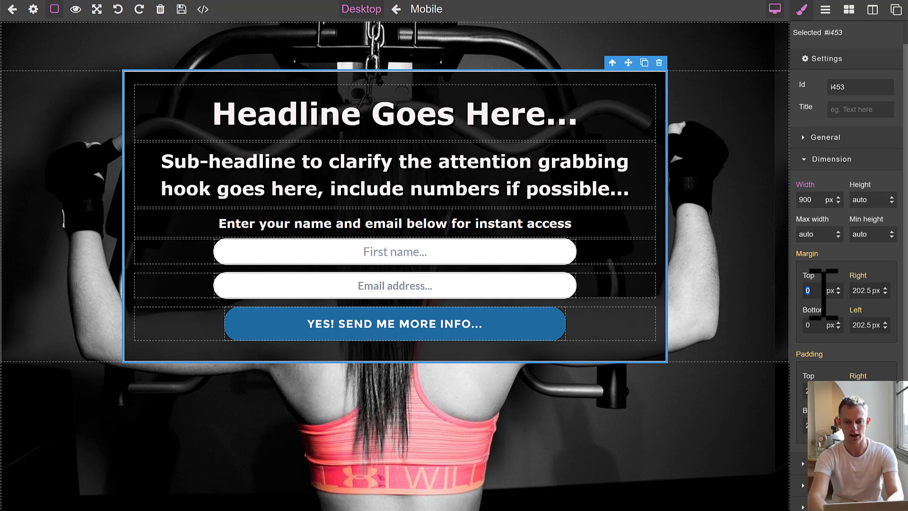
left_click(823, 292)
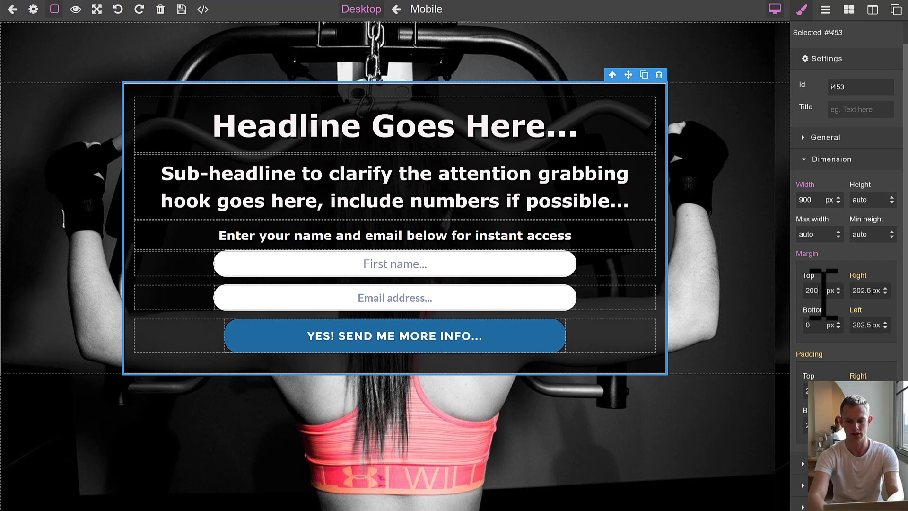
key("Return")
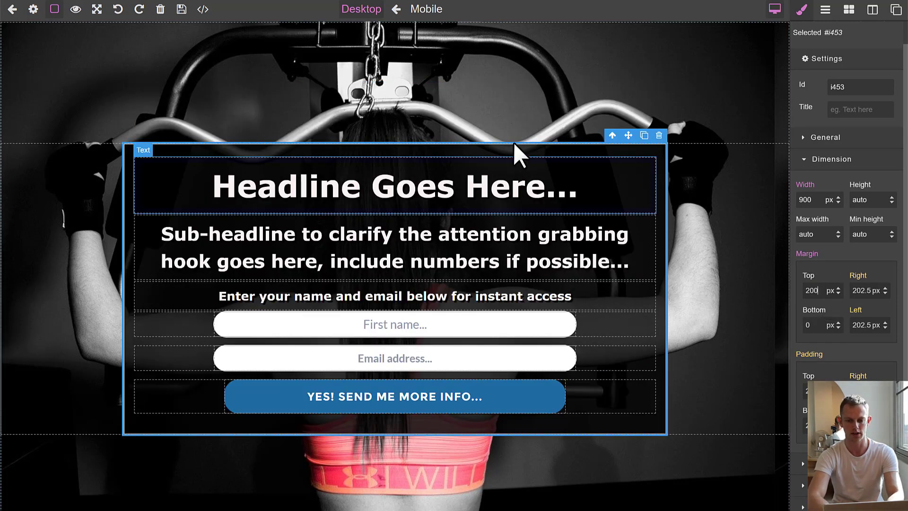
Step: Try a larger top padding on the opt-in box and restore the previous padding
left_click(825, 290)
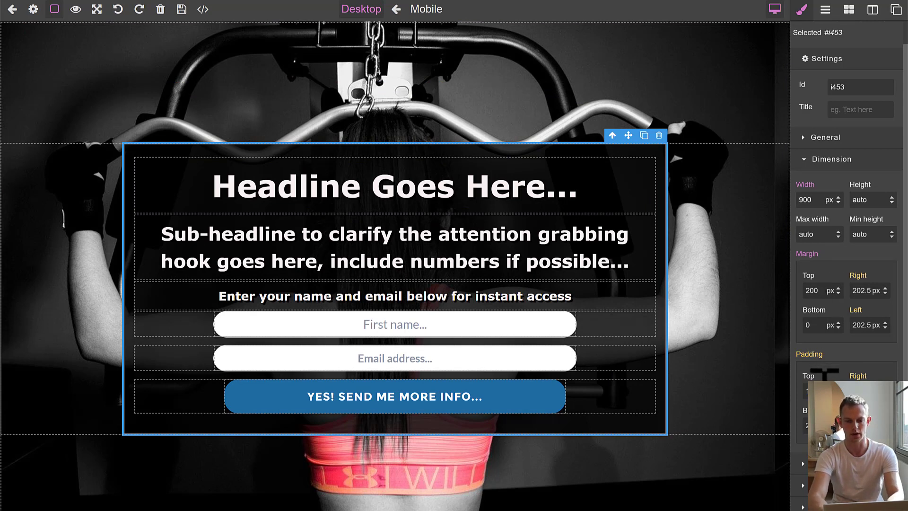
key("Return")
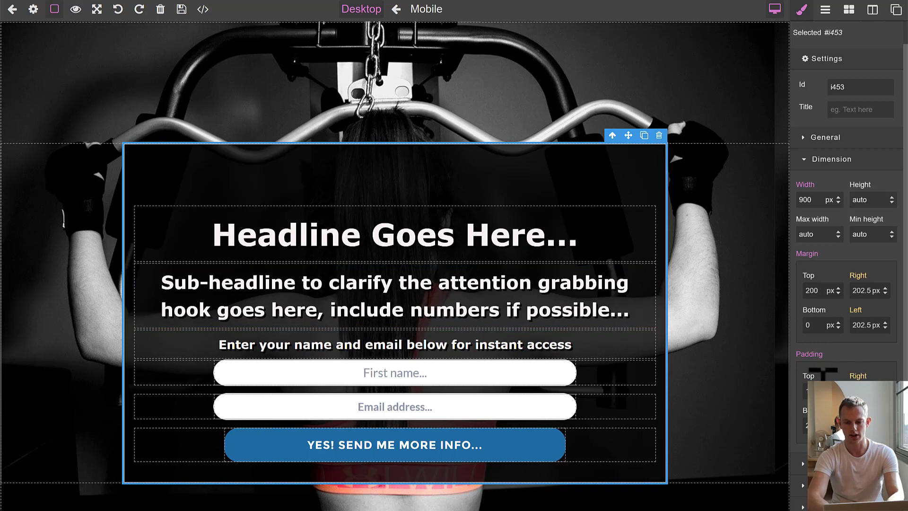
key("Return")
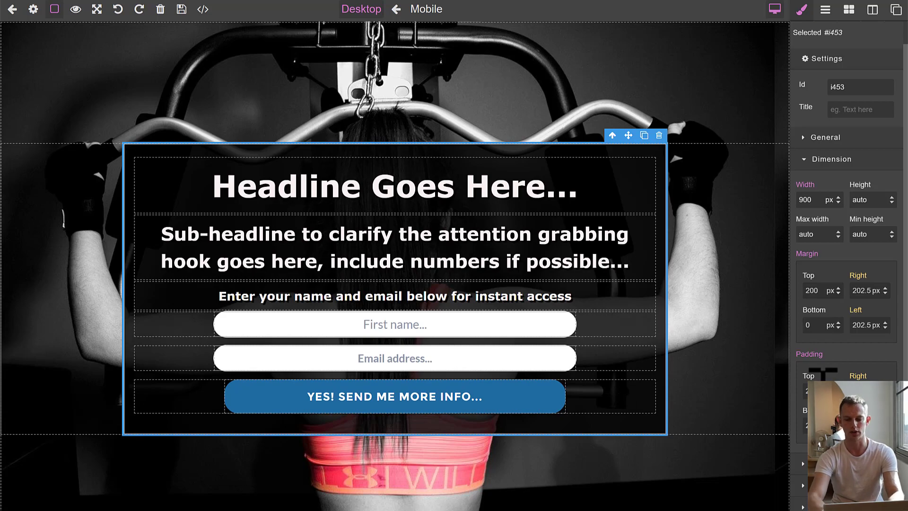
Step: Reduce the opt-in box's top margin to 100 px
double_click(821, 289)
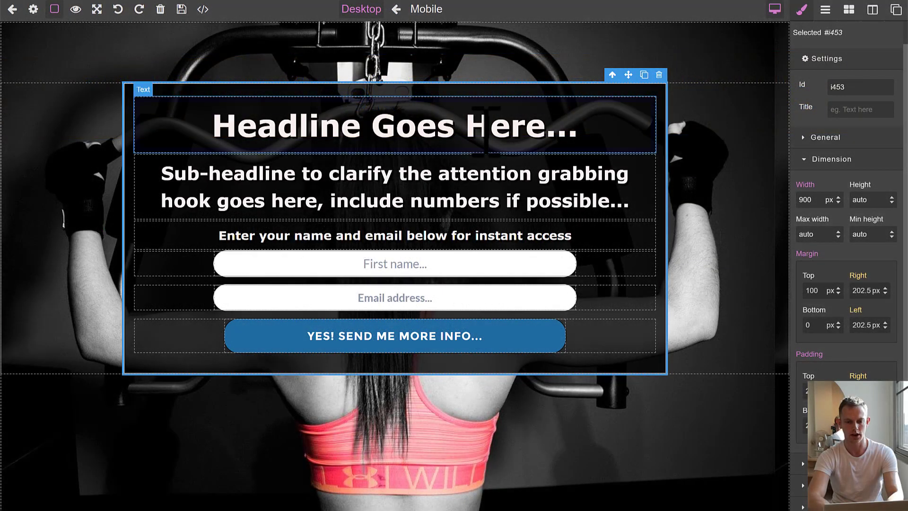
Step: Inspect the style settings of the headline, both input fields and the submit button, and review the button's place in the layer tree
left_click(483, 126)
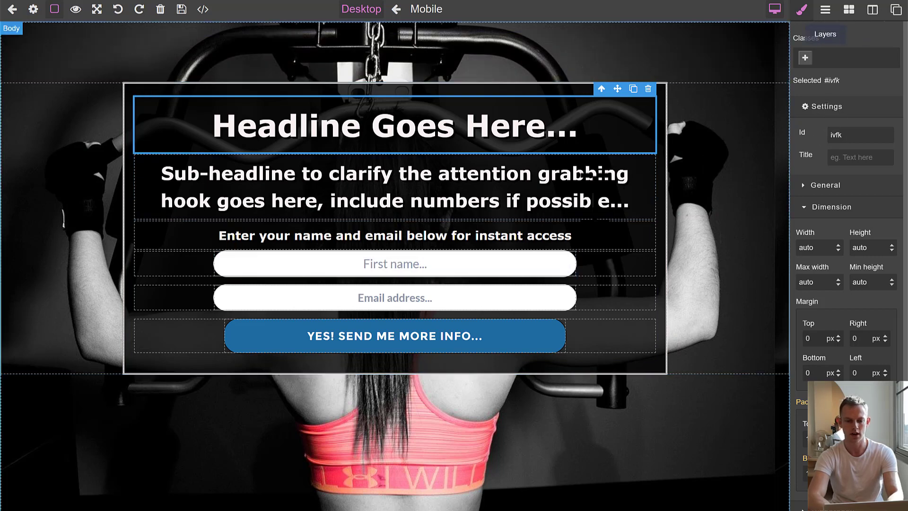
left_click(506, 275)
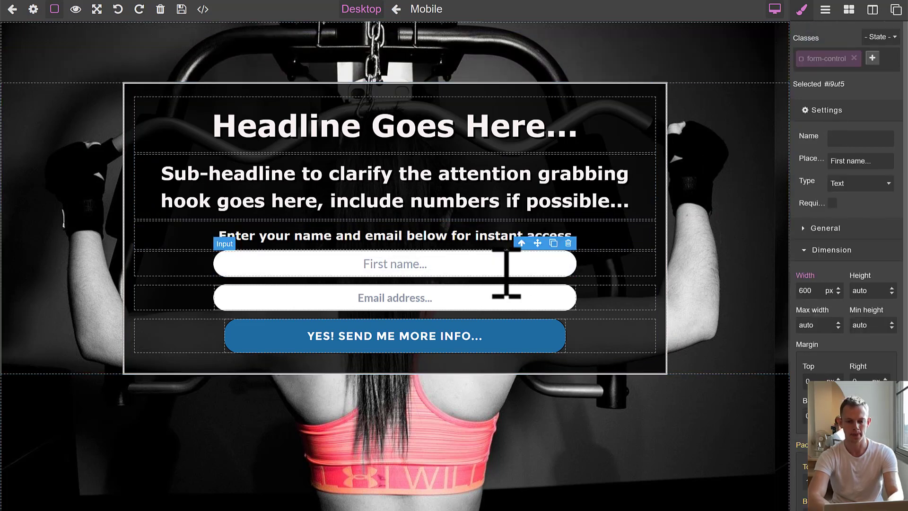
left_click(507, 298)
left_click(511, 333)
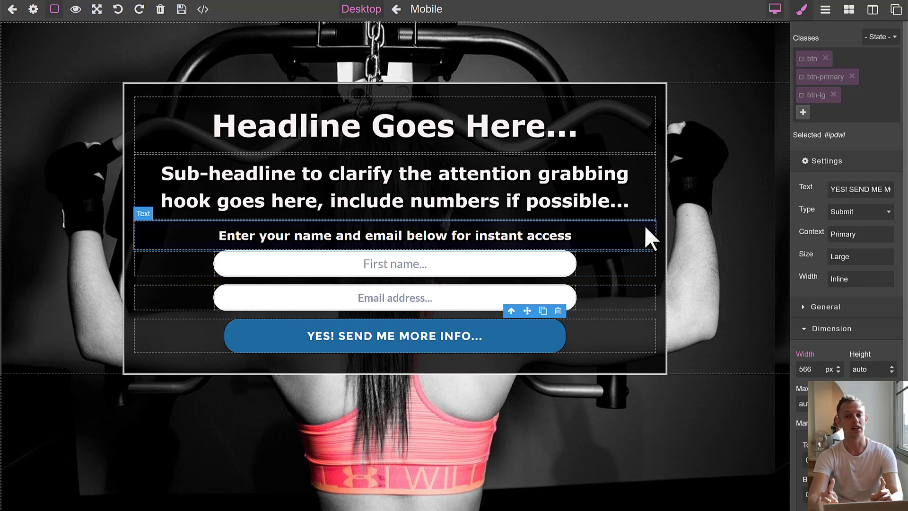
left_click(825, 11)
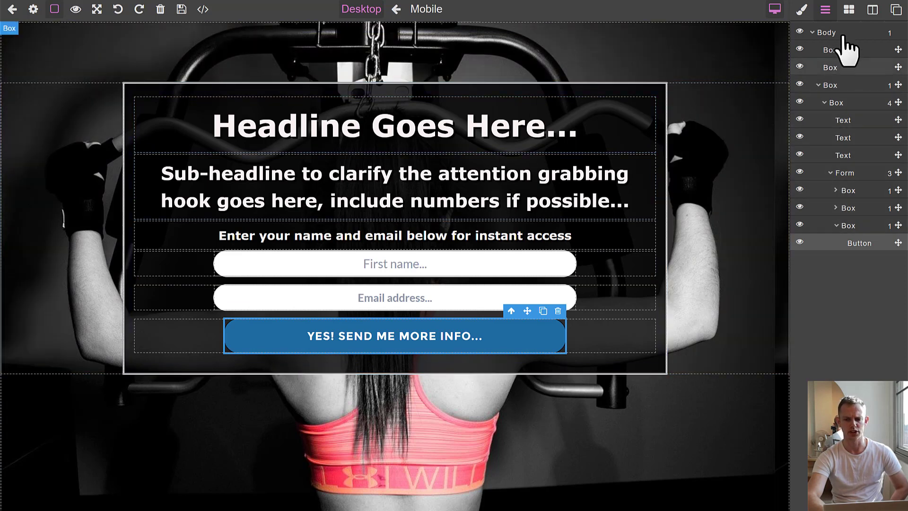
left_click(804, 12)
left_click(825, 10)
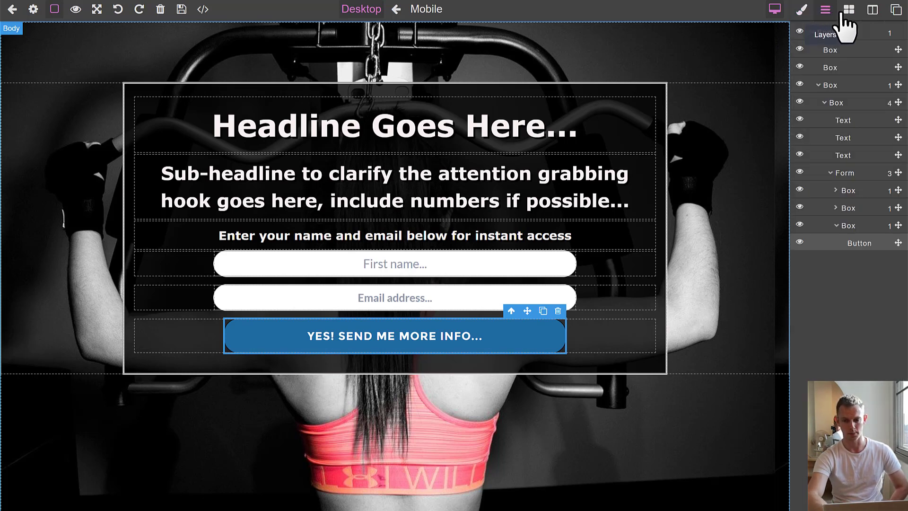
Step: Insert a Form block from the Forms category directly below the opt-in box
left_click(846, 11)
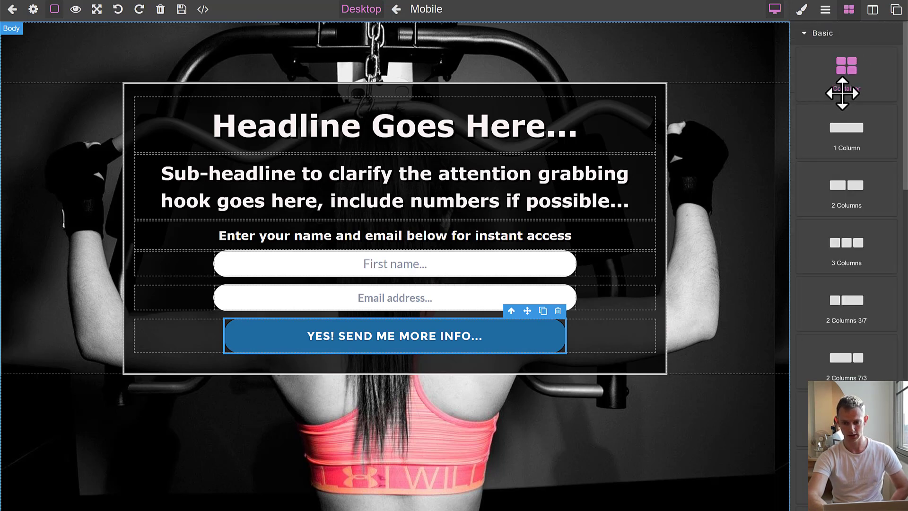
left_click(806, 33)
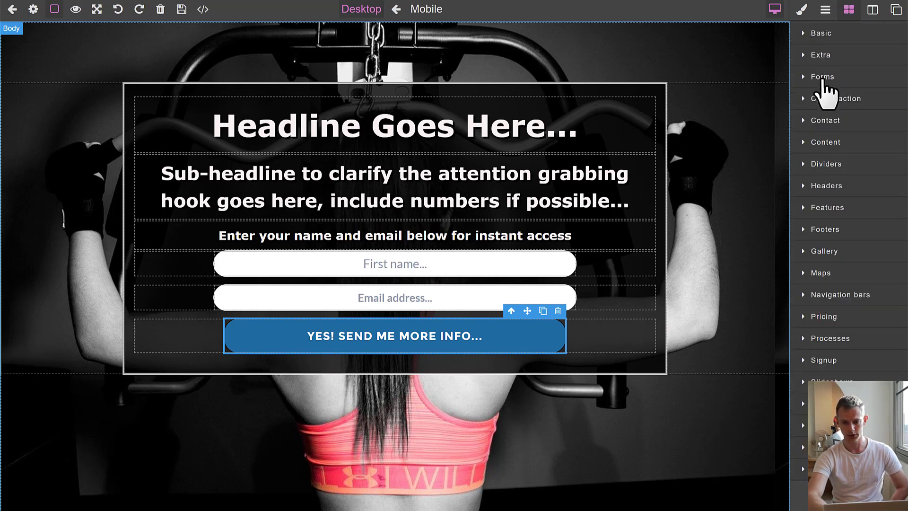
left_click(823, 79)
left_click_drag(850, 122, 406, 374)
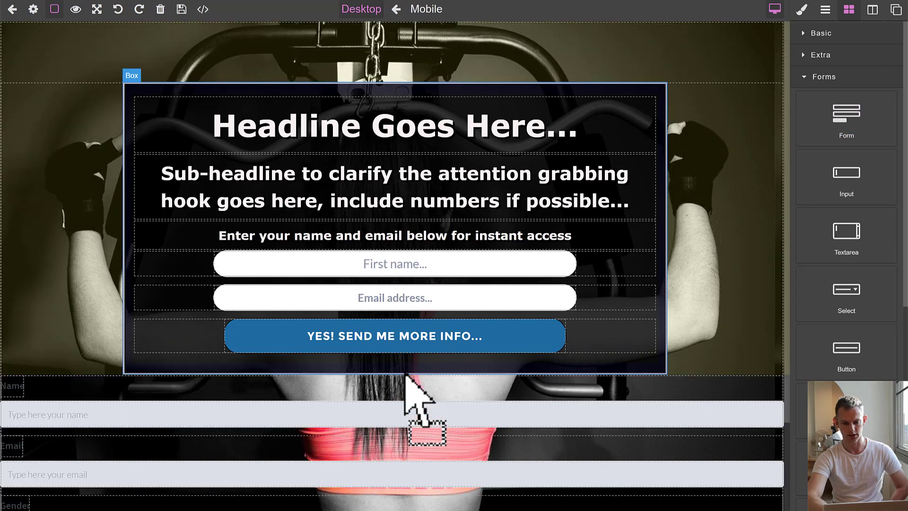
Step: Move the new form's Name field group into the opt-in form above the First name field and select its label and input
left_click(410, 388)
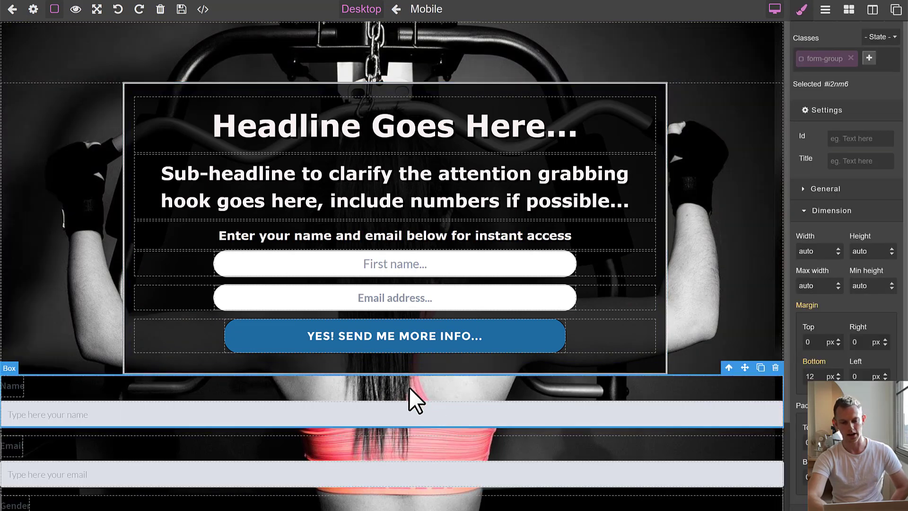
mouse_move(747, 382)
left_mouse_down()
mouse_move(442, 364)
mouse_move(444, 235)
mouse_move(441, 259)
left_mouse_up()
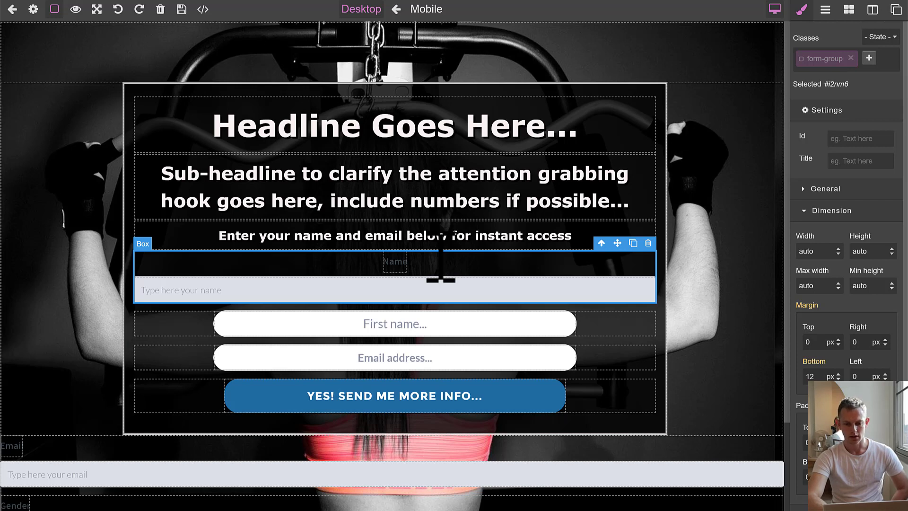
left_click(397, 268)
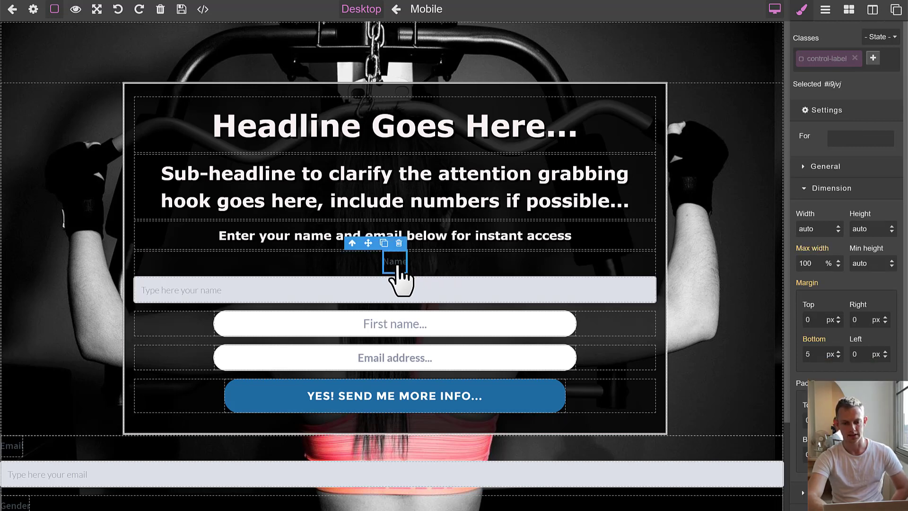
left_click(381, 290)
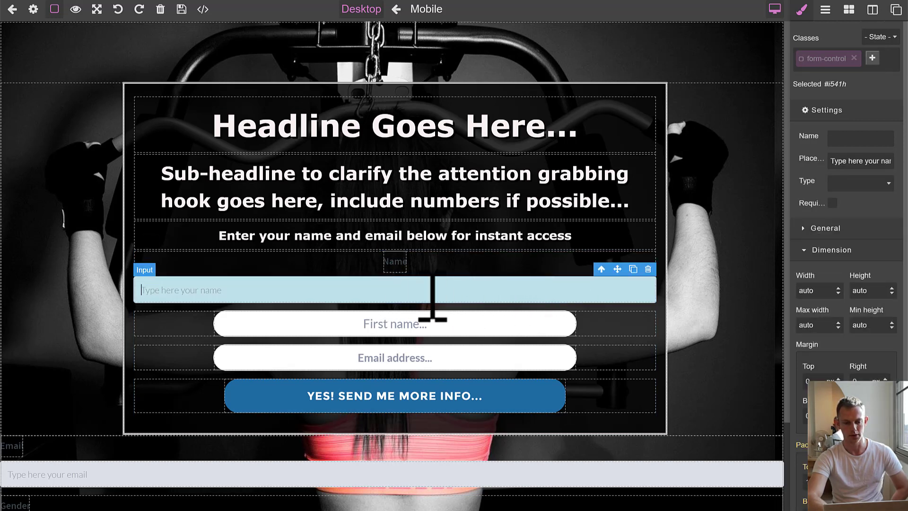
Step: Delete the Name label above the new input in the opt-in form and select that input
left_click(396, 266)
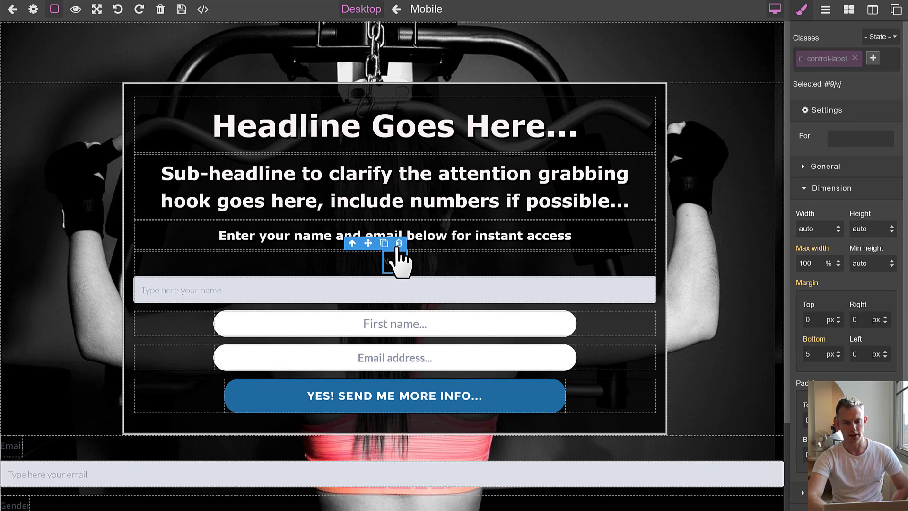
left_click(399, 244)
left_click(424, 261)
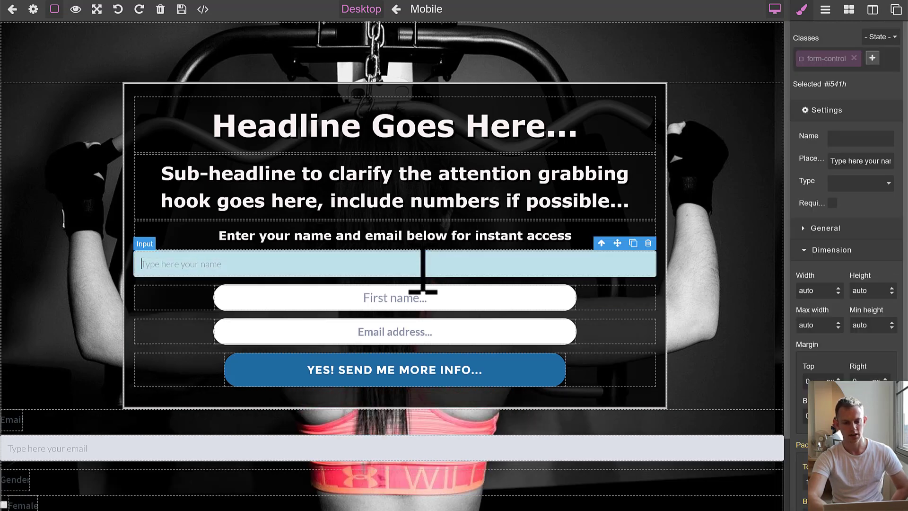
Step: Set the font color of the "Type here your name" input to near-black #030303
left_click(847, 255)
left_click(847, 273)
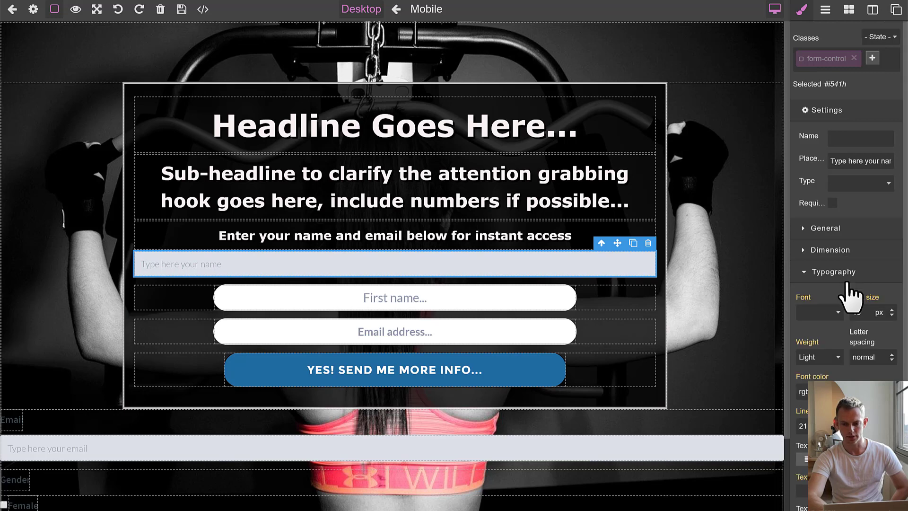
scroll(896, 365, "down", 1)
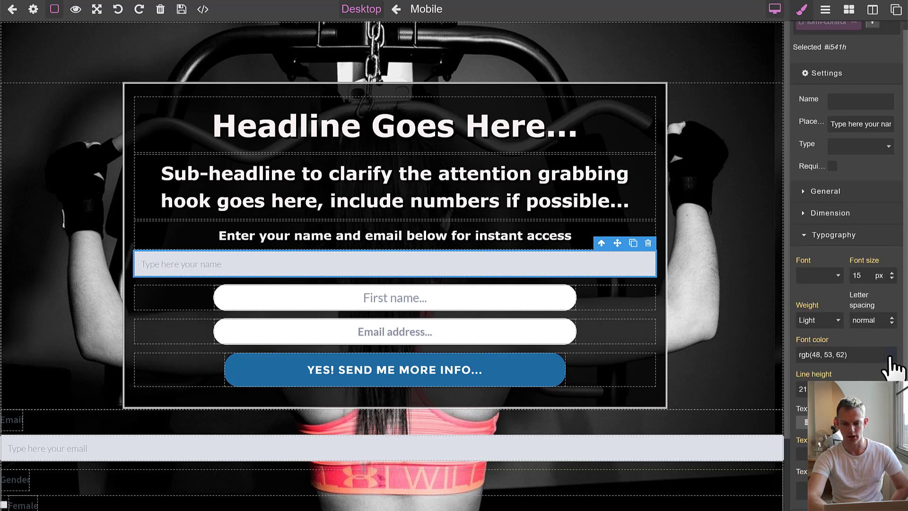
left_click(891, 357)
left_click_drag(814, 400, 799, 476)
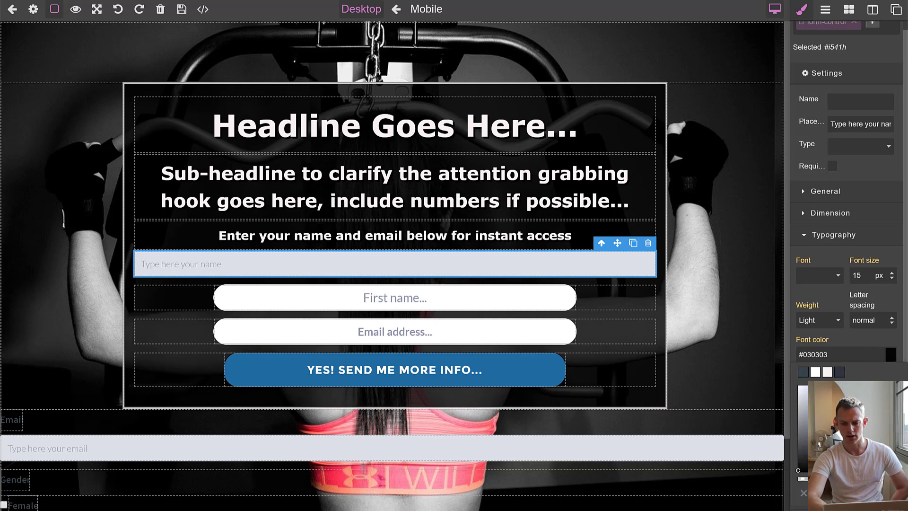
Step: Set the name input's font weight to Bold and center its text
left_click(827, 318)
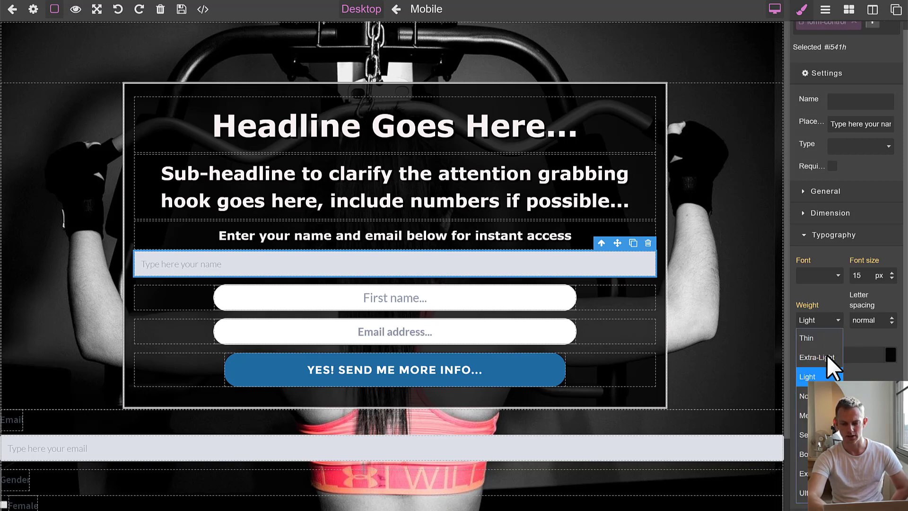
left_click(823, 454)
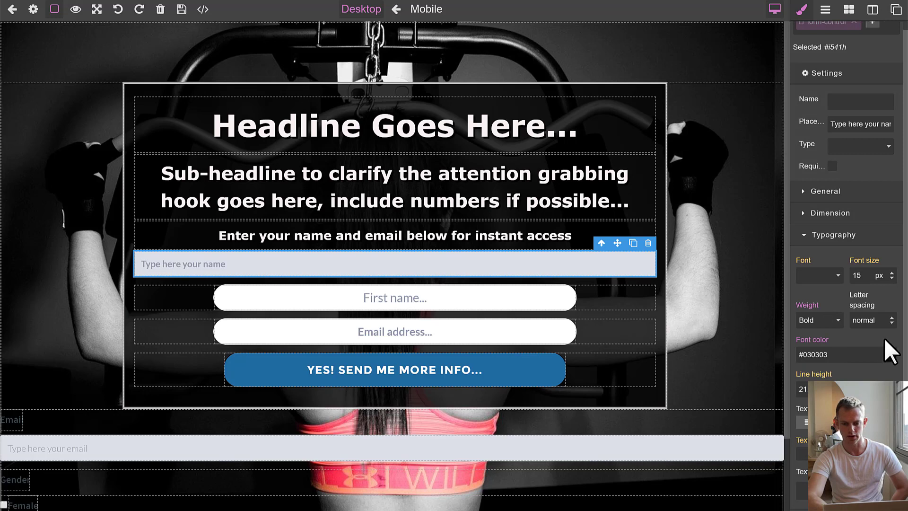
left_click(834, 422)
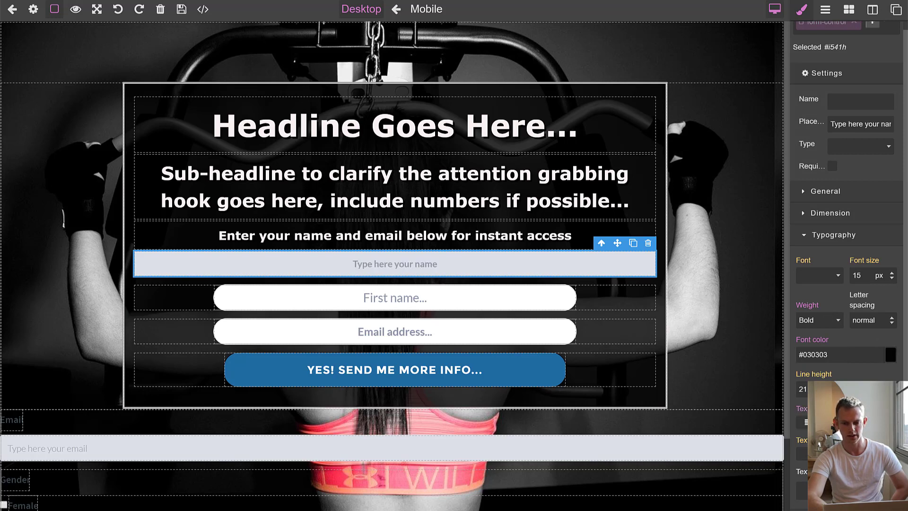
Step: Set the name input's font size to 20 px, cancelling any attempt to leave the page
left_click(868, 275)
key("ctrl+w")
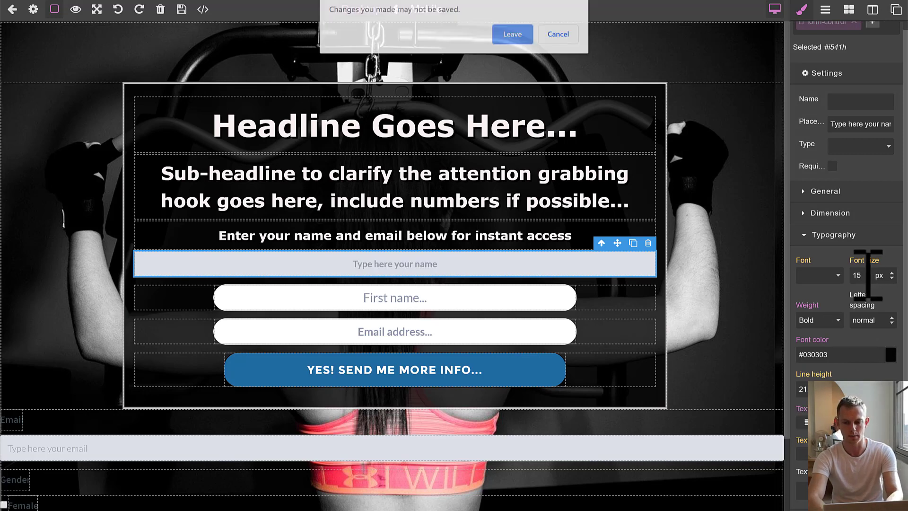
left_click(566, 37)
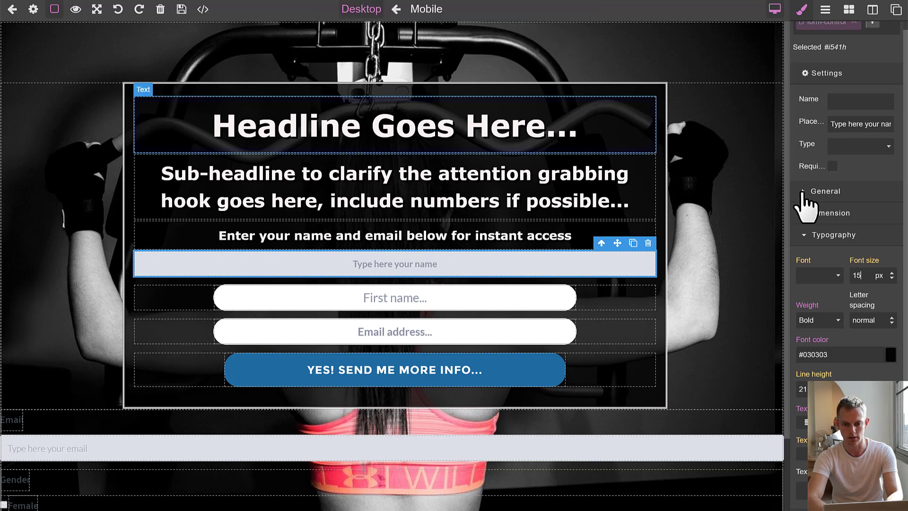
type("2")
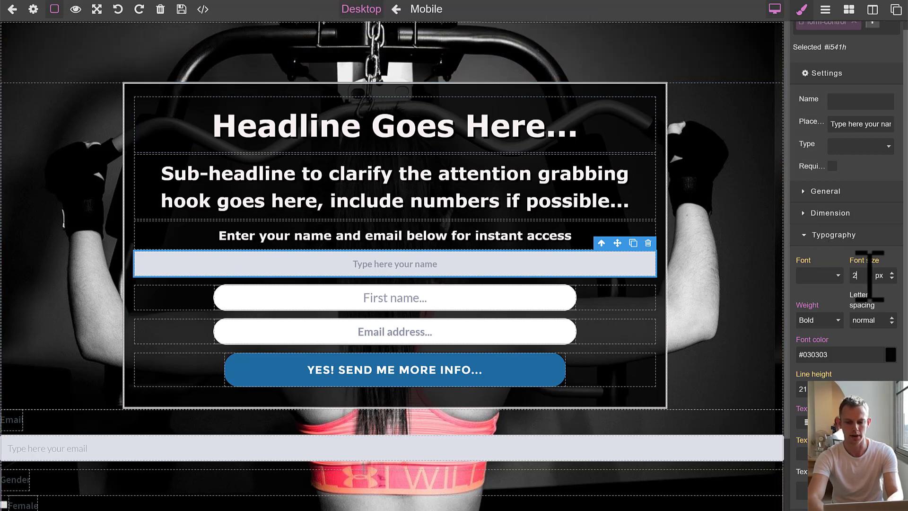
type("0")
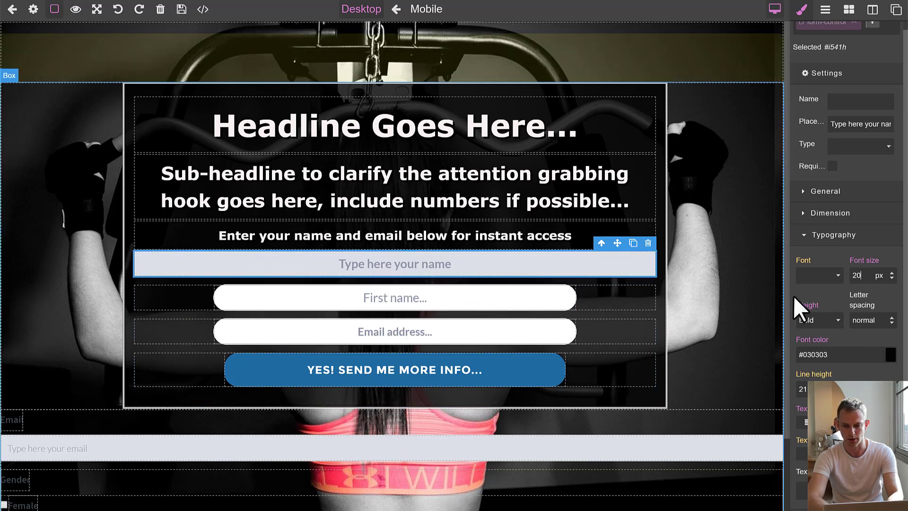
Step: Try a maximum width of 600 px on the name input in its dimension settings
left_click(834, 235)
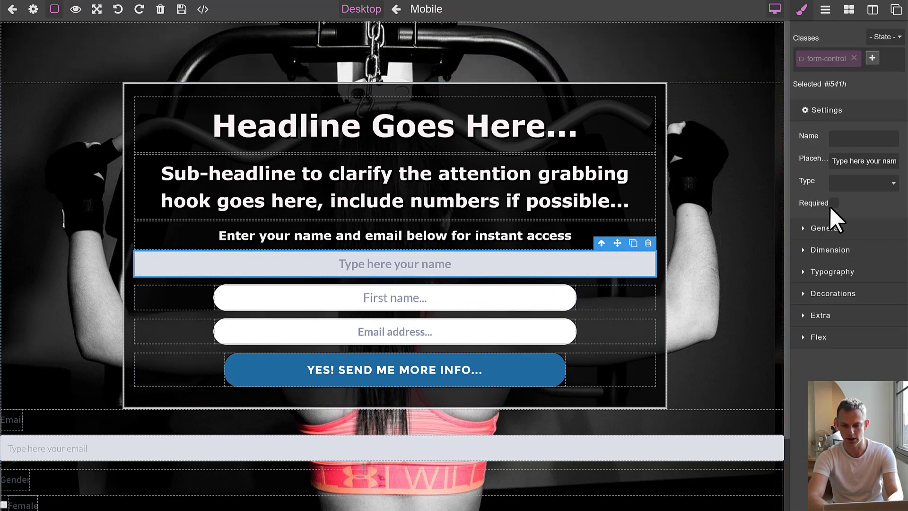
left_click(845, 255)
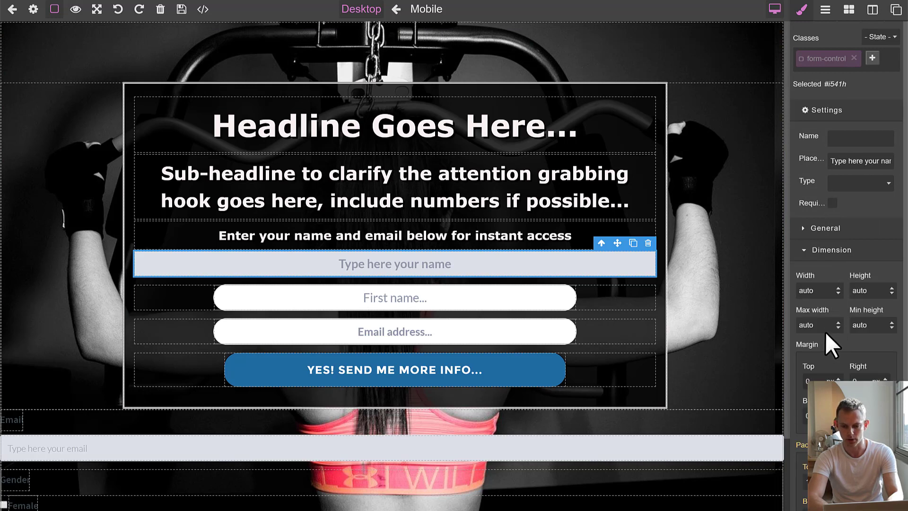
double_click(824, 289)
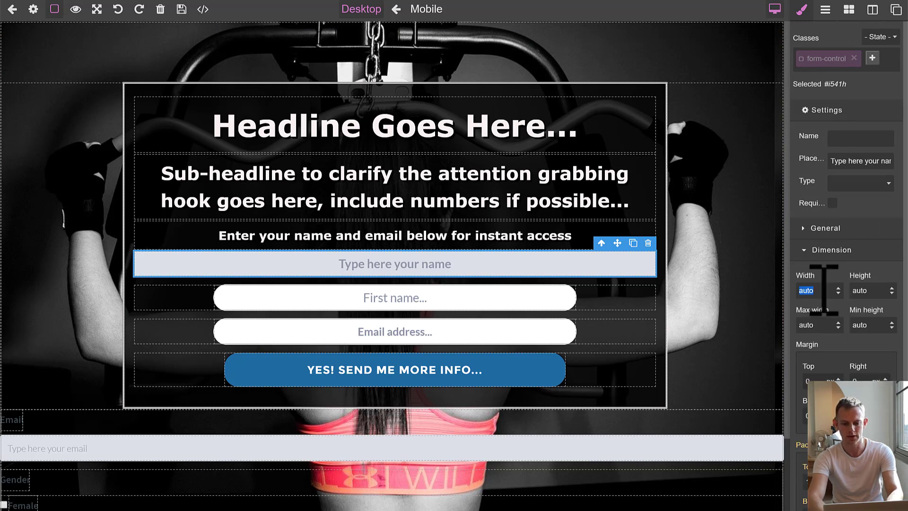
double_click(822, 324)
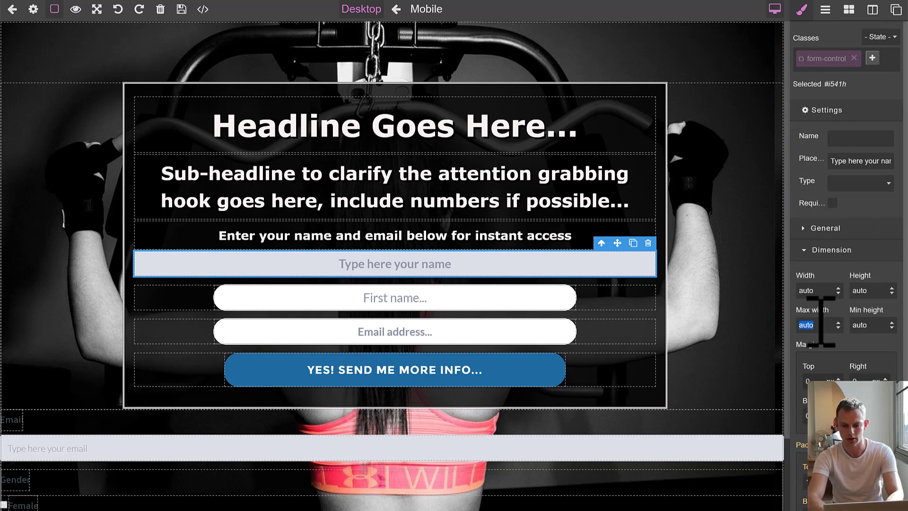
type("600")
key("Return")
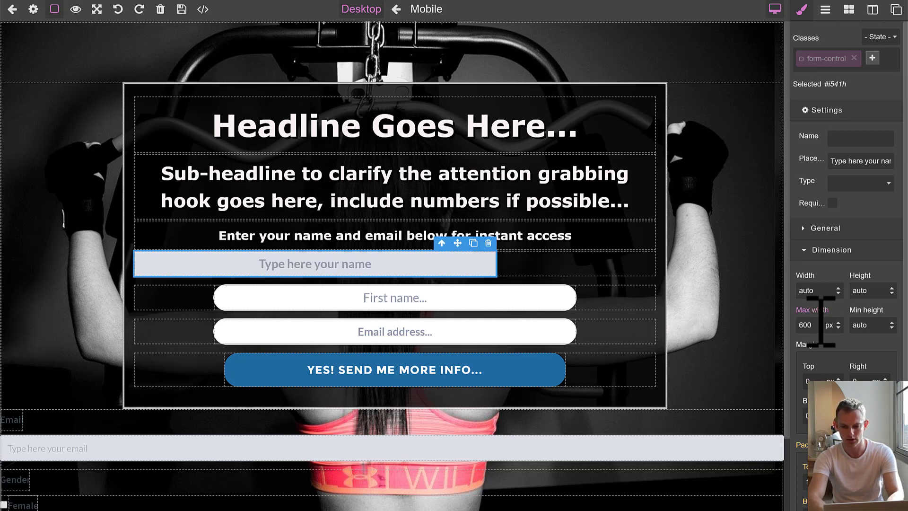
Step: Set the name input's maximum width to 100%
double_click(821, 324)
type("100")
left_click(828, 323)
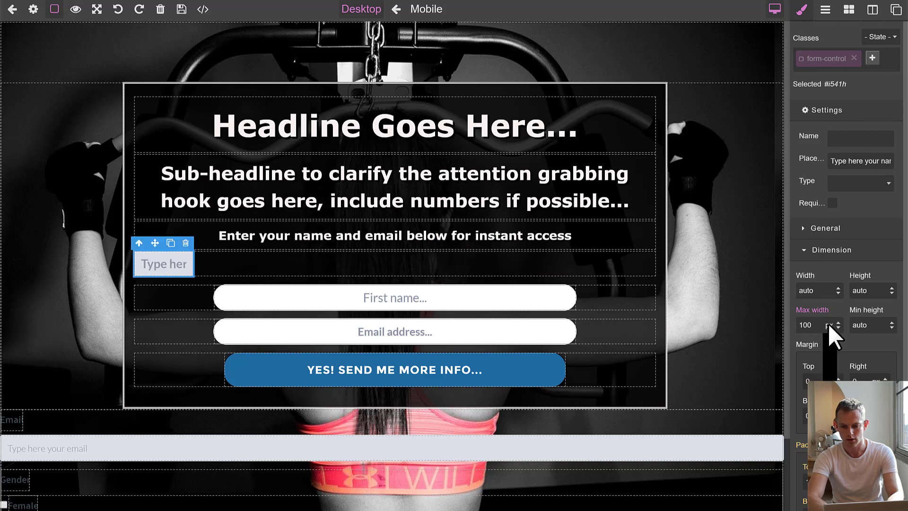
left_click(831, 362)
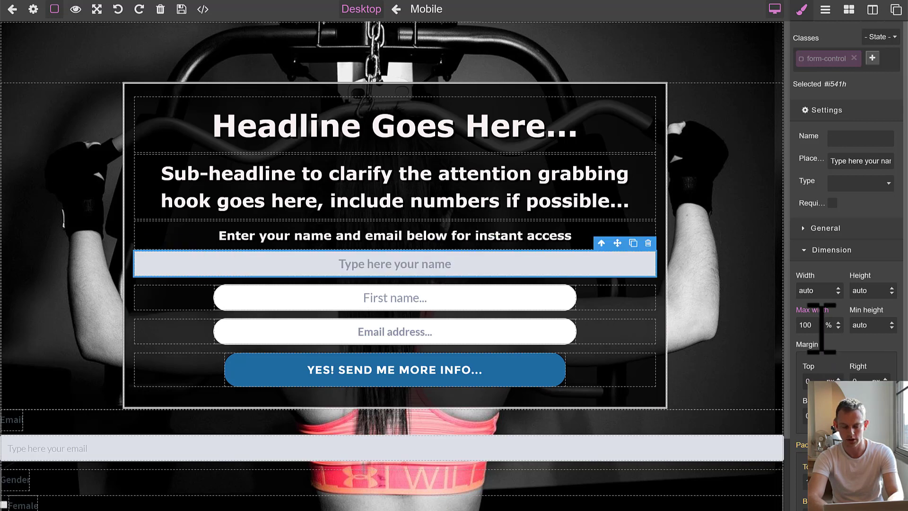
Step: Set the name input's width to 600 px
left_click(827, 292)
double_click(827, 290)
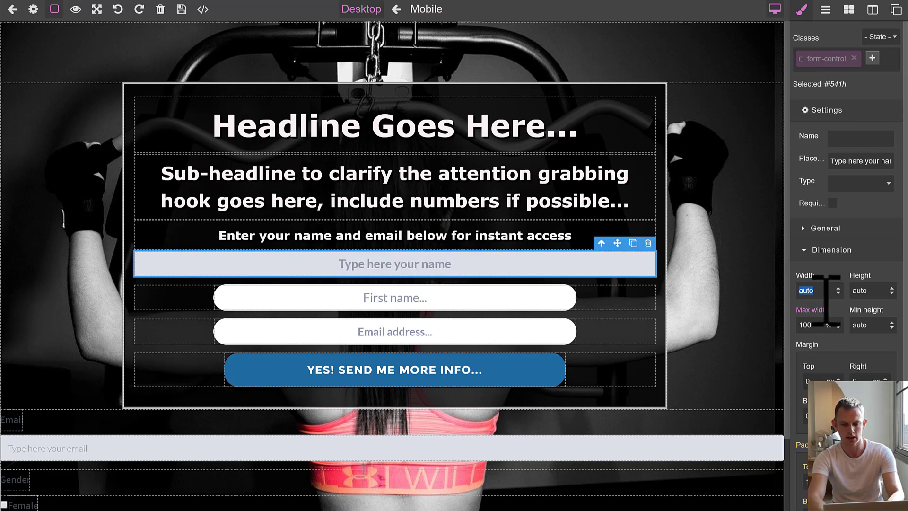
type("600")
key("Return")
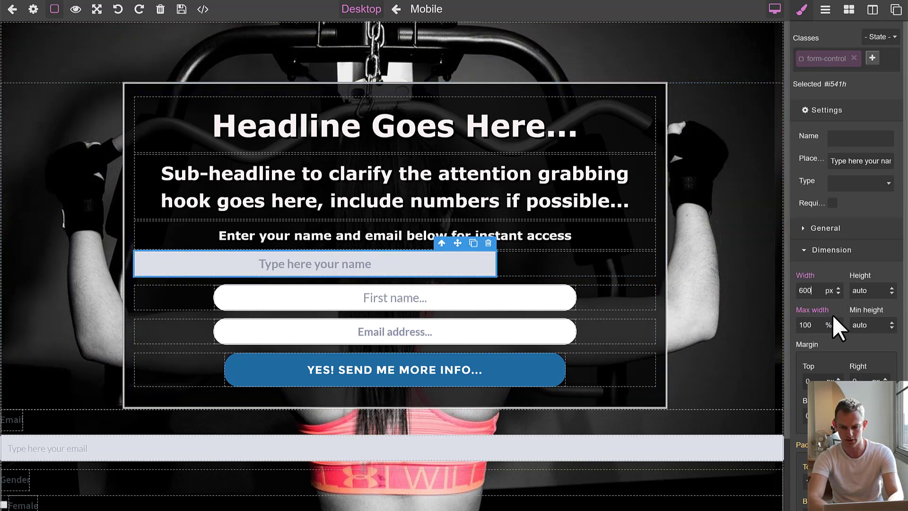
scroll(844, 371, "down", 1)
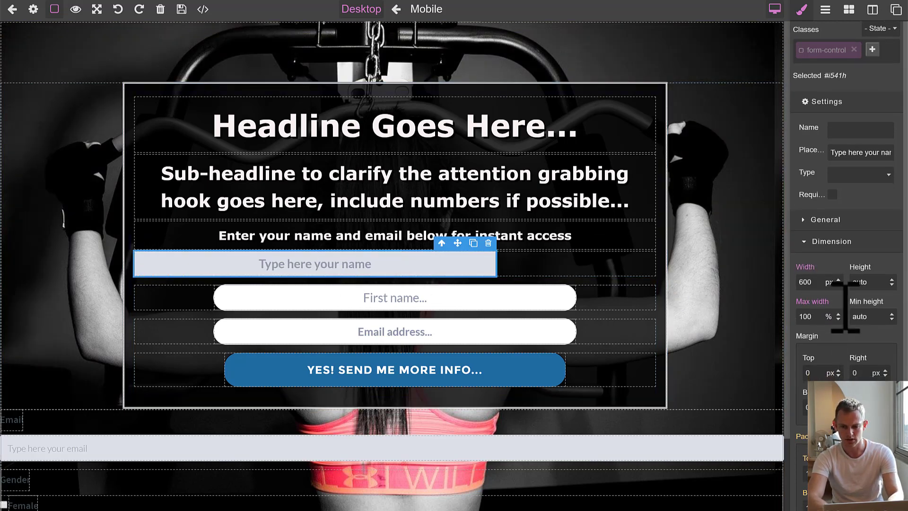
Step: Change the name input's display mode to inline so it sits centered in the form
left_click(832, 242)
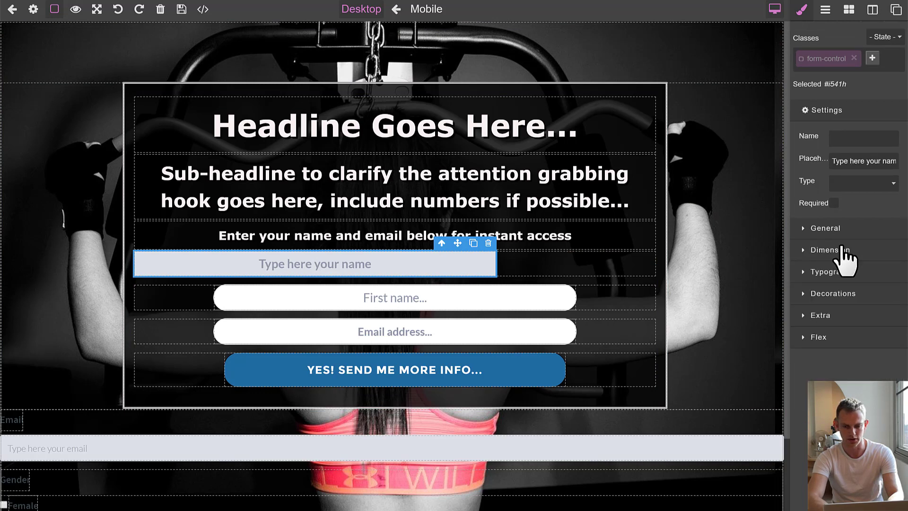
left_click(838, 296)
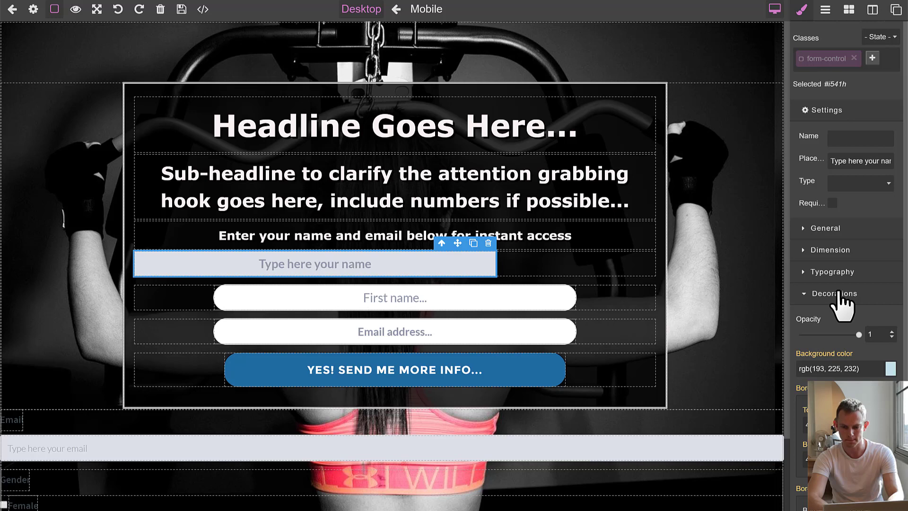
left_click(837, 294)
left_click(835, 229)
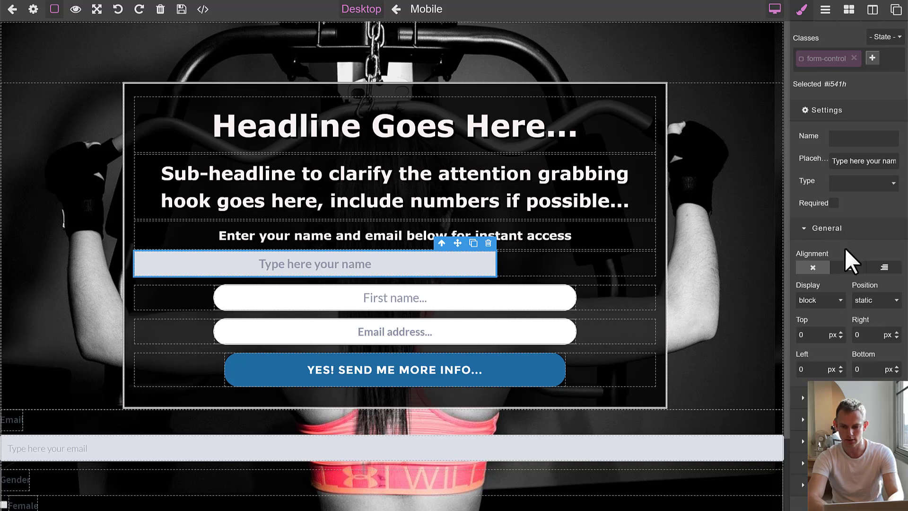
left_click(835, 300)
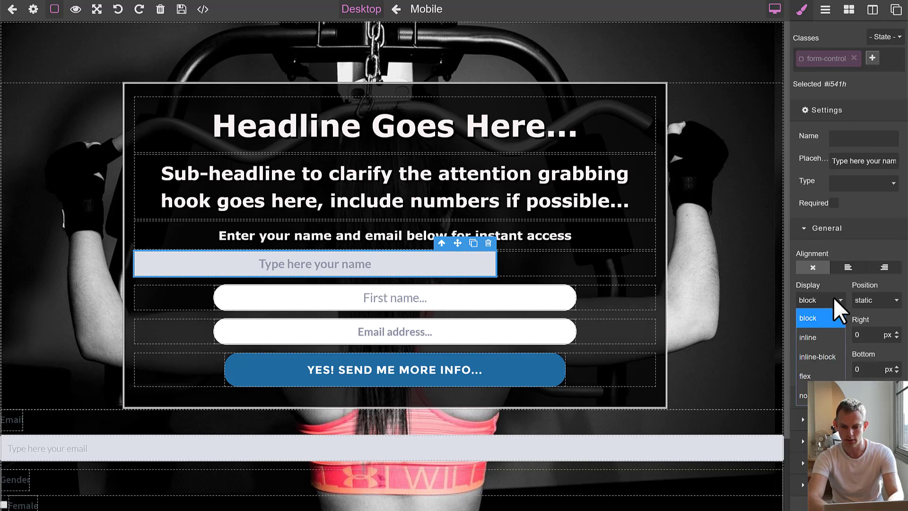
left_click(825, 337)
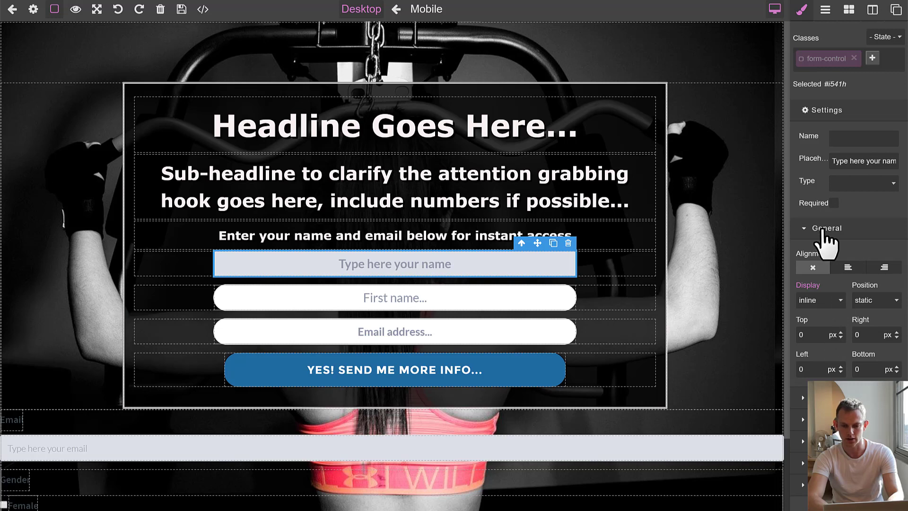
Step: Review the display options and compare the general settings of the First name input and its surrounding box
left_click(821, 302)
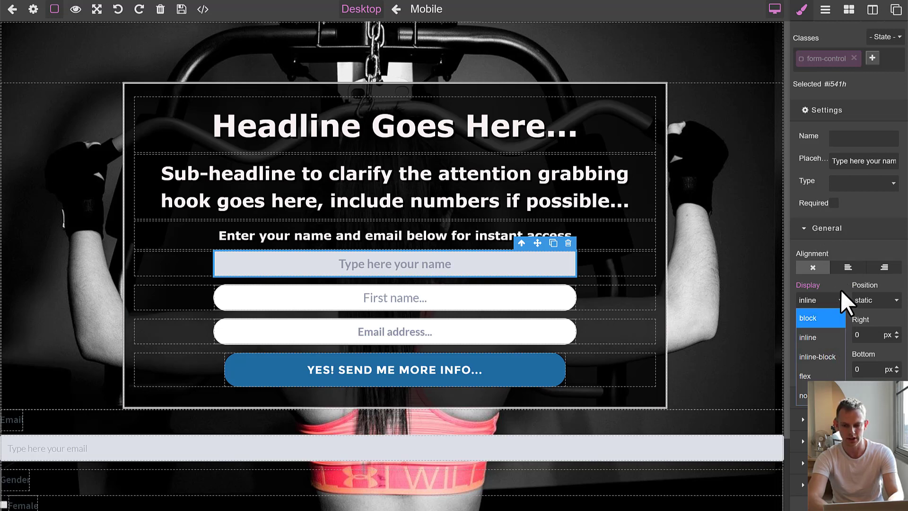
left_click(843, 301)
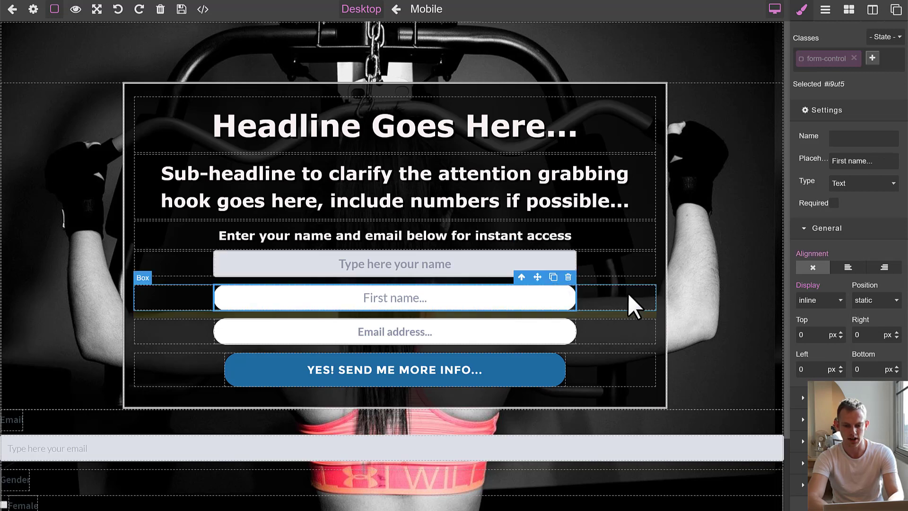
left_click(615, 295)
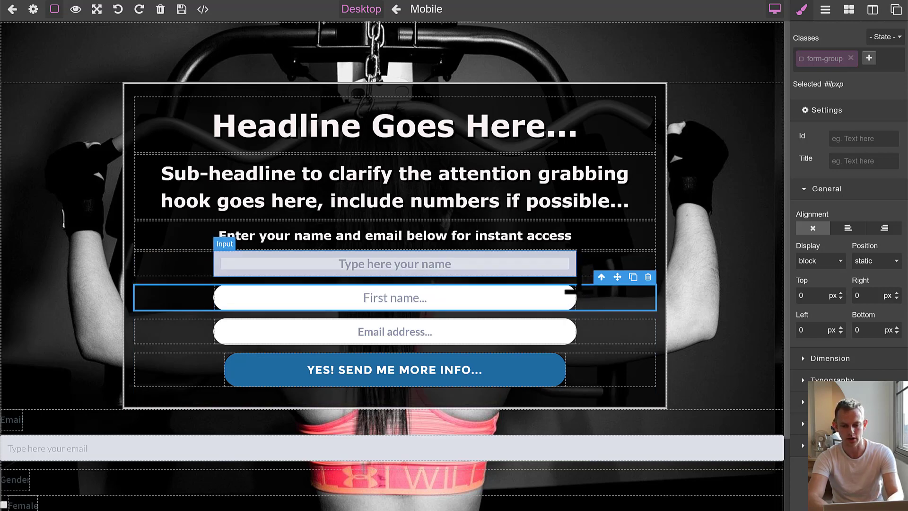
Step: Set the top and right border radius of the "Type here your name" input to 25 px
left_click(395, 264)
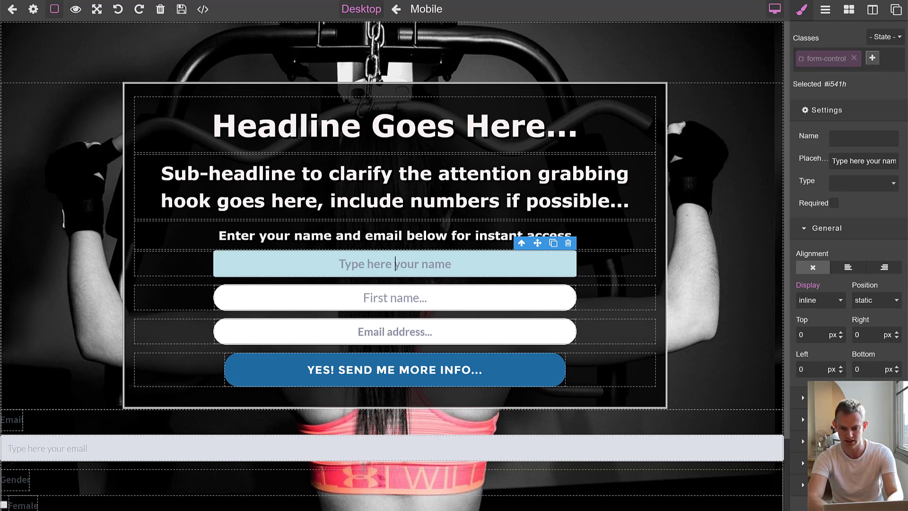
left_click(834, 442)
scroll(834, 441, "down", 6)
scroll(846, 378, "down", 2)
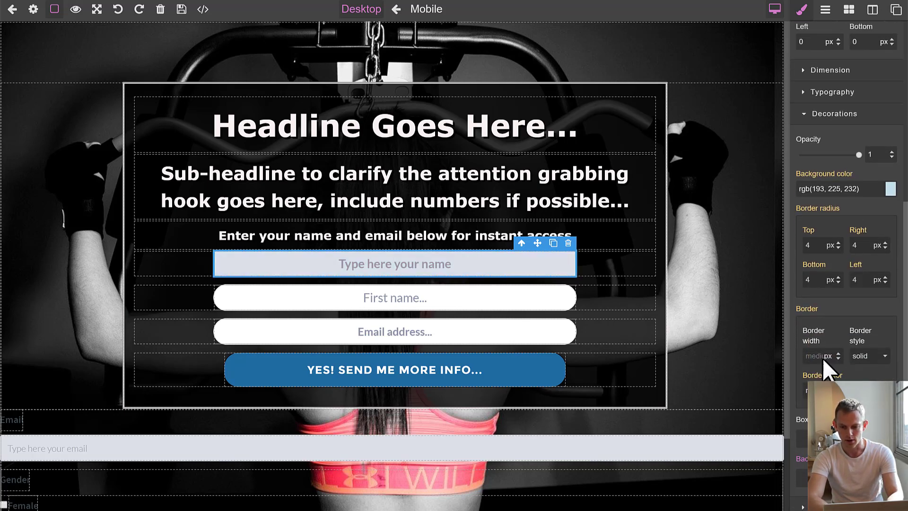
left_click(823, 244)
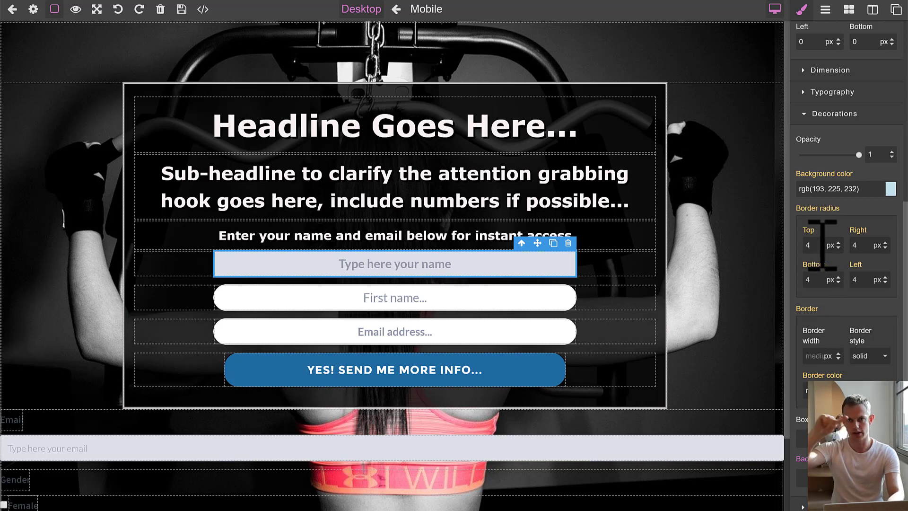
key("BackSpace")
type("25")
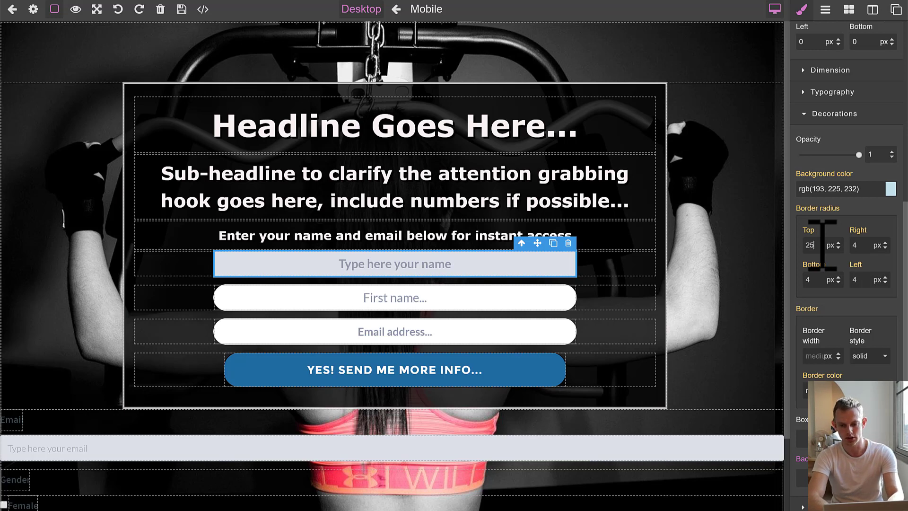
left_click(869, 245)
key("BackSpace")
type("25")
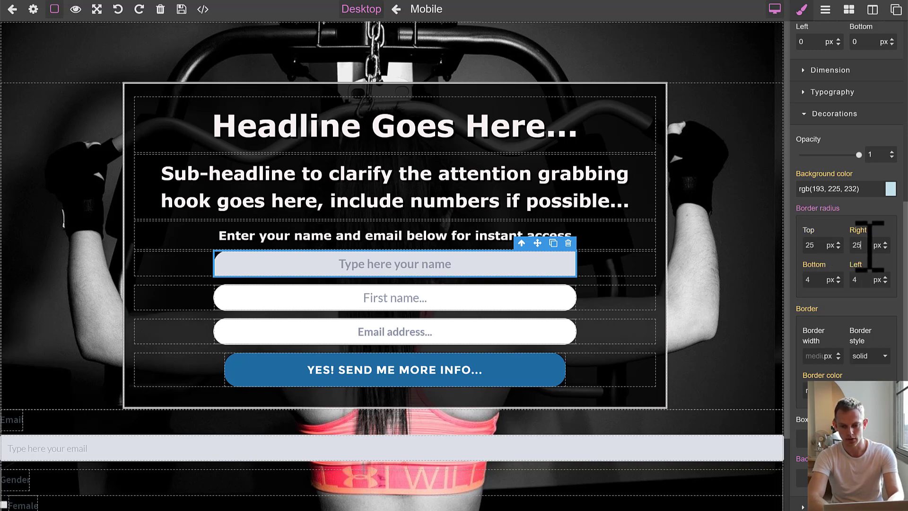
Step: Set the same name input's bottom and left border radius to 25 px
left_click(828, 280)
key("BackSpace")
type("25")
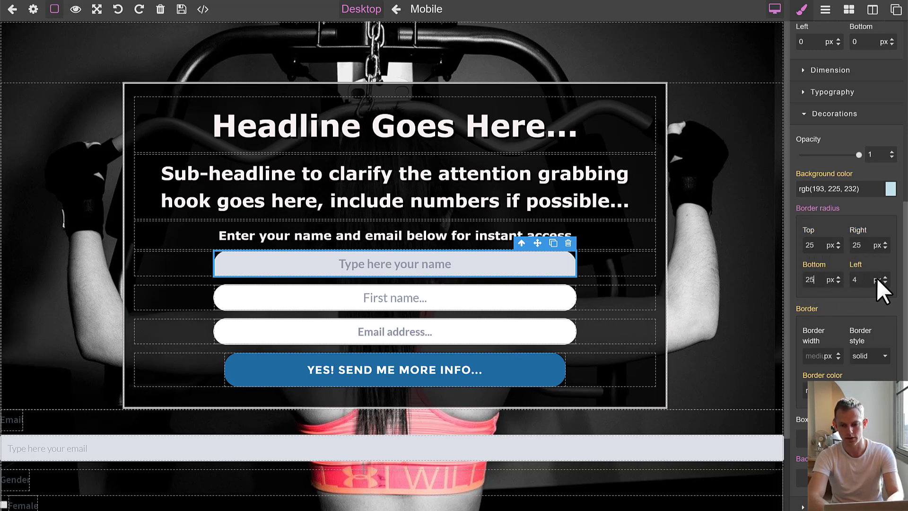
left_click(870, 280)
key("BackSpace")
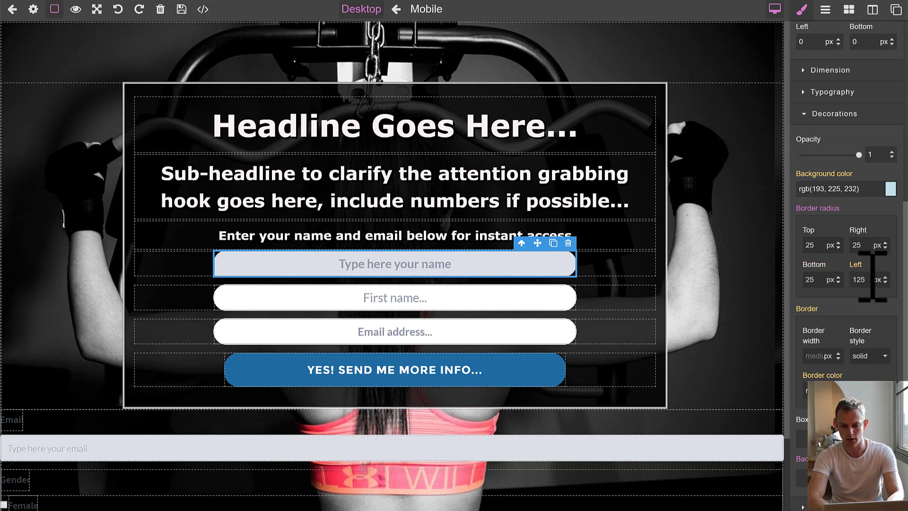
type("25")
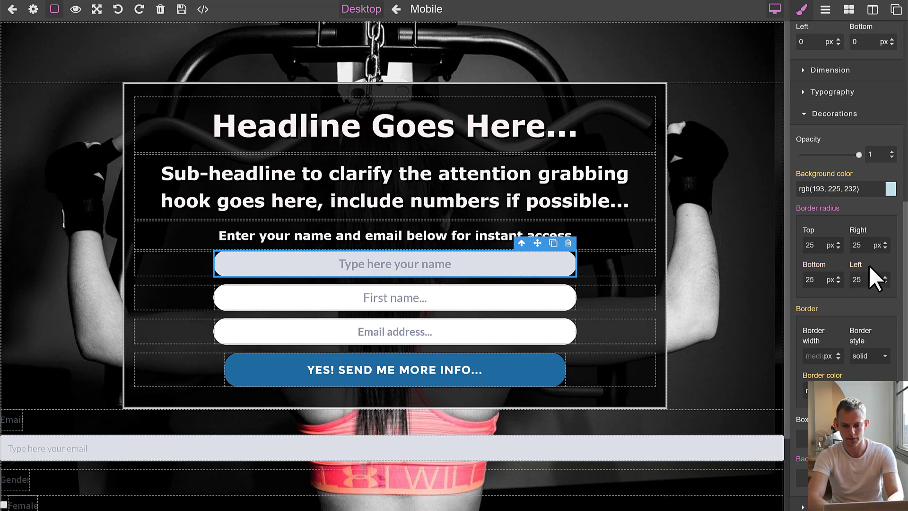
left_click(625, 290)
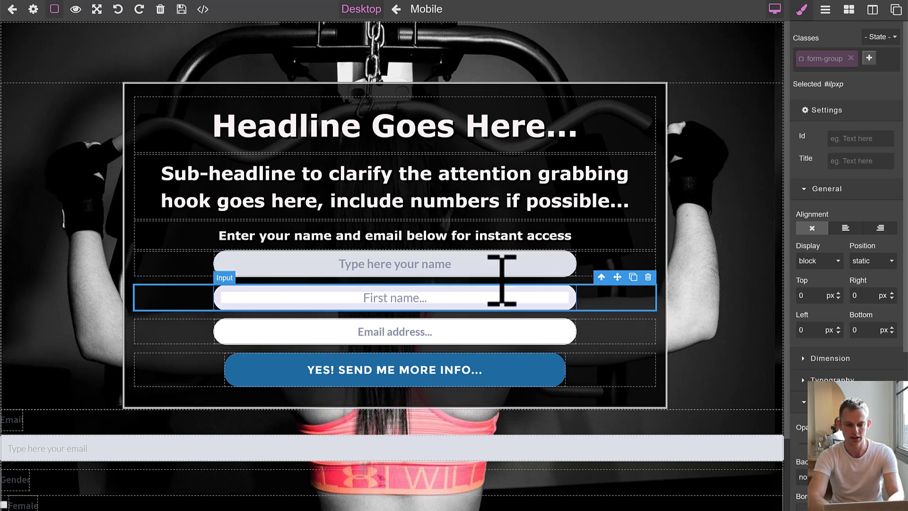
Step: Delete the "Type here your name" input and the leftover Send button box below the opt-in form
left_click(573, 263)
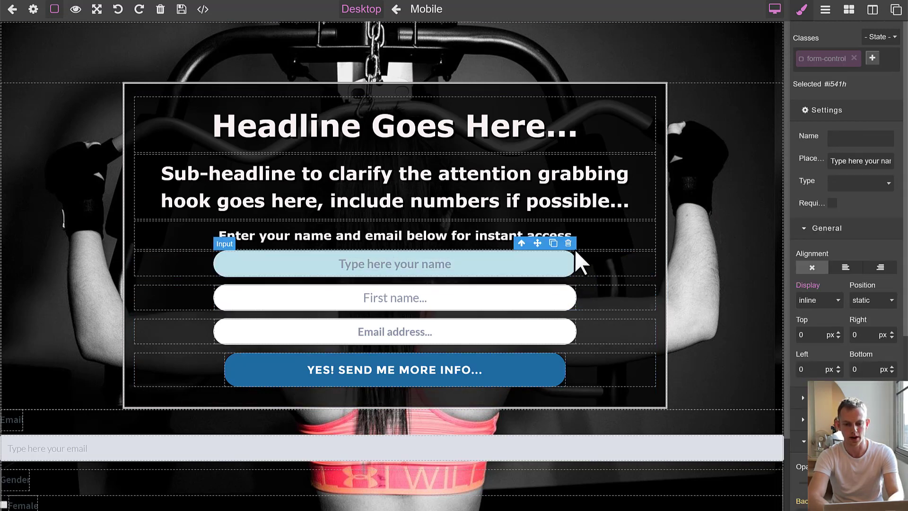
left_click(568, 244)
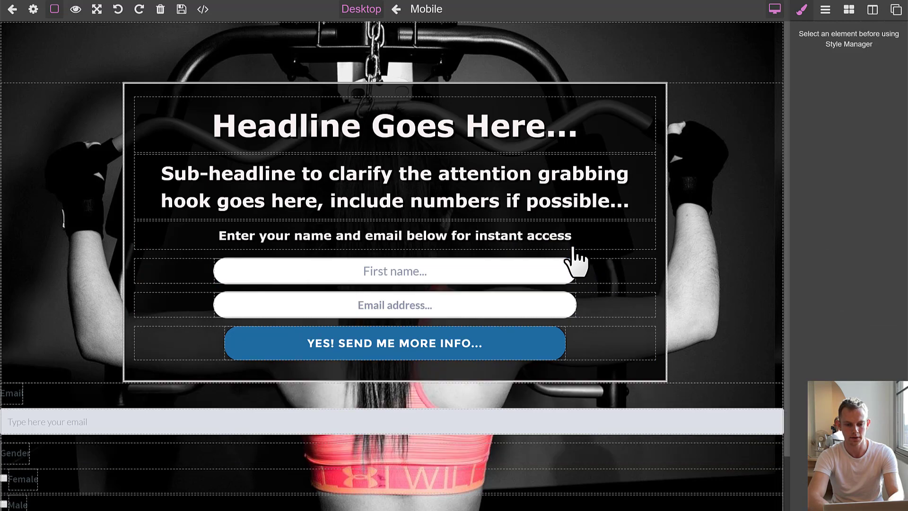
left_click(691, 244)
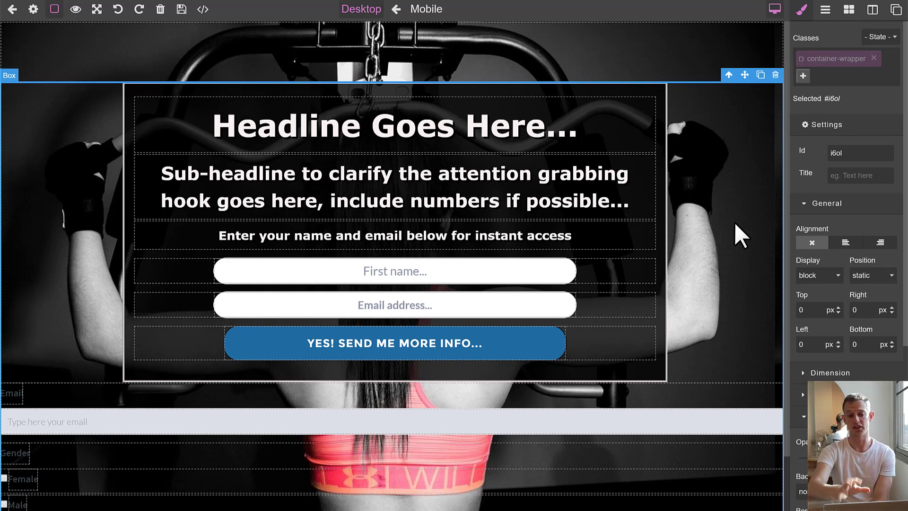
left_click(676, 59)
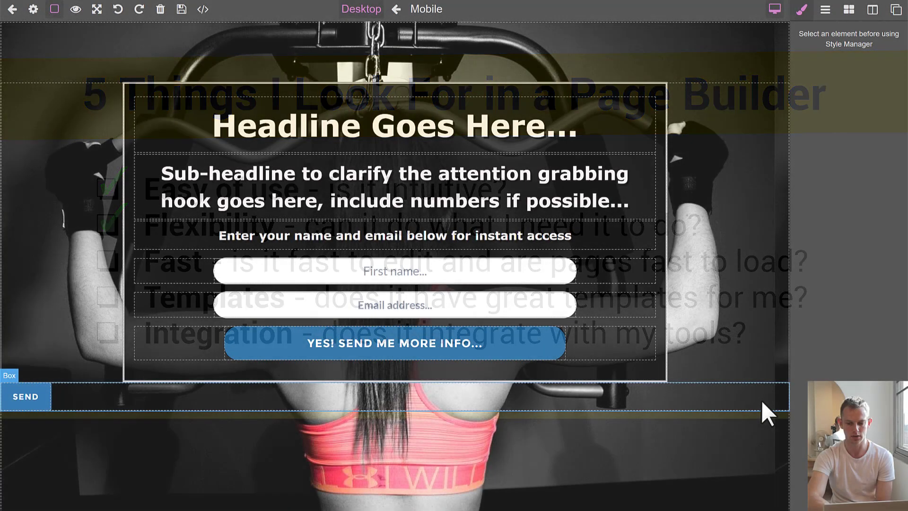
left_click(763, 397)
left_click(783, 379)
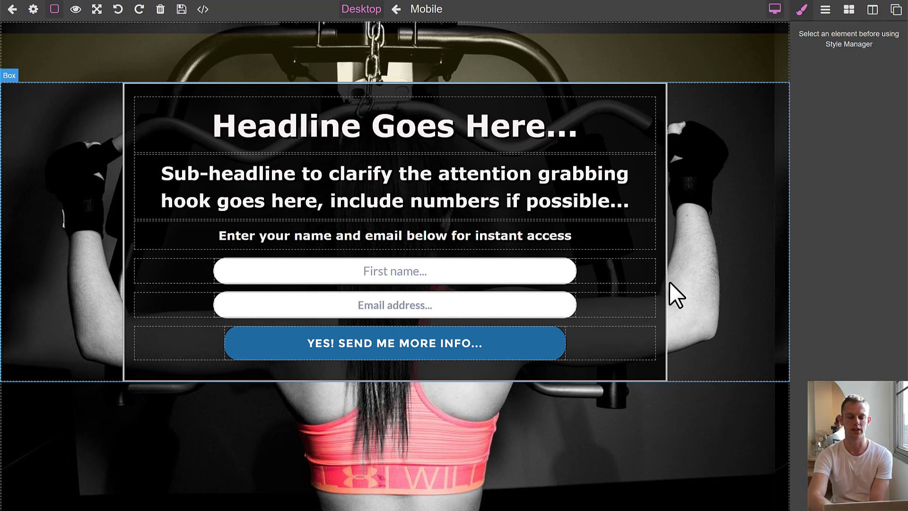
Step: Leave the page editor without saving the changes and return to the funnels overview
left_click(279, 46)
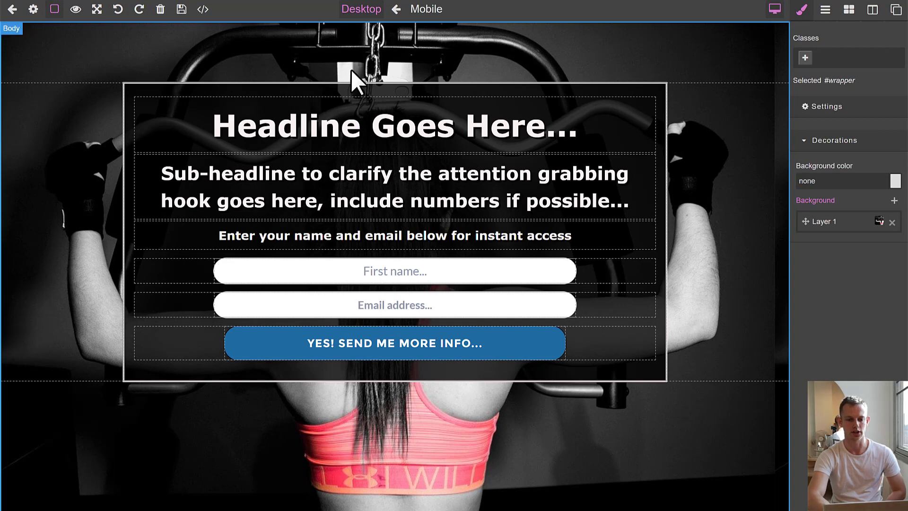
left_click(12, 9)
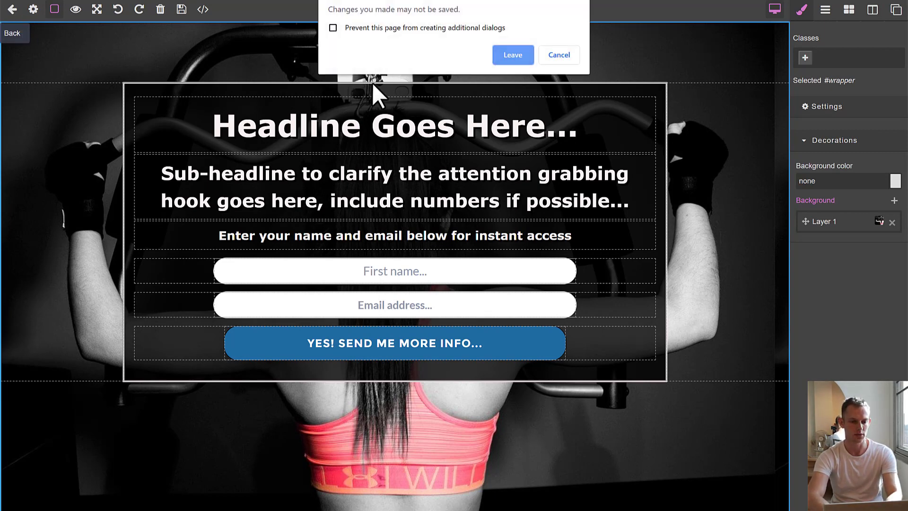
left_click(512, 55)
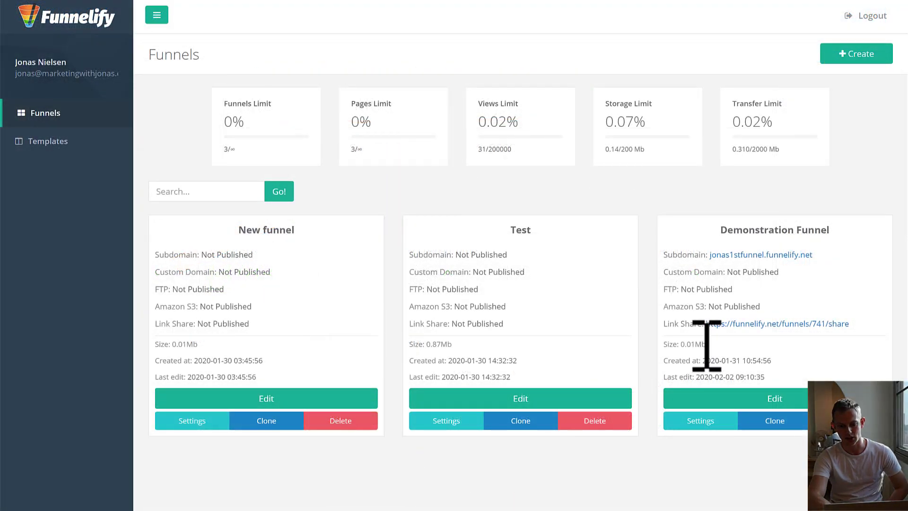
Step: Check the Demonstration Funnel's storage size in the funnels overview
left_click_drag(706, 345, 673, 348)
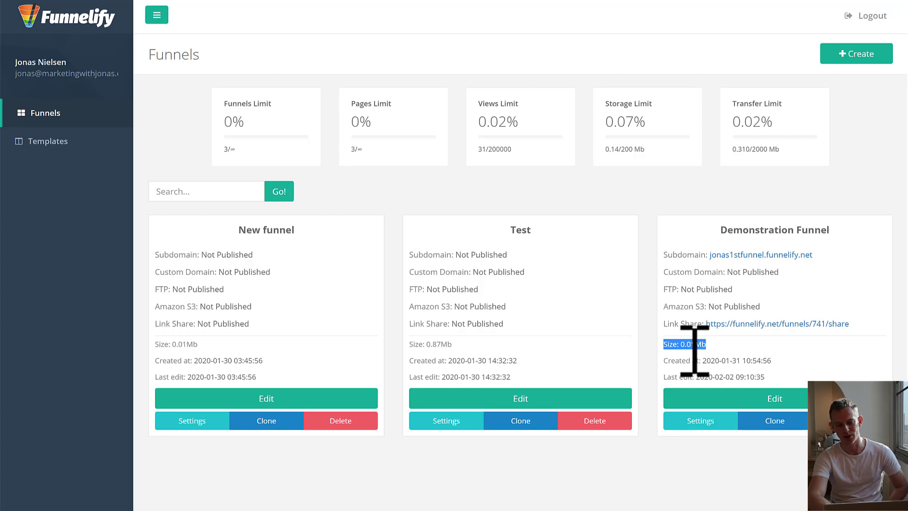
left_click(710, 348)
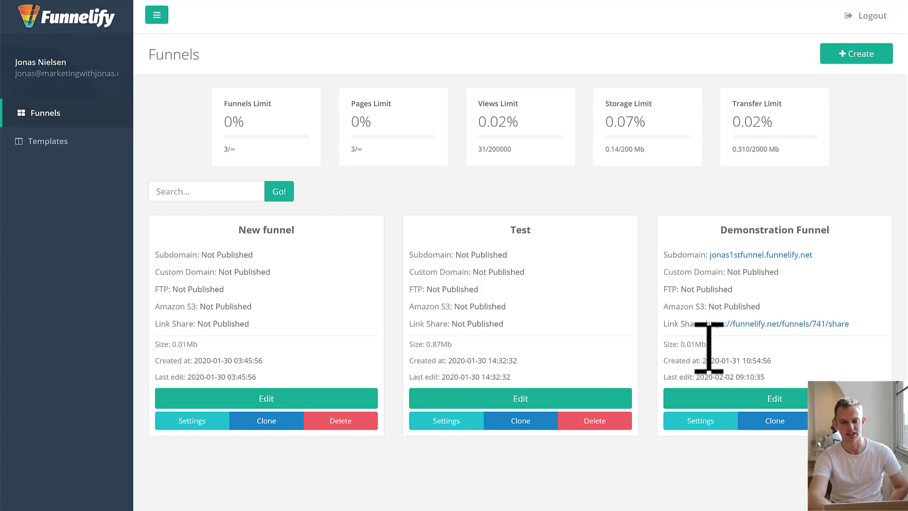
left_click_drag(707, 348, 692, 347)
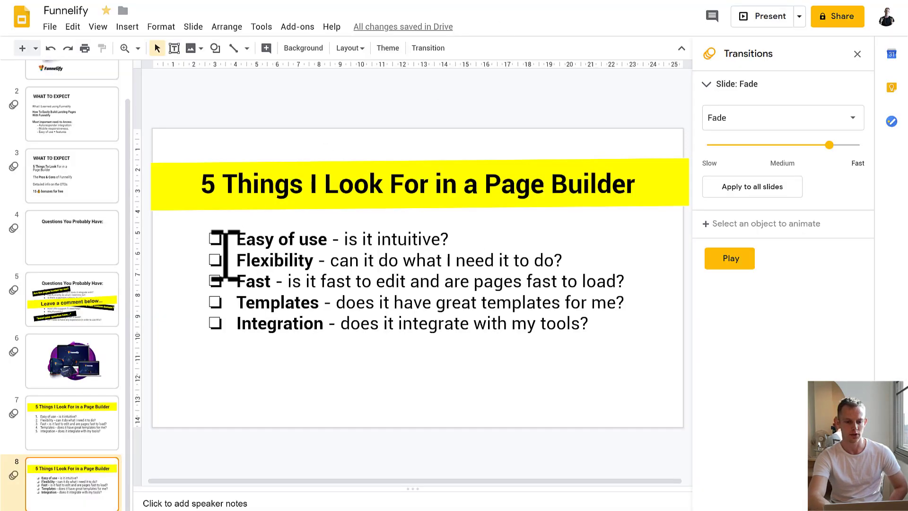
left_click(222, 295)
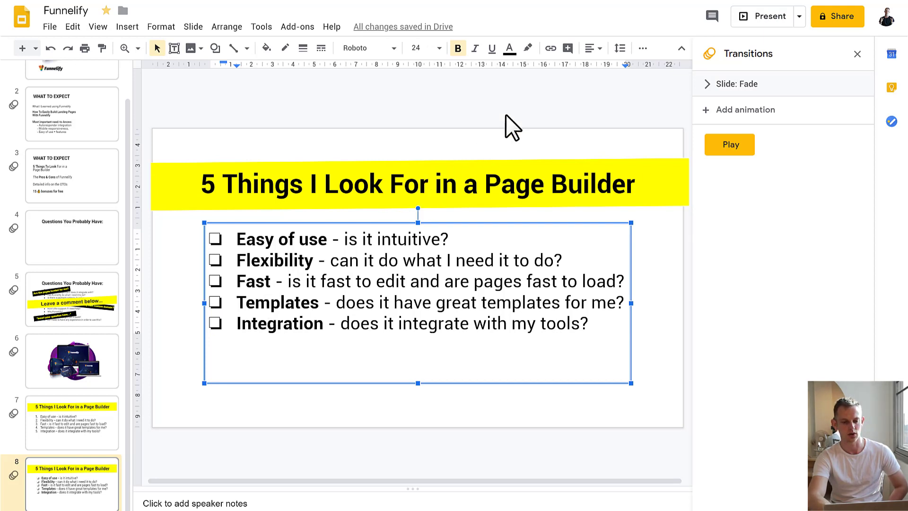
left_click(333, 329)
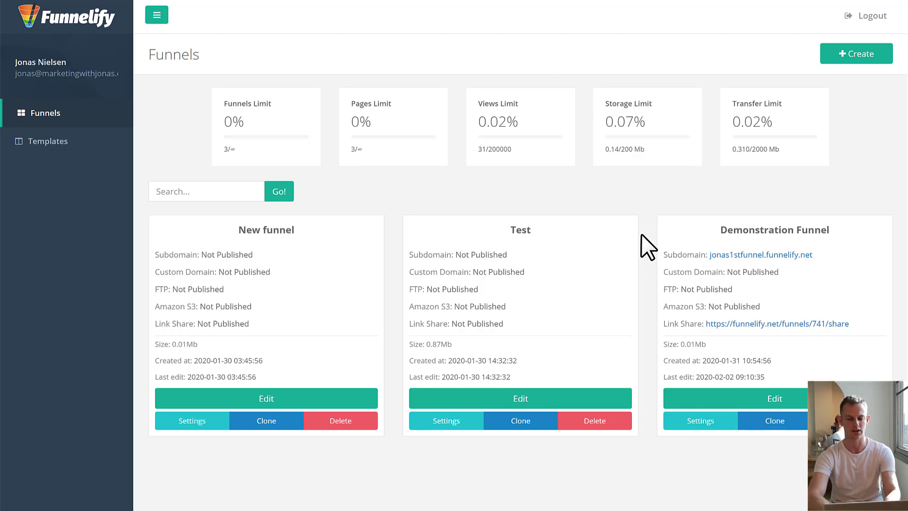
Step: Create a new funnel named "Testing templates"
left_click(859, 62)
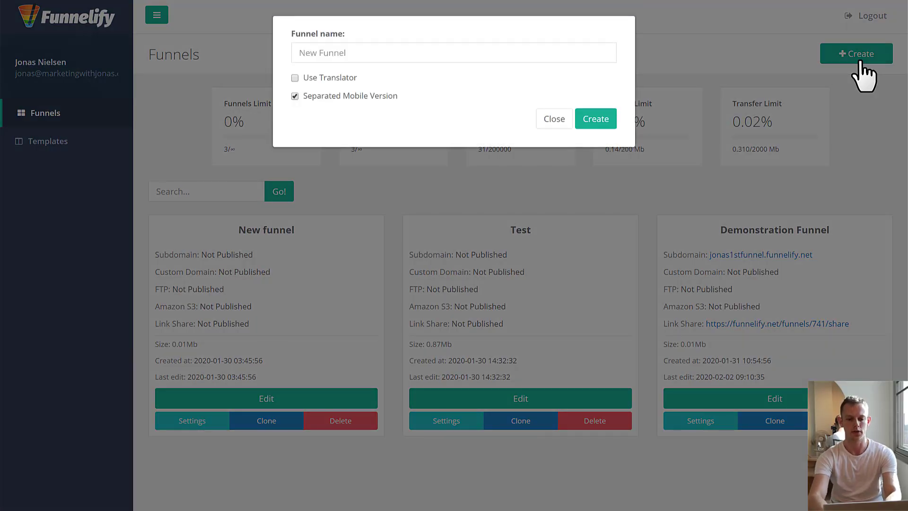
left_click(596, 52)
type("Testing ")
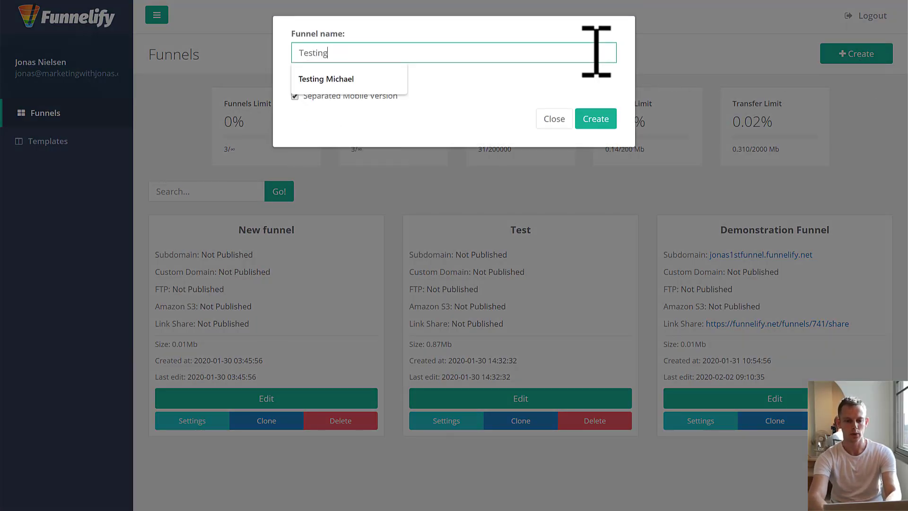
type("templates")
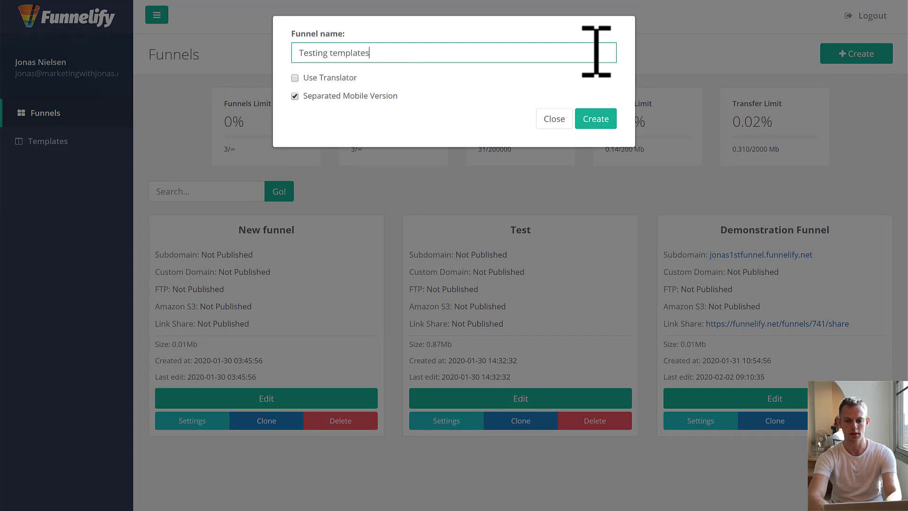
left_click(599, 121)
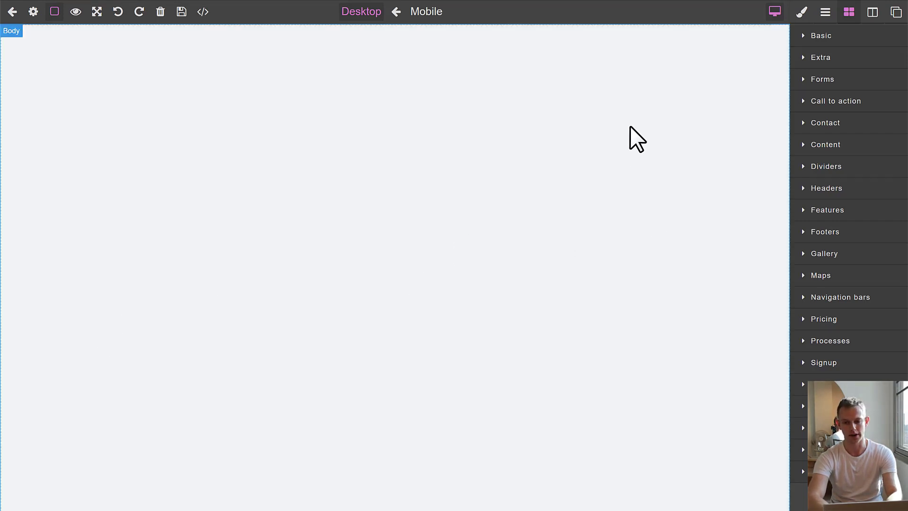
Step: Browse the Opt-in page templates and place the Ocean-breeze-opt-in template on the blank page
left_click(878, 12)
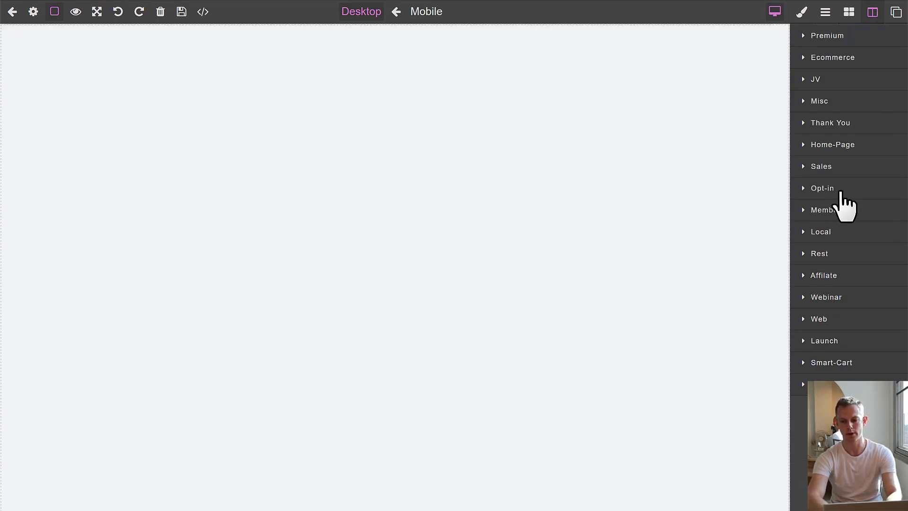
left_click(842, 191)
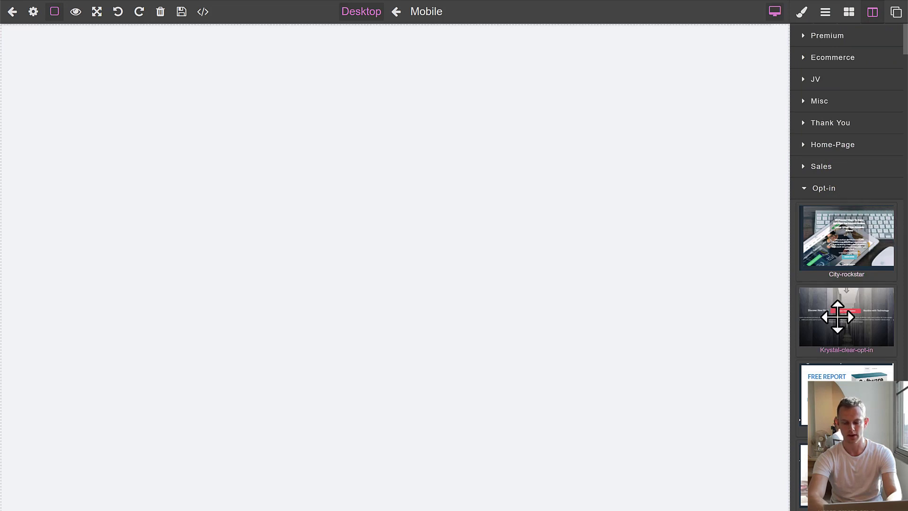
scroll(837, 317, "down", 5)
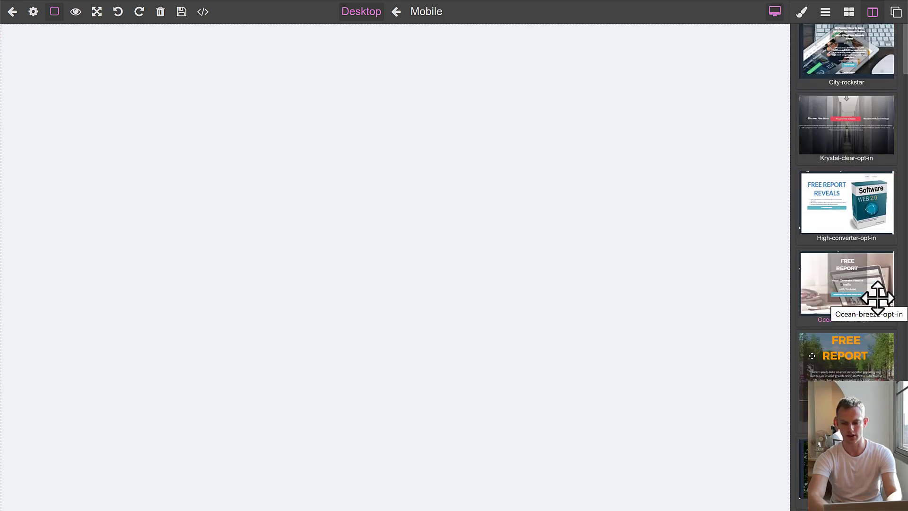
scroll(877, 298, "down", 8)
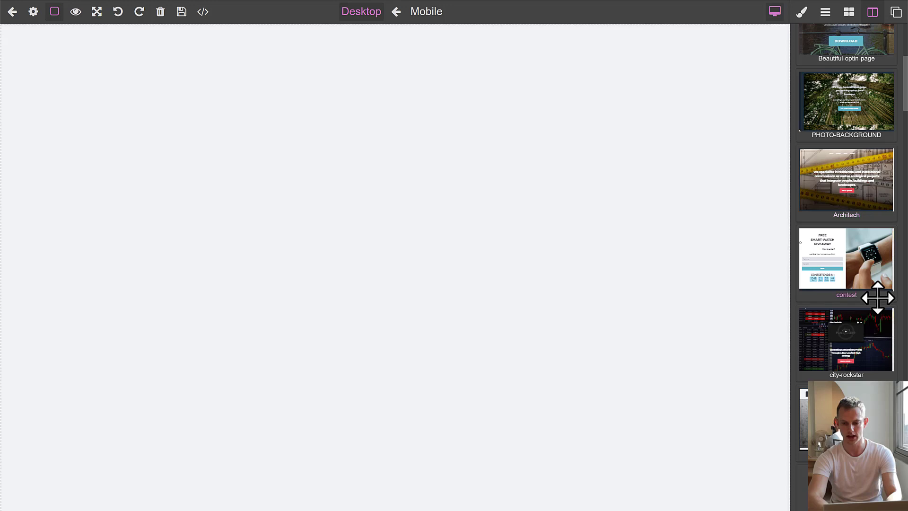
scroll(878, 298, "down", 5)
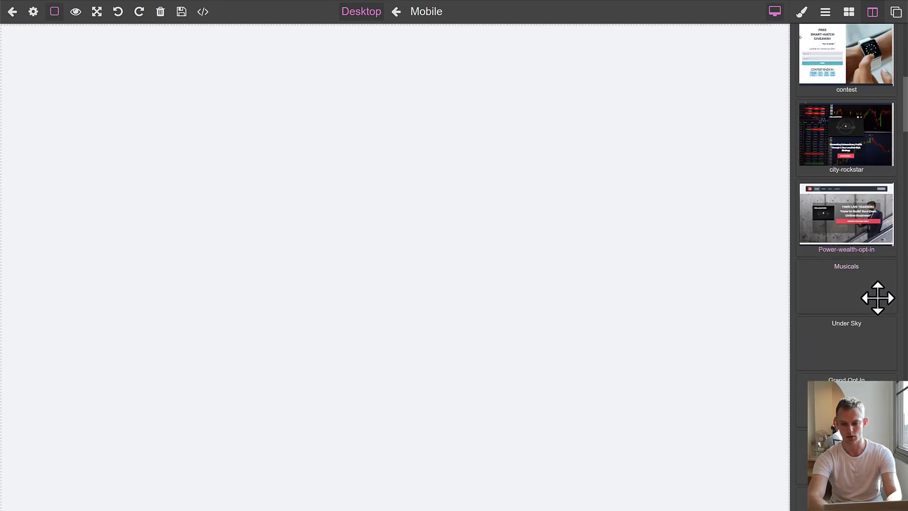
scroll(878, 298, "up", 13)
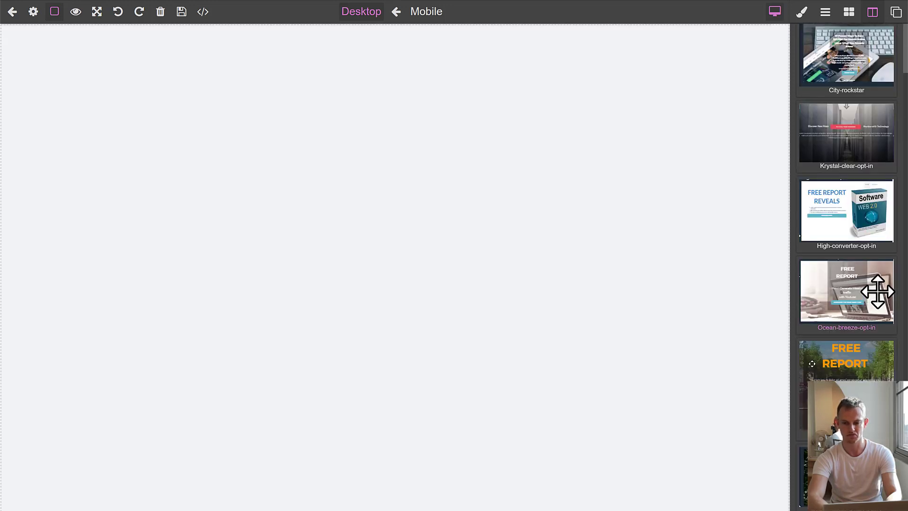
left_click_drag(878, 292, 525, 215)
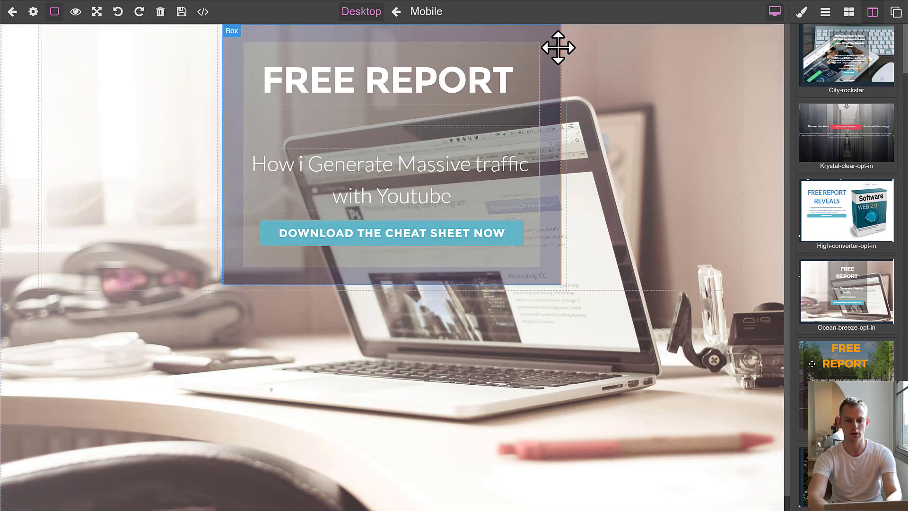
Step: Set the top margin of the semi-transparent box around the FREE REPORT text to 80 px
left_click(556, 43)
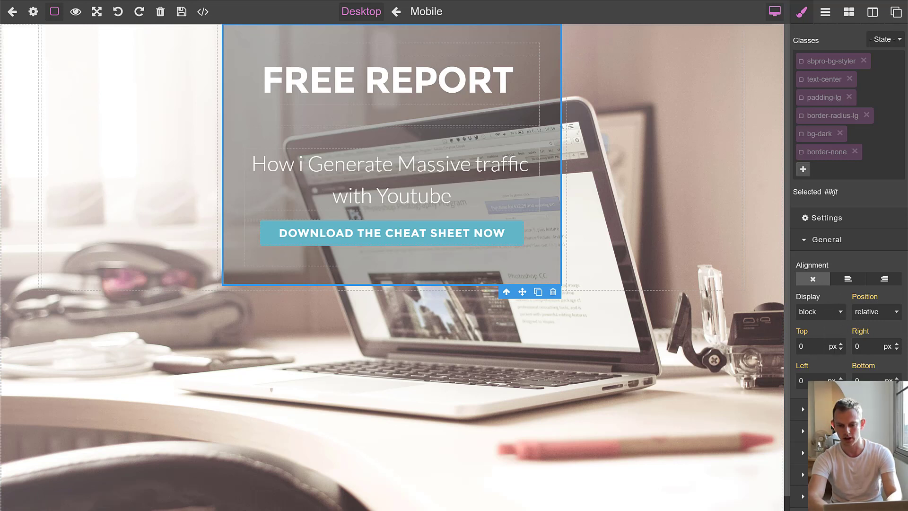
scroll(827, 307, "down", 5)
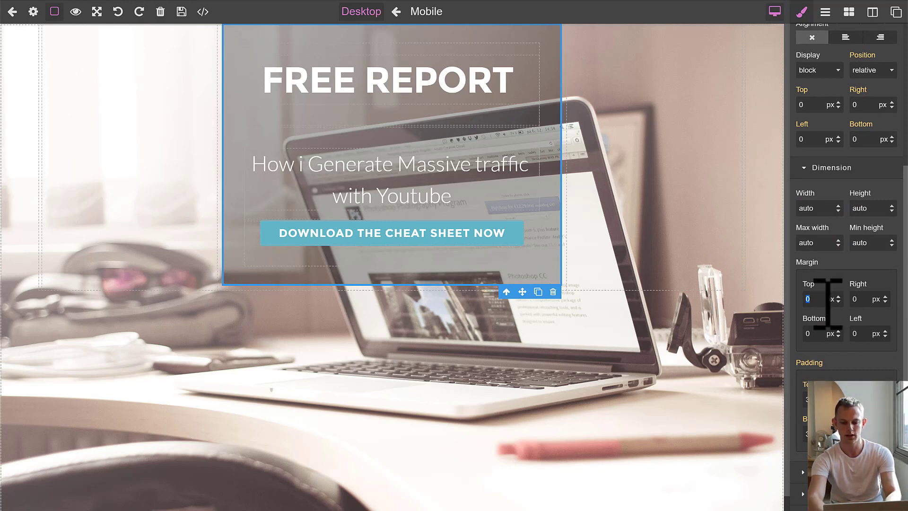
scroll(674, 270, "up", 1)
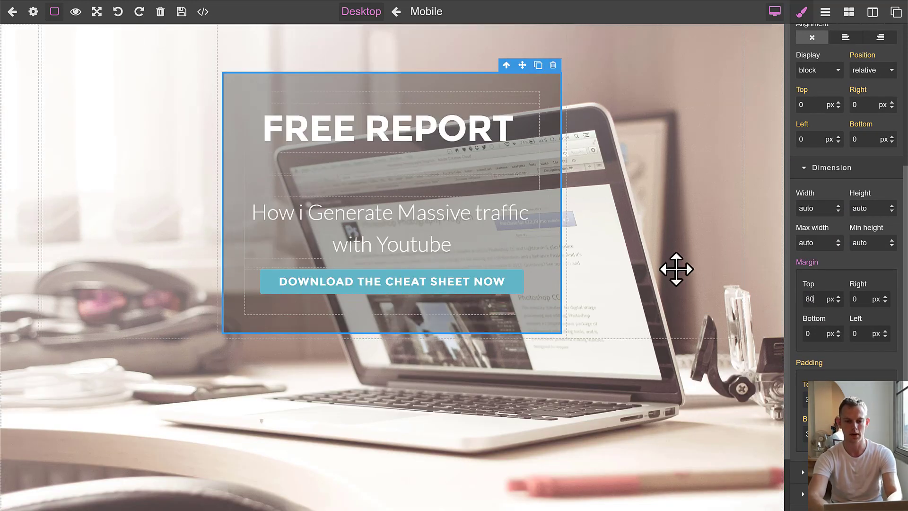
left_click(600, 176)
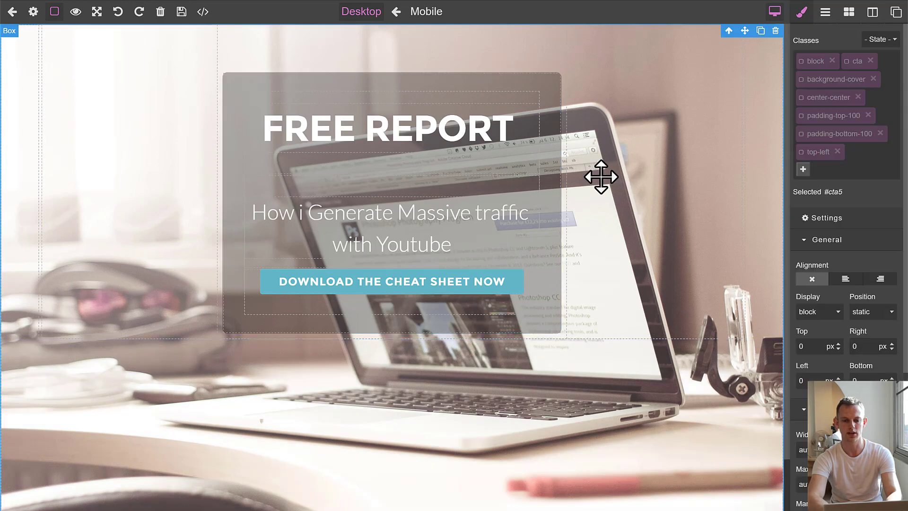
Step: Replace the subheadline under FREE REPORT with "How To Make Beautiful Landing Pages With A Simple Software"
left_click(399, 158)
left_click(369, 223)
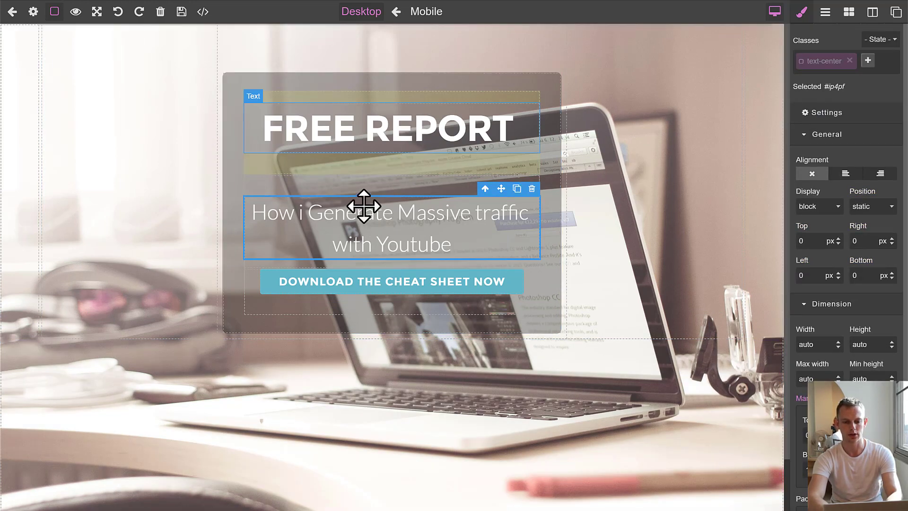
double_click(378, 218)
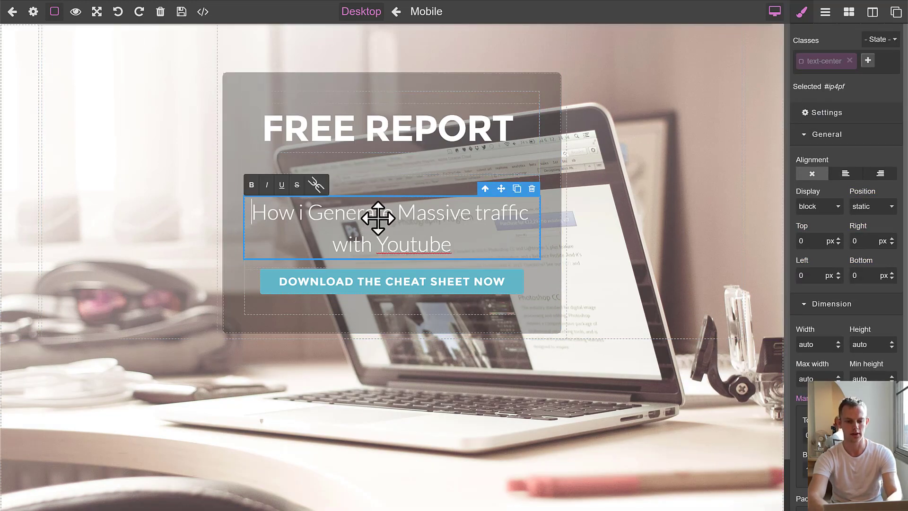
key("ctrl+a")
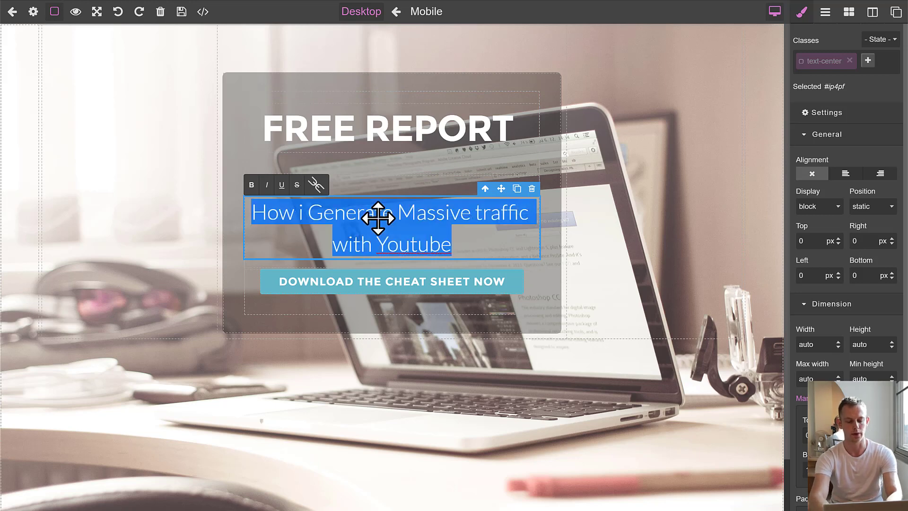
type("How To Make")
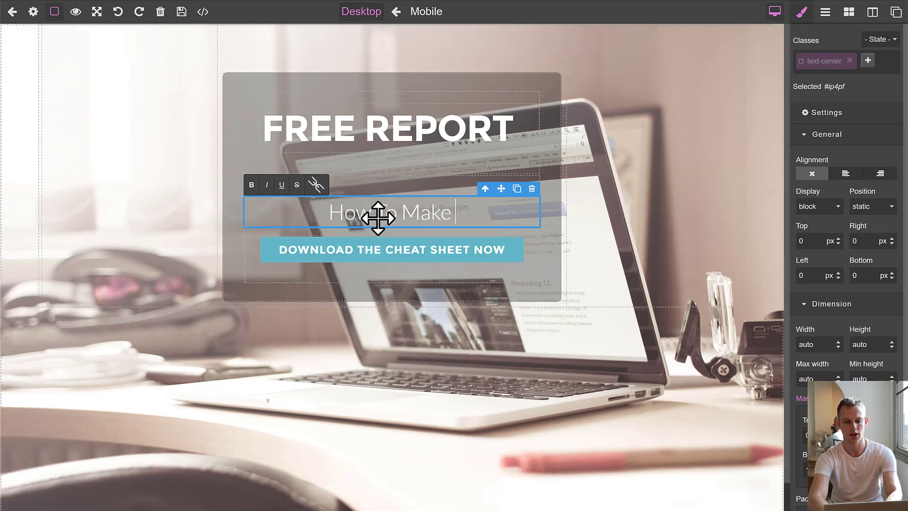
type(" Beautiful Landing Pag")
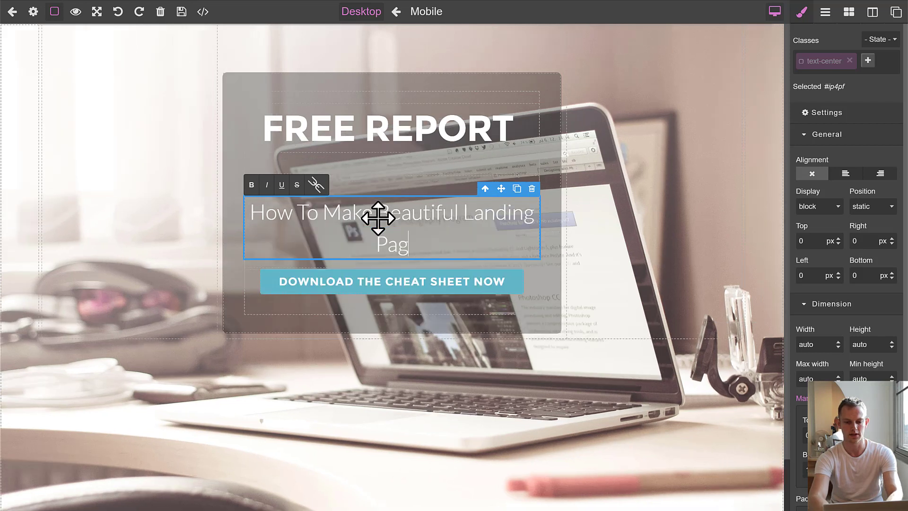
type("es With A T")
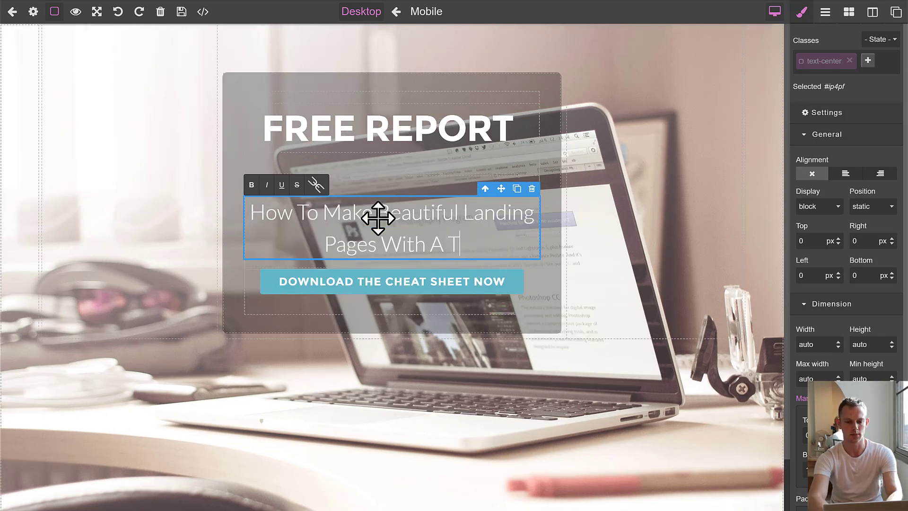
key("BackSpace")
type("Simle")
key("BackSpace")
key("BackSpace")
type("ple Sof")
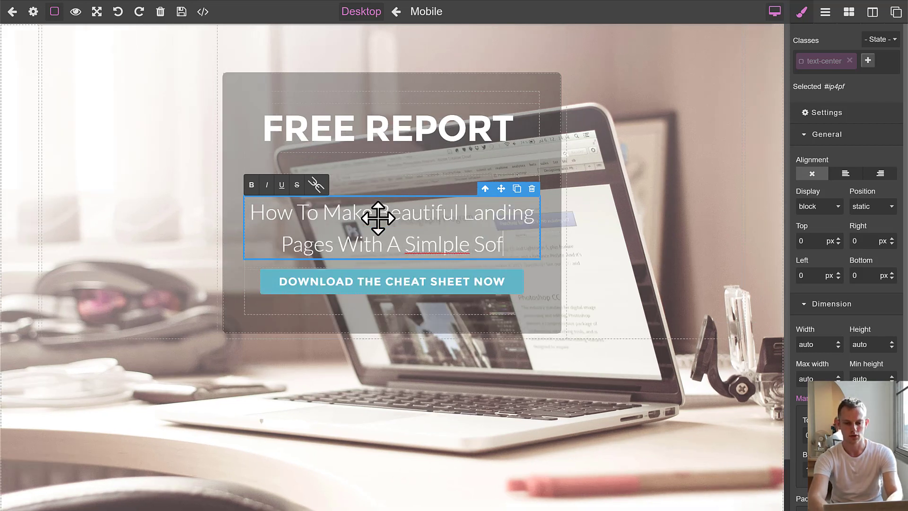
key("BackSpace")
key("BackSpace")
key("BackSpace")
key("BackSpace")
key("BackSpace")
key("BackSpace")
key("BackSpace")
key("BackSpace")
type("p")
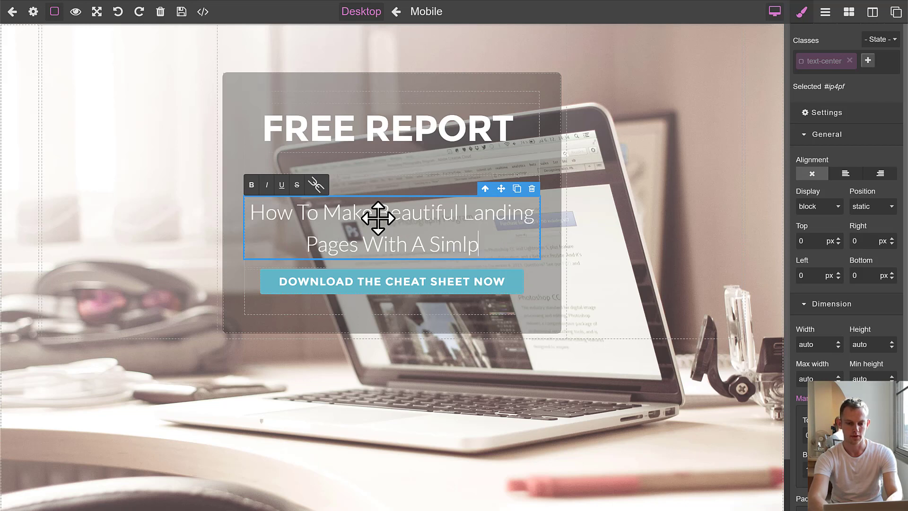
type("le Software")
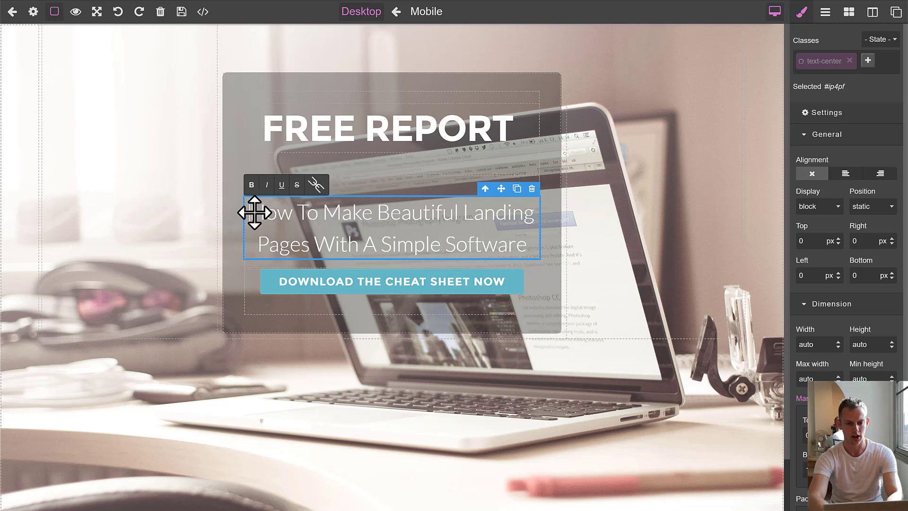
Step: Make the entire subheadline text bold
left_click_drag(255, 212, 501, 196)
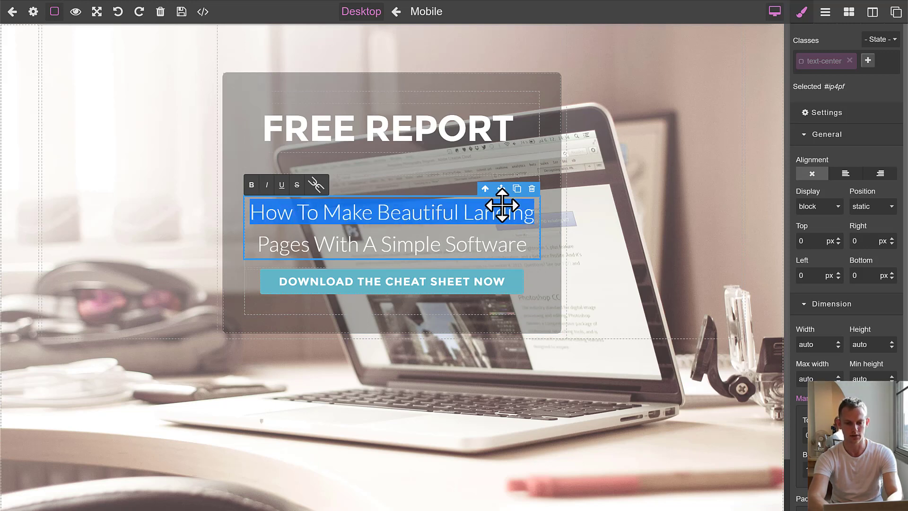
left_click(251, 184)
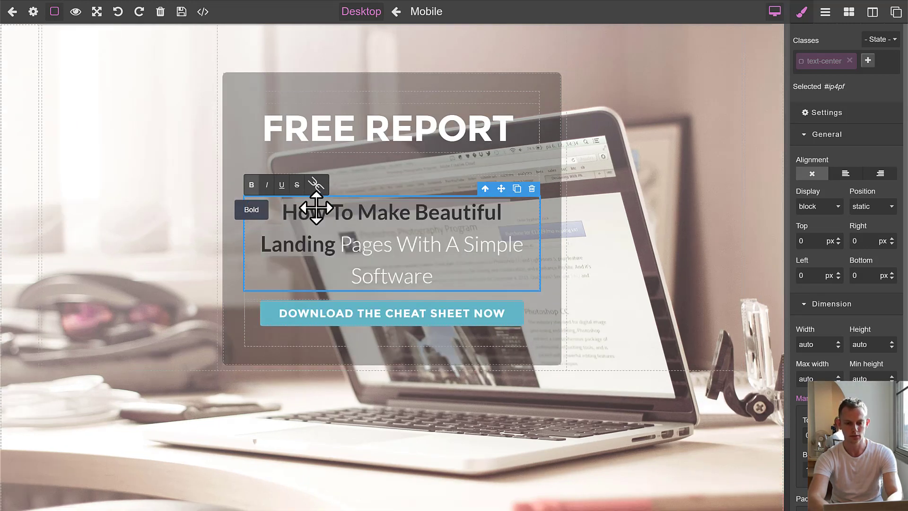
triple_click(409, 240)
left_click(251, 185)
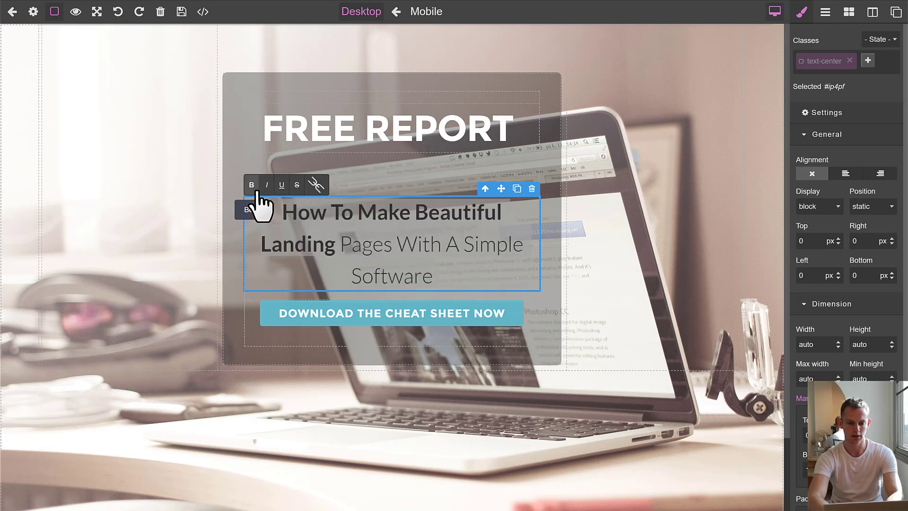
left_click(653, 223)
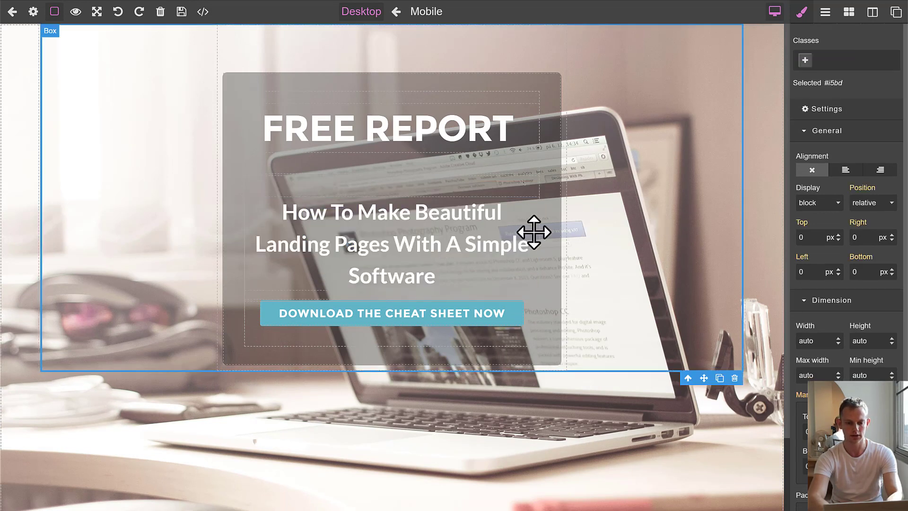
Step: Reduce the subheadline's font size so that its text fits on two lines
left_click(452, 228)
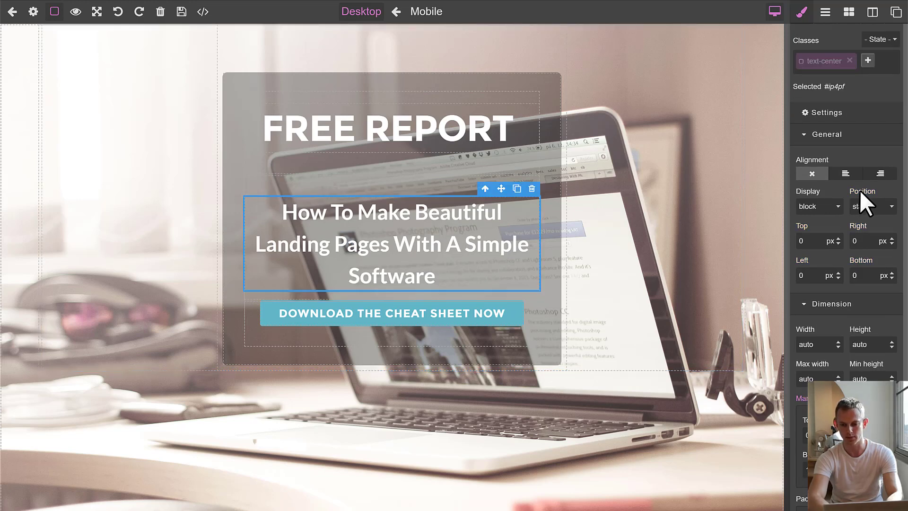
left_click(827, 134)
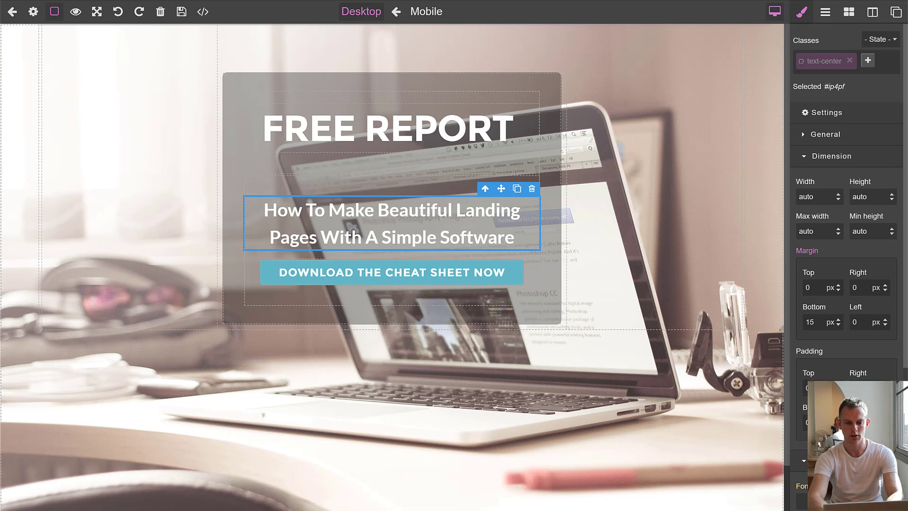
left_click(719, 137)
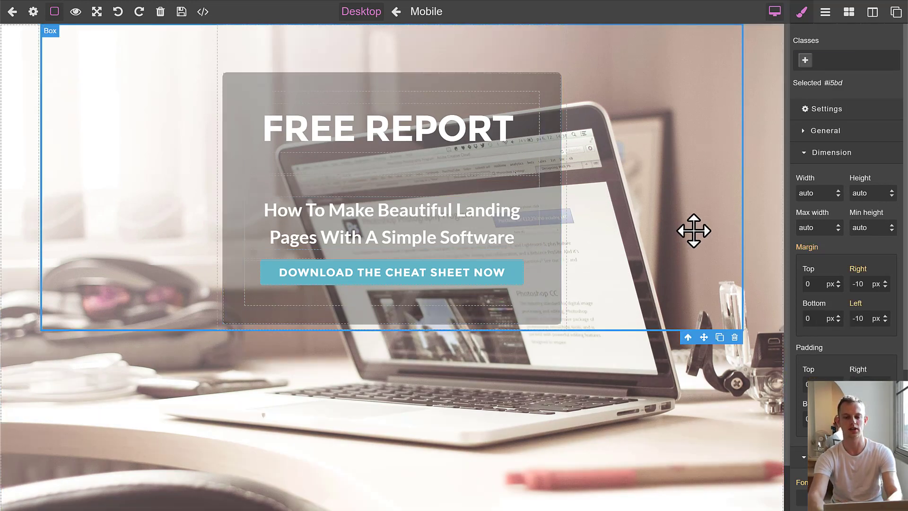
Step: Change the download button's text to "SEND ME THE INFO"
left_click(434, 277)
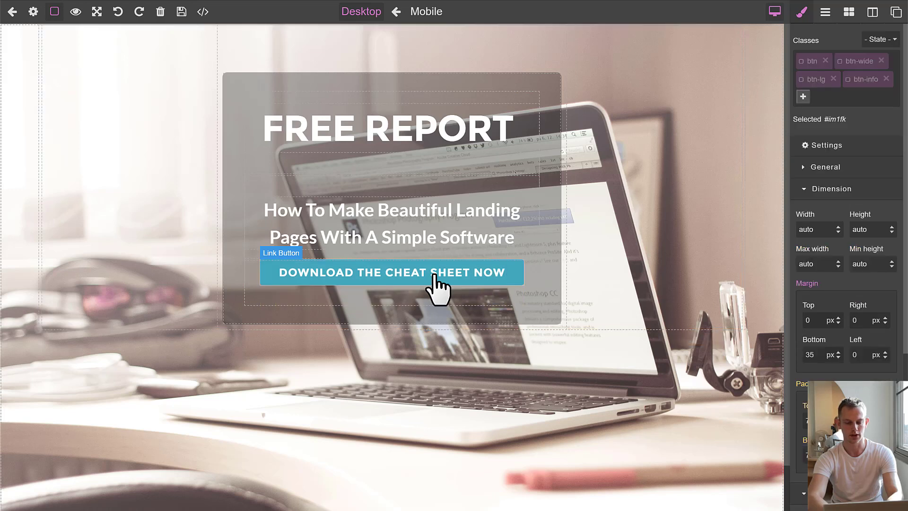
double_click(356, 273)
double_click(360, 274)
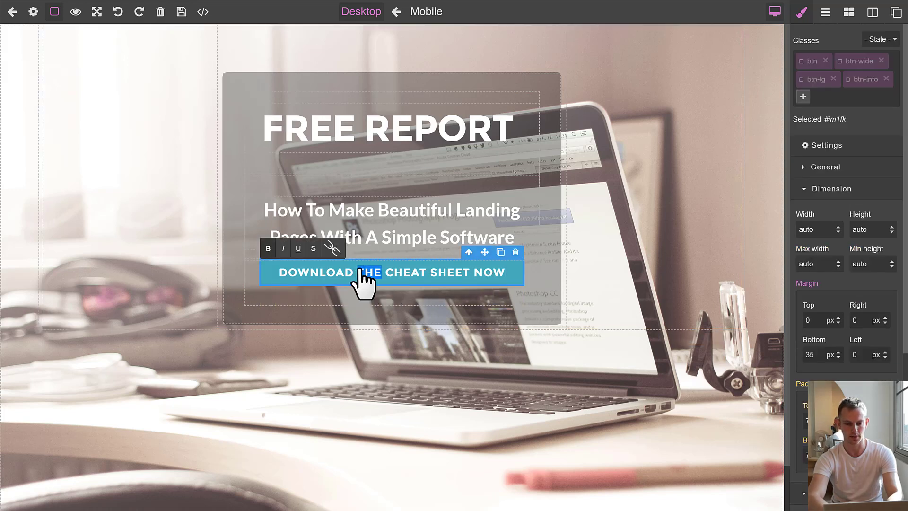
key("ctrl+a")
type("SEND ME TH")
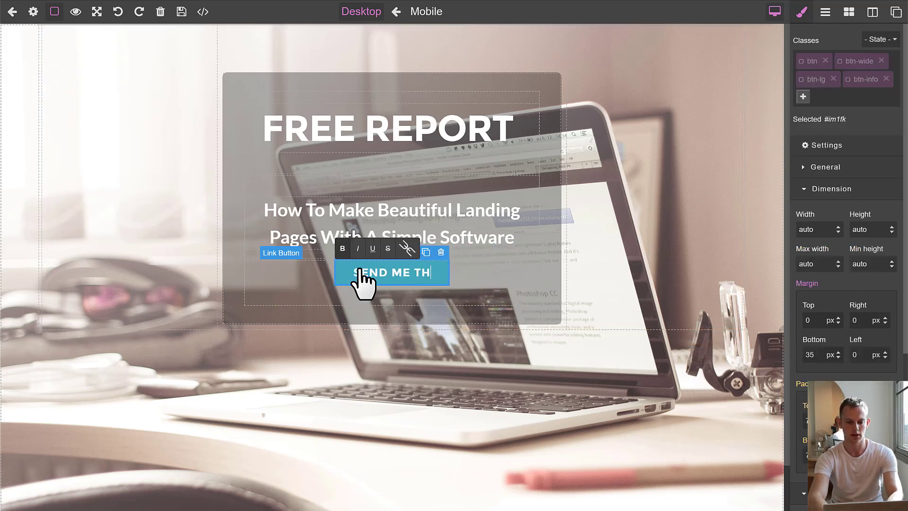
type("E INFO")
left_click(660, 218)
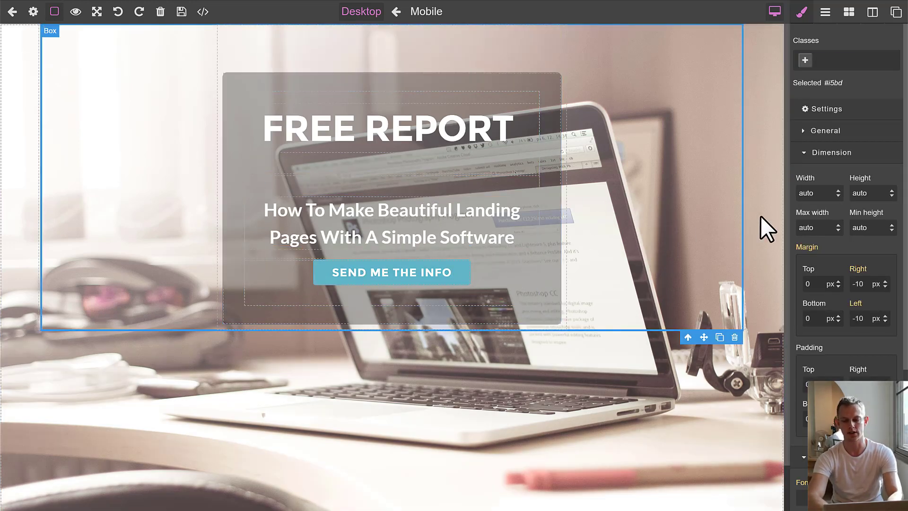
Step: Switch to the mobile version of the page, copy the desktop design into it and look over the result
left_click(873, 13)
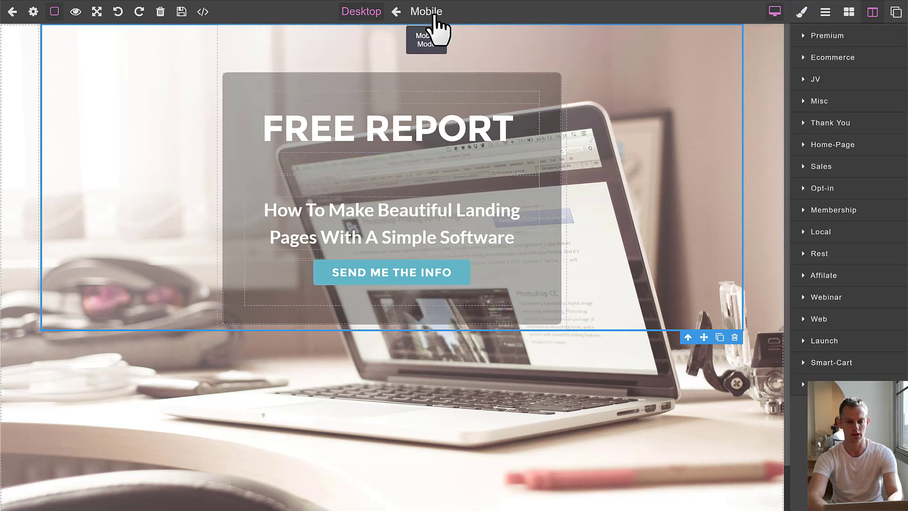
left_click(427, 12)
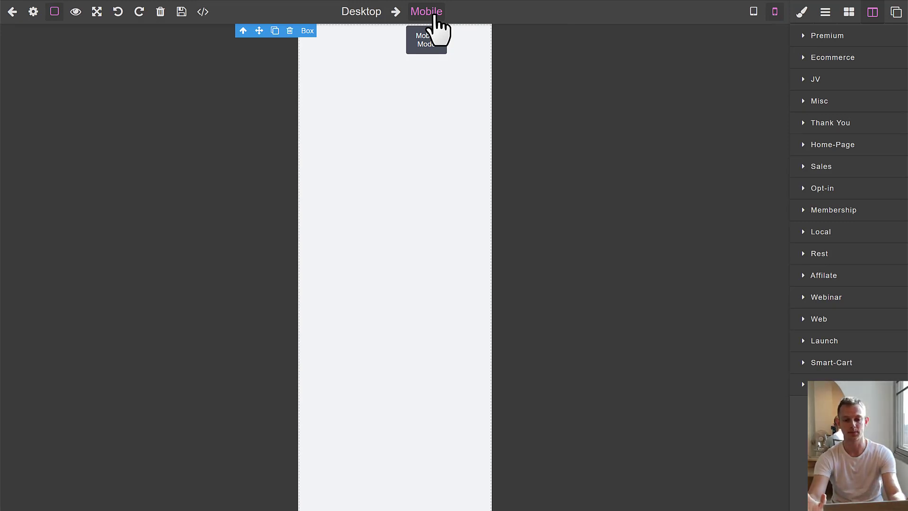
left_click(391, 50)
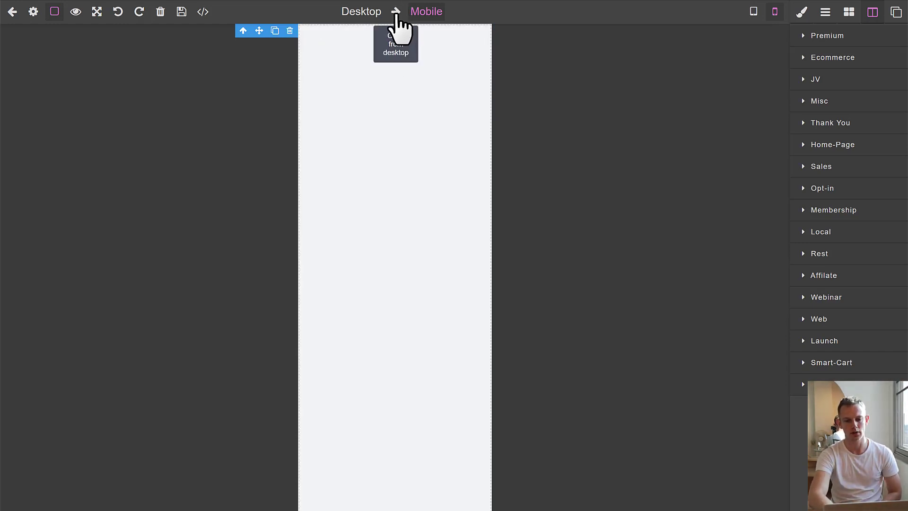
left_click(397, 12)
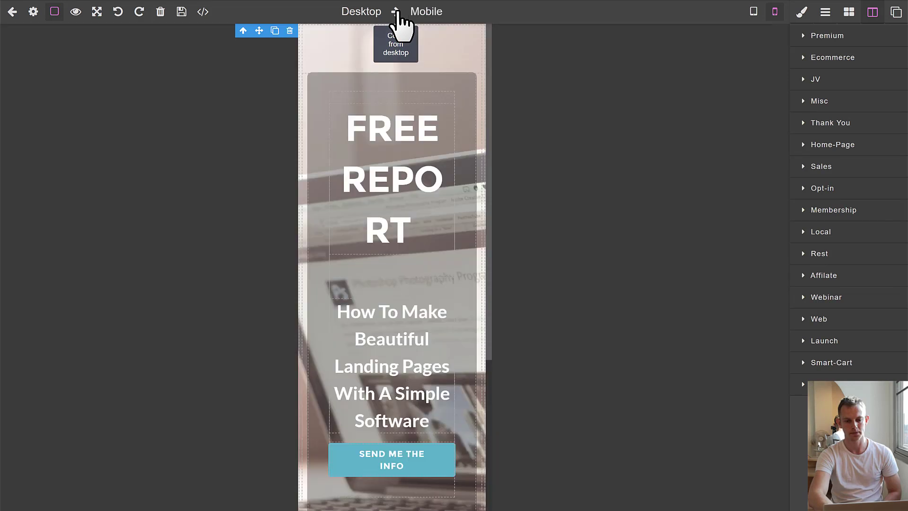
scroll(458, 344, "down", 6)
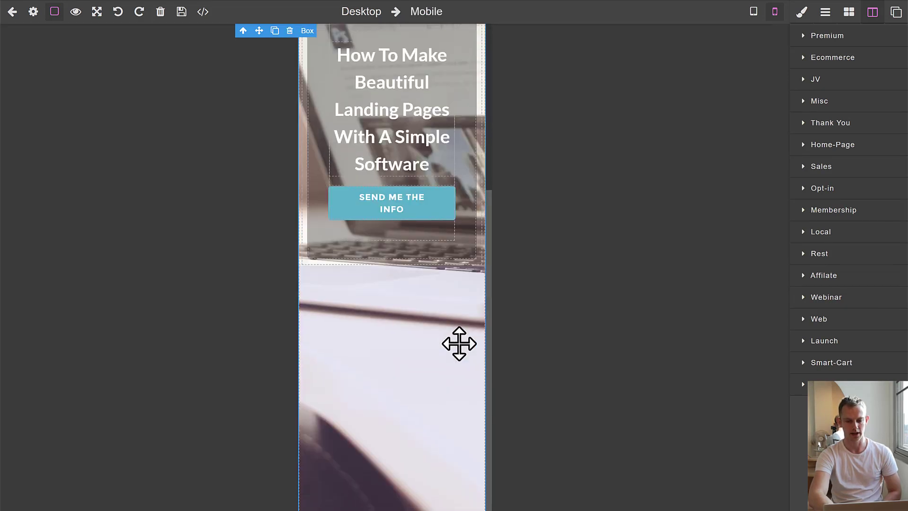
scroll(459, 344, "up", 6)
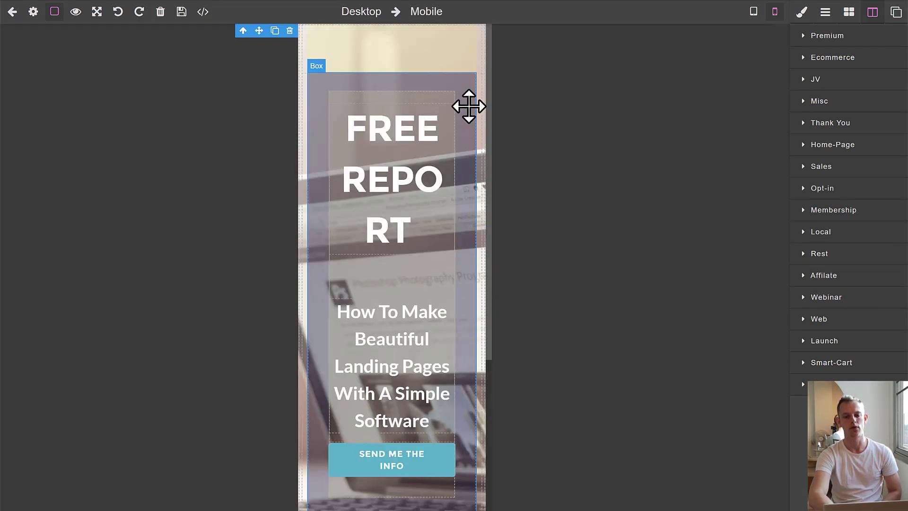
Step: Set the font size of the FREE REPORT headline in the mobile version to 40 px
left_click(480, 61)
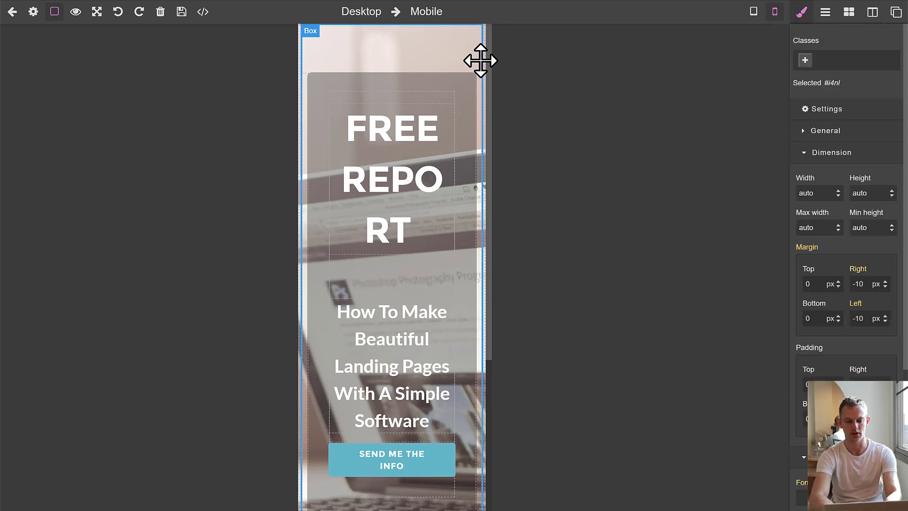
left_click(402, 141)
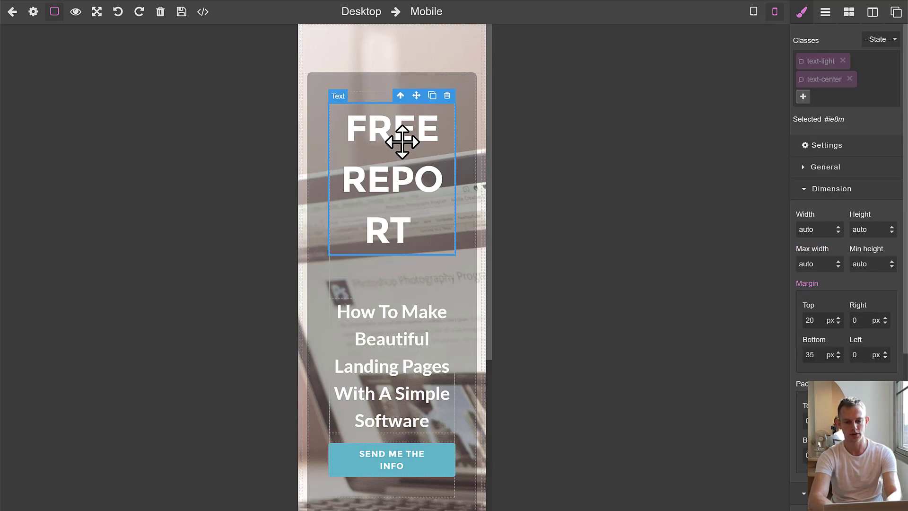
double_click(402, 141)
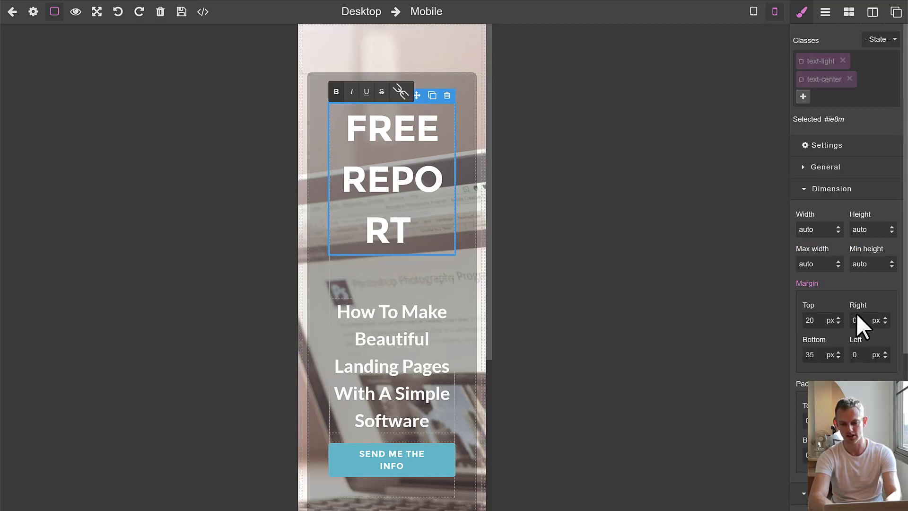
left_click(836, 189)
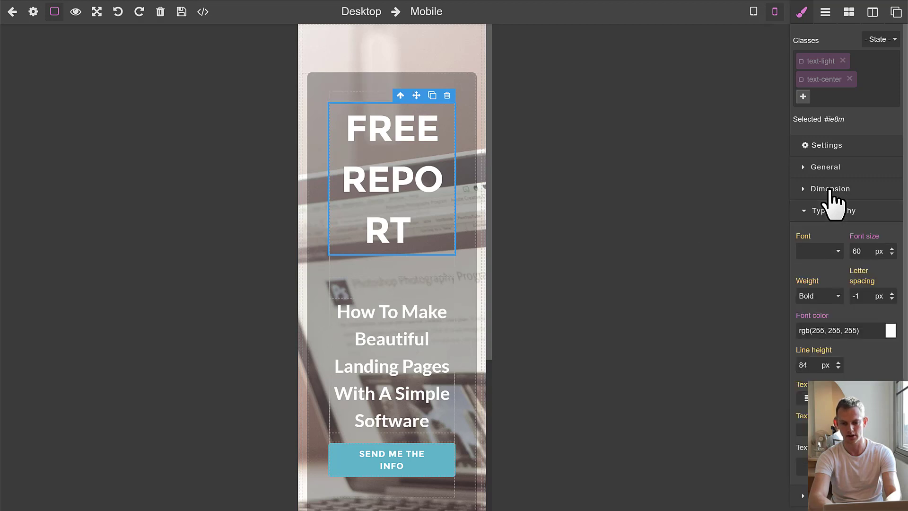
double_click(875, 253)
type("40")
key("Return")
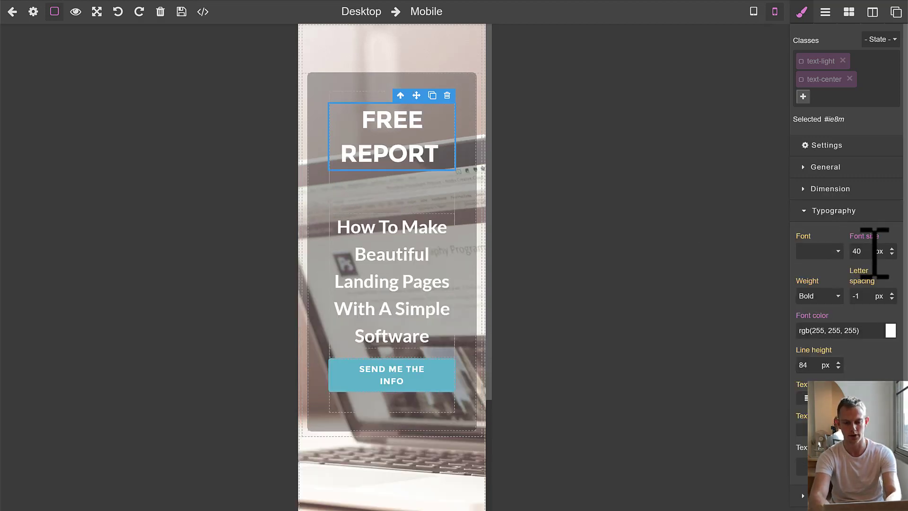
Step: Reduce the top margin of the dark content box in the mobile version so that the box sits higher
left_click(375, 227)
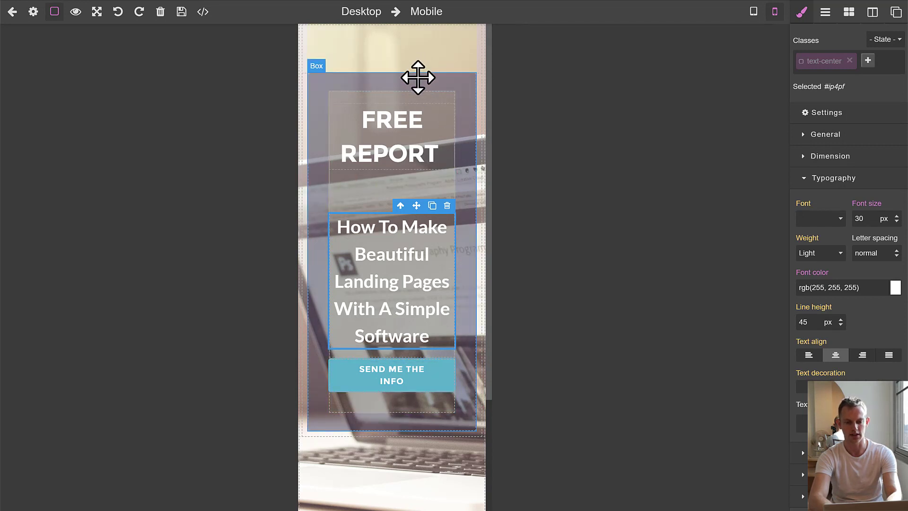
left_click(416, 78)
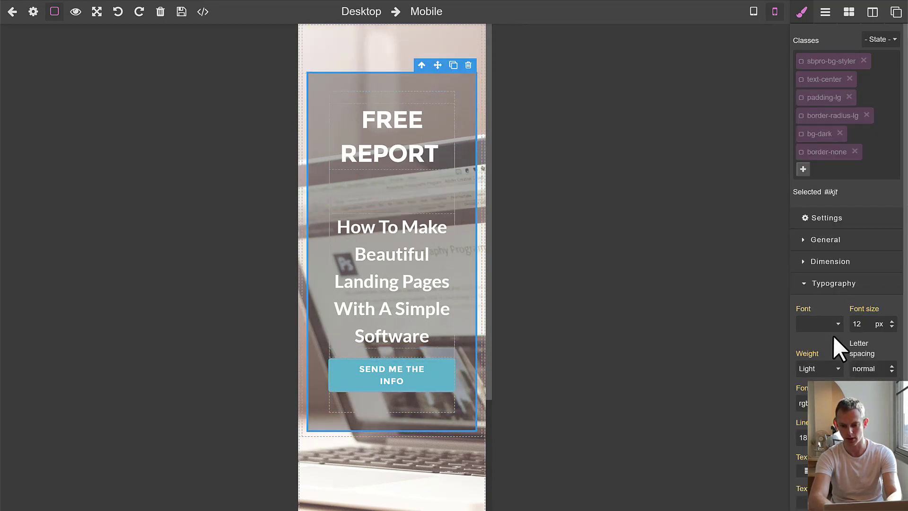
left_click(832, 263)
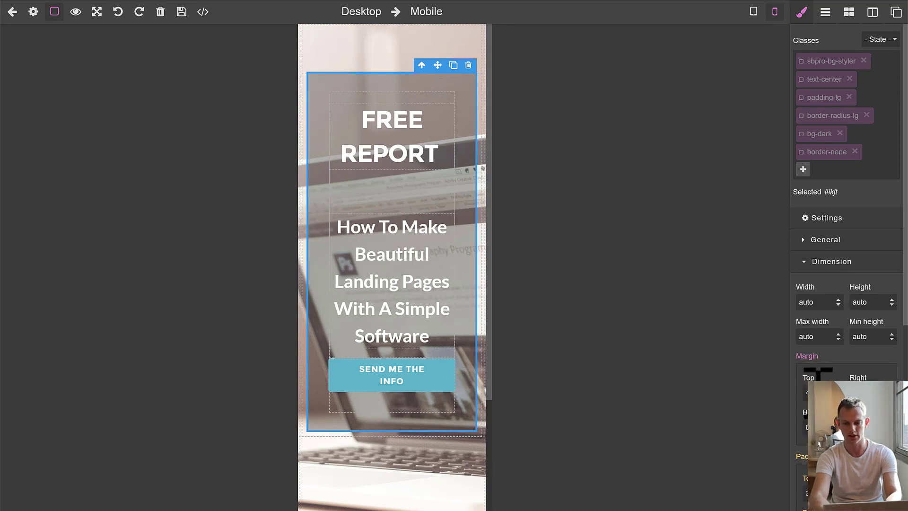
key("Return")
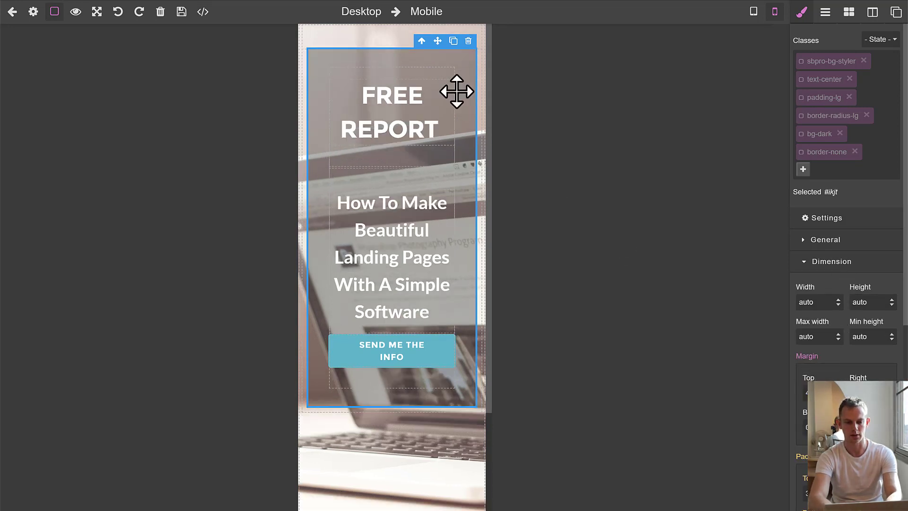
Step: Return to the desktop version and publish the page to the subdomain "testfunnelforyt"
left_click(368, 15)
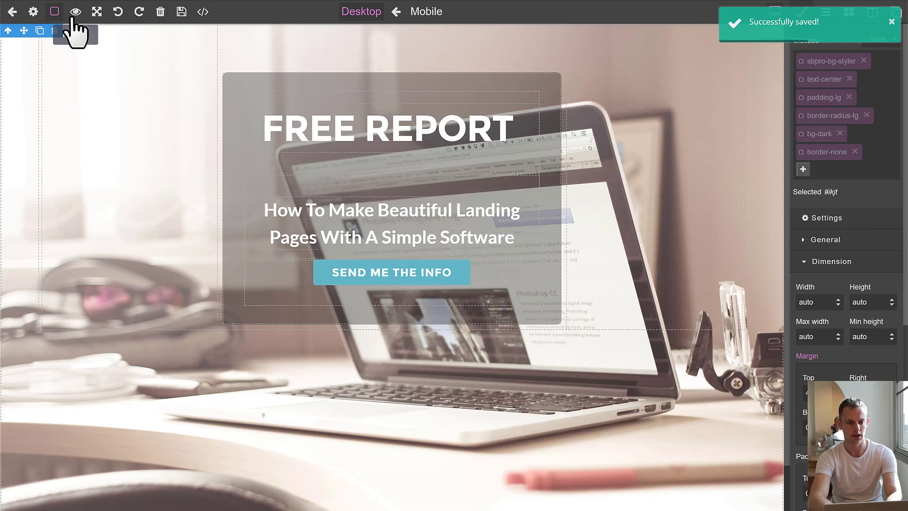
left_click(33, 14)
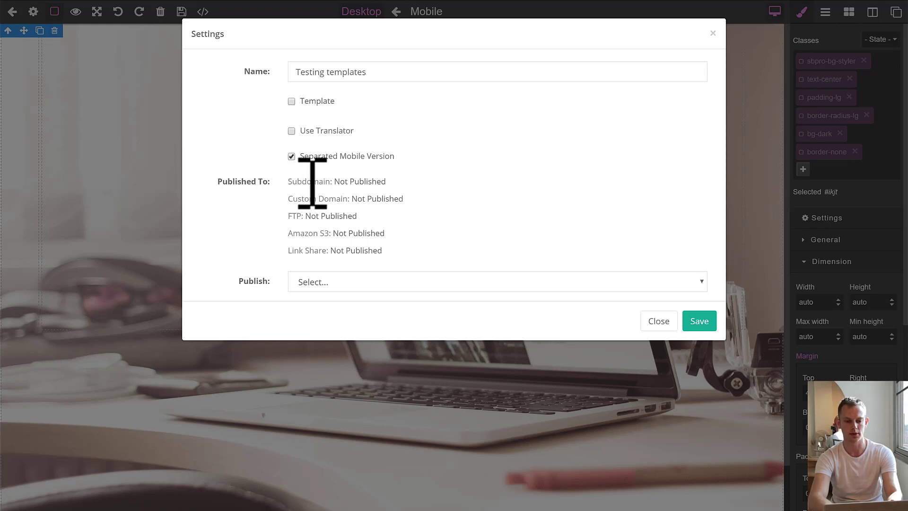
left_click(312, 284)
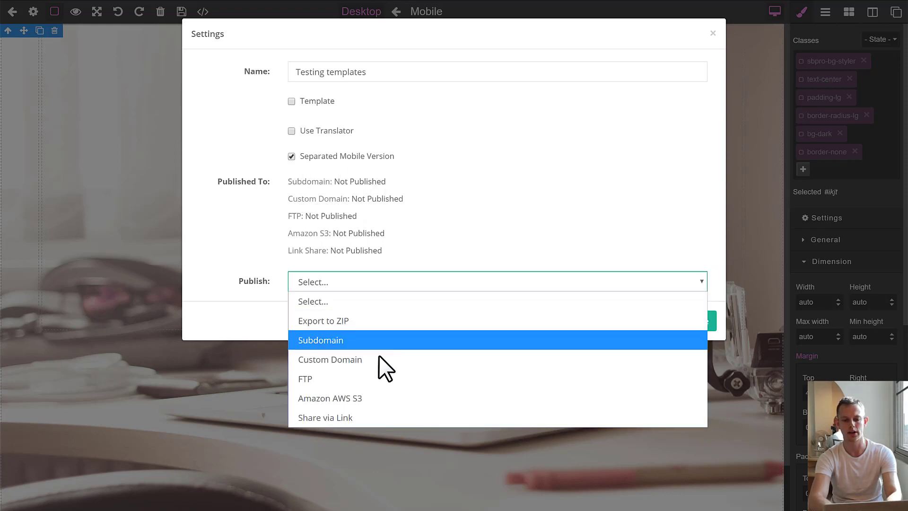
left_click(392, 340)
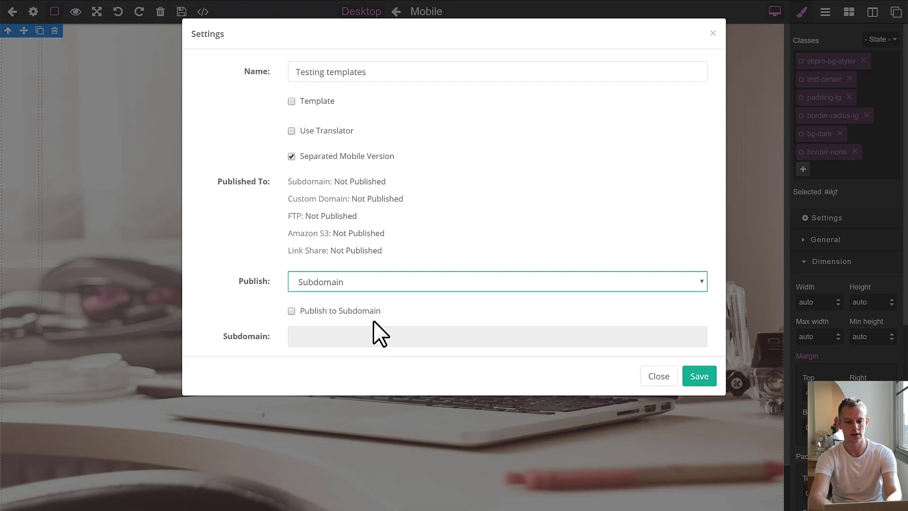
left_click(292, 312)
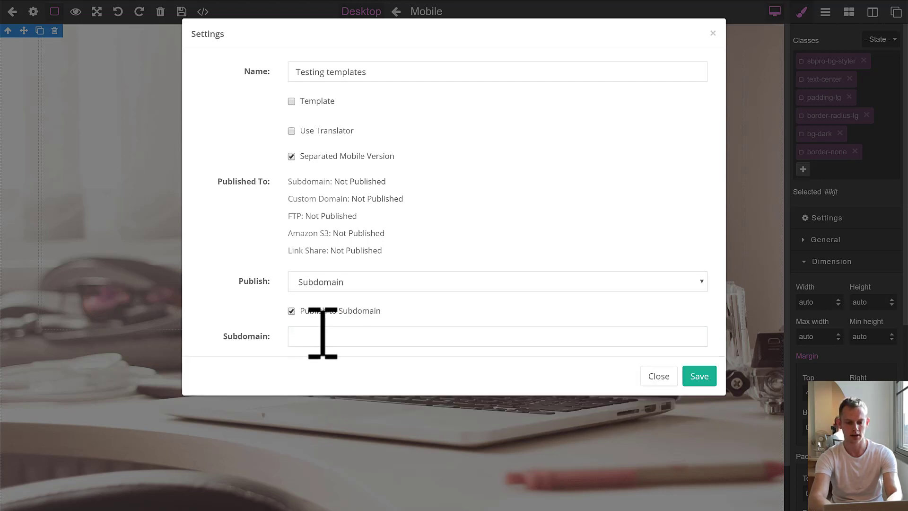
left_click(321, 334)
type("testfunnelfo")
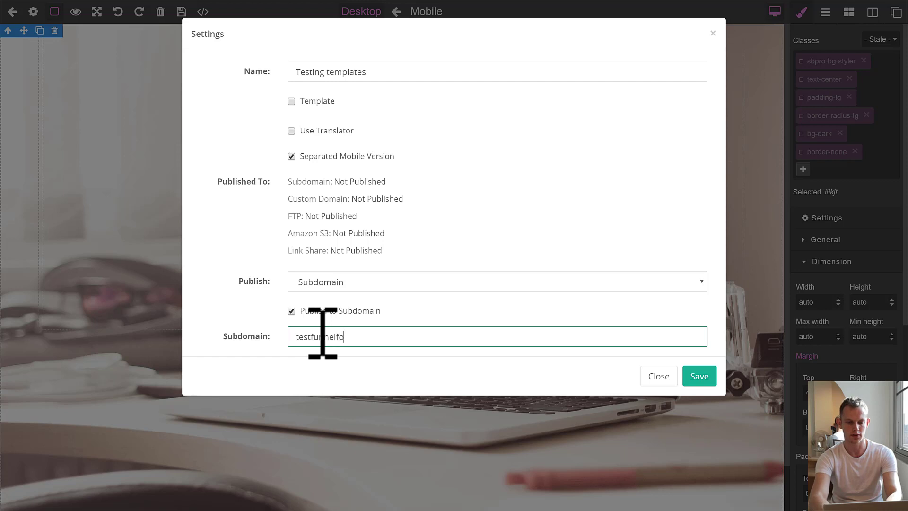
type("ryt")
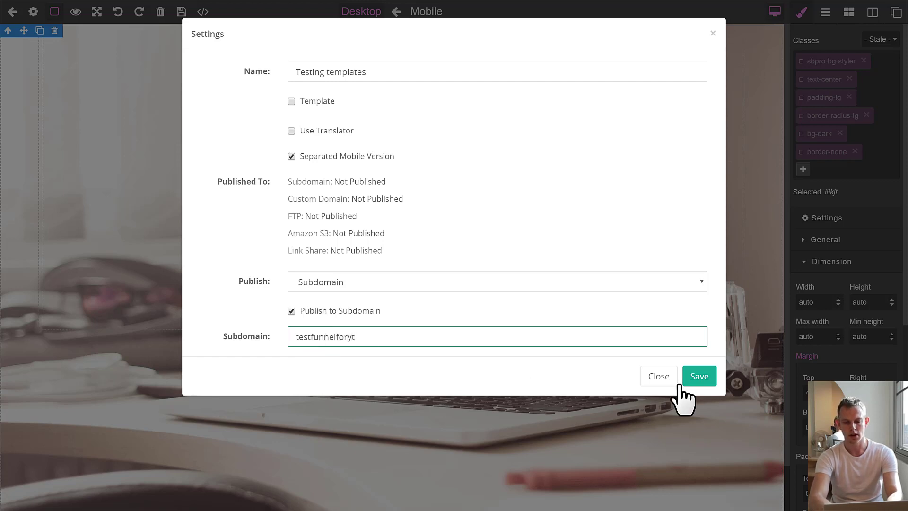
left_click(695, 376)
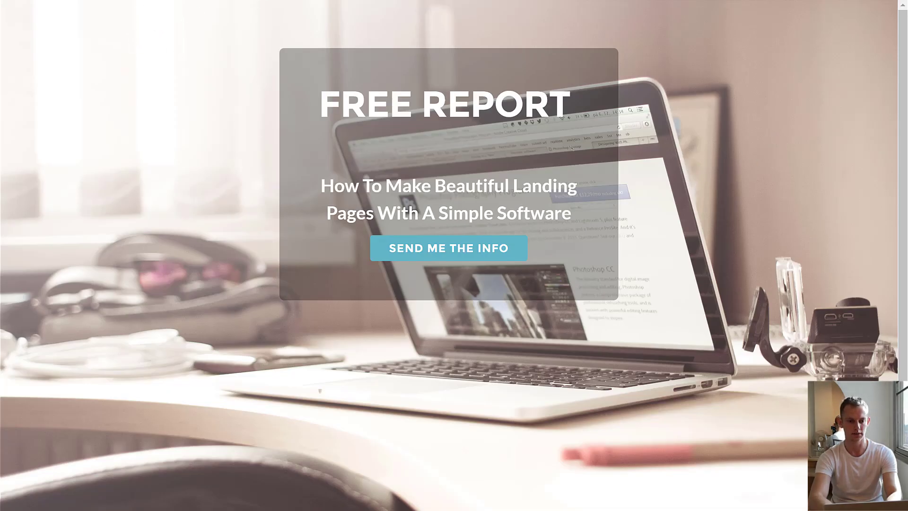
Step: Check the web address of the published page and look over its desktop layout
key("F11")
left_click(208, 10)
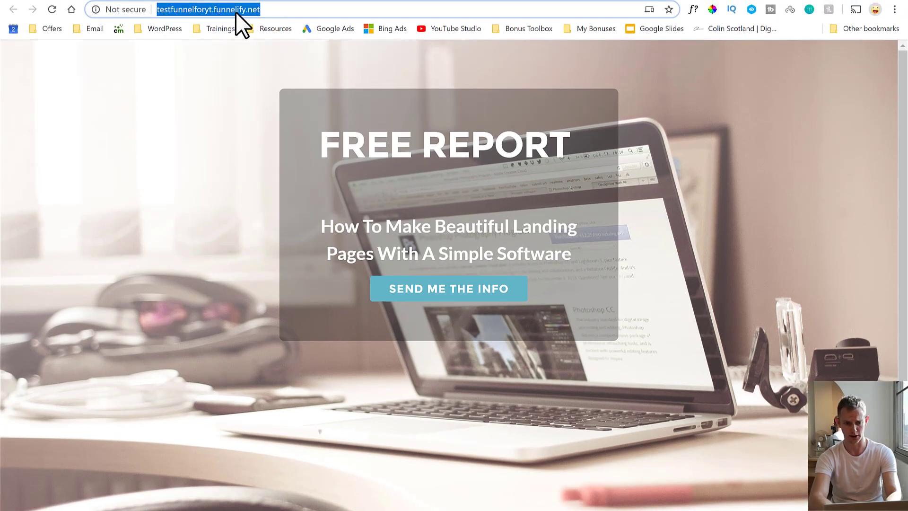
left_click(274, 8)
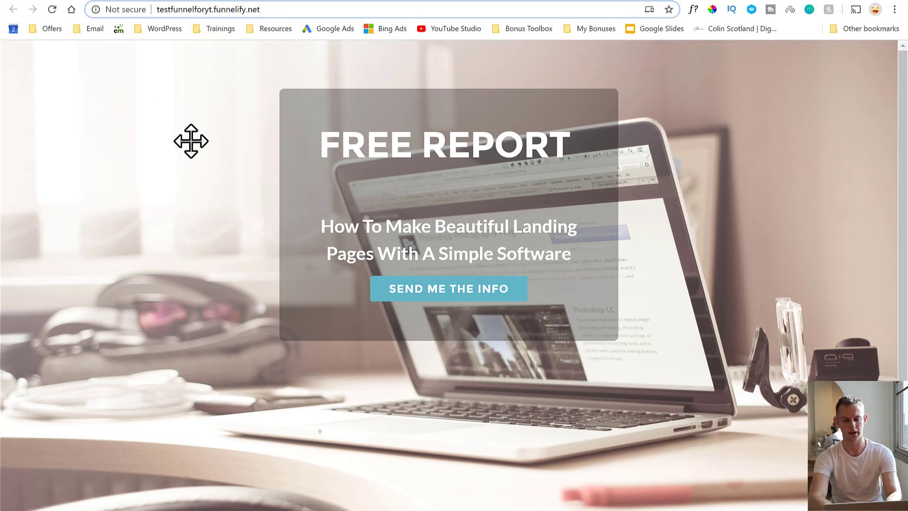
scroll(395, 374, "down", 2)
scroll(395, 373, "up", 2)
scroll(395, 373, "down", 1)
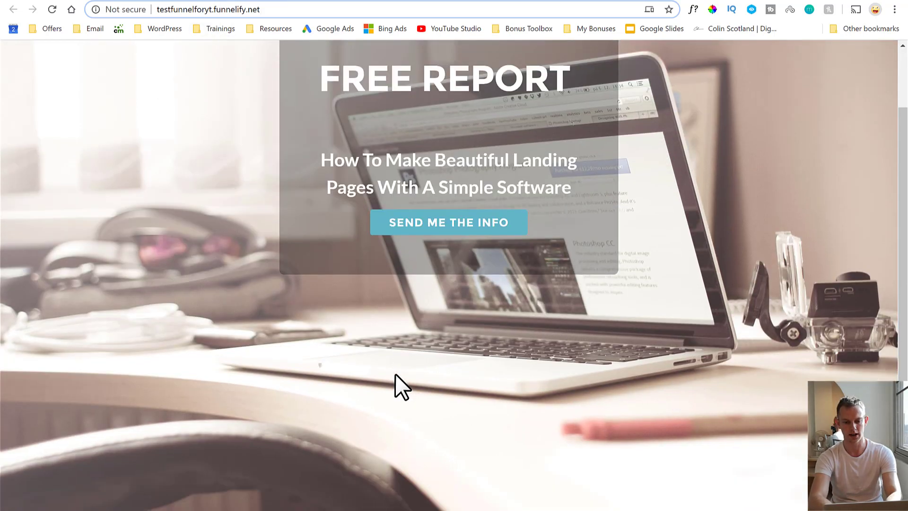
scroll(396, 374, "up", 1)
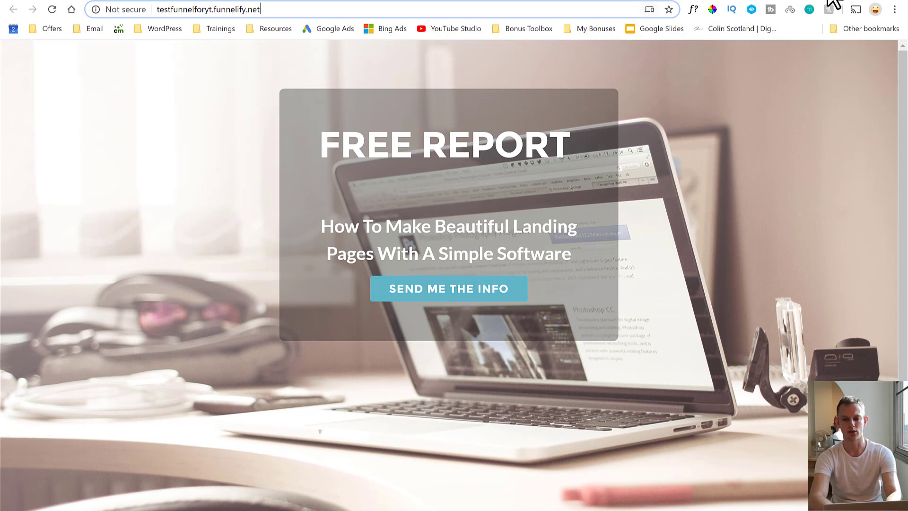
Step: Shrink the browser window to view the published page's mobile layout and restore the window to full size
left_click(869, 0)
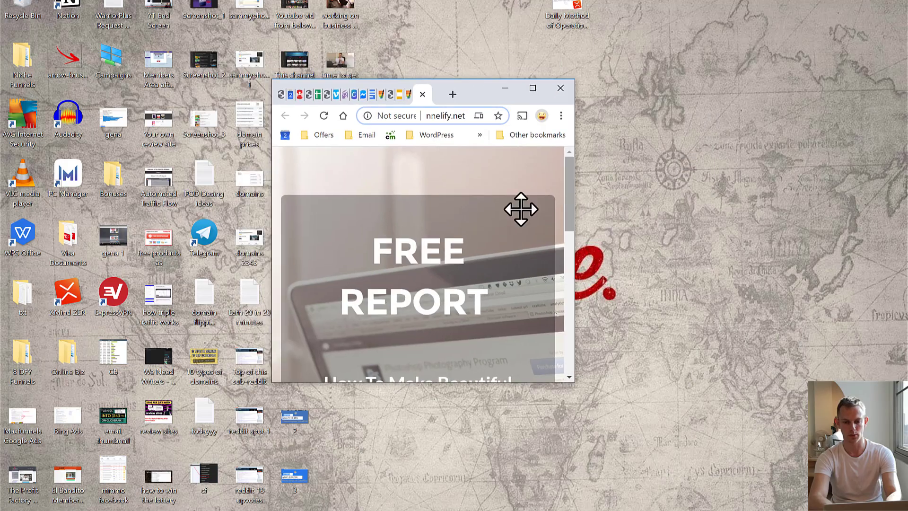
scroll(520, 209, "down", 4)
scroll(521, 209, "down", 2)
scroll(521, 208, "up", 6)
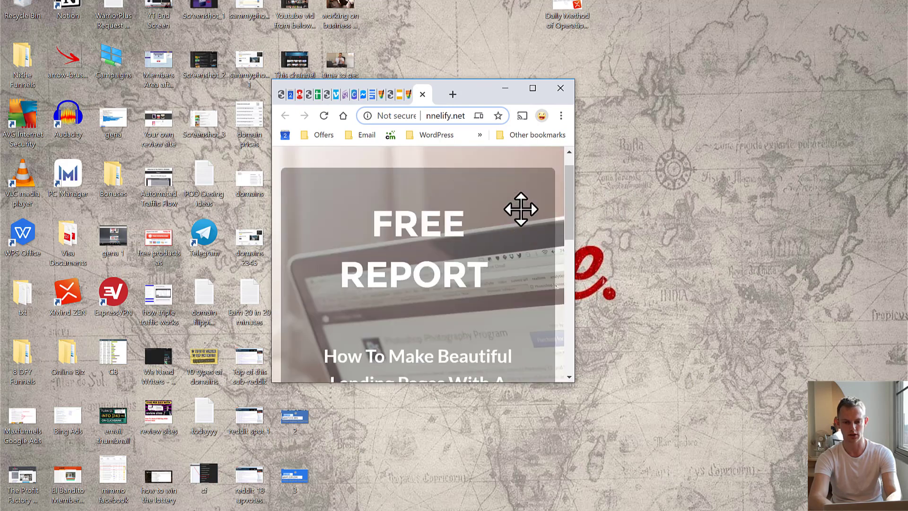
left_click(529, 89)
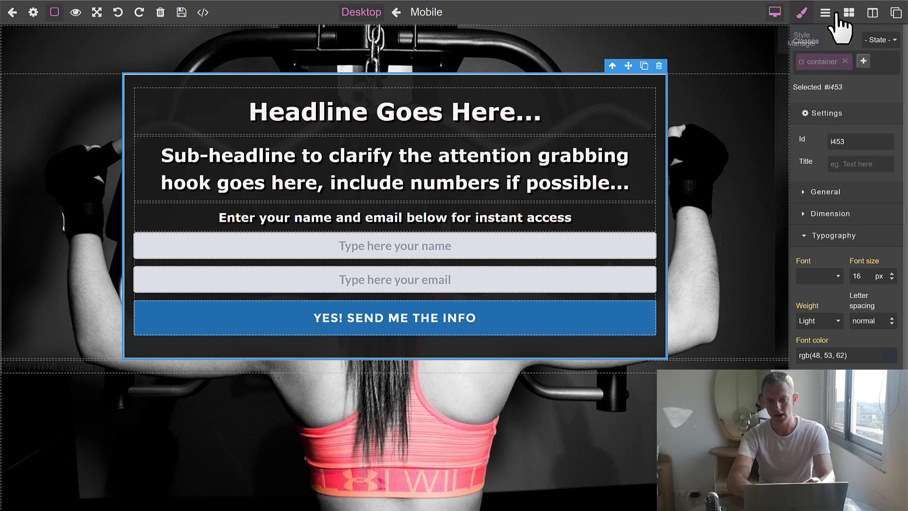
Step: Add an HTML Code block below the opt-in box and inspect its HTML content
left_click(849, 14)
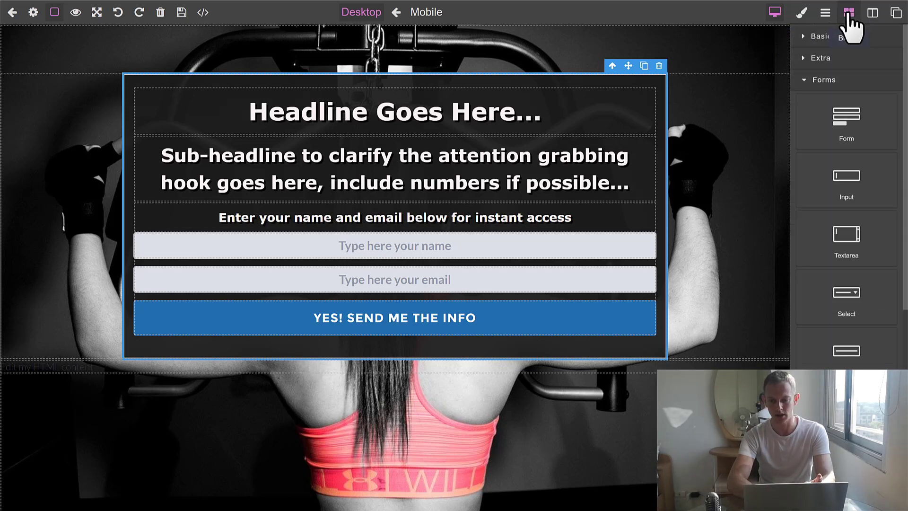
left_click(828, 58)
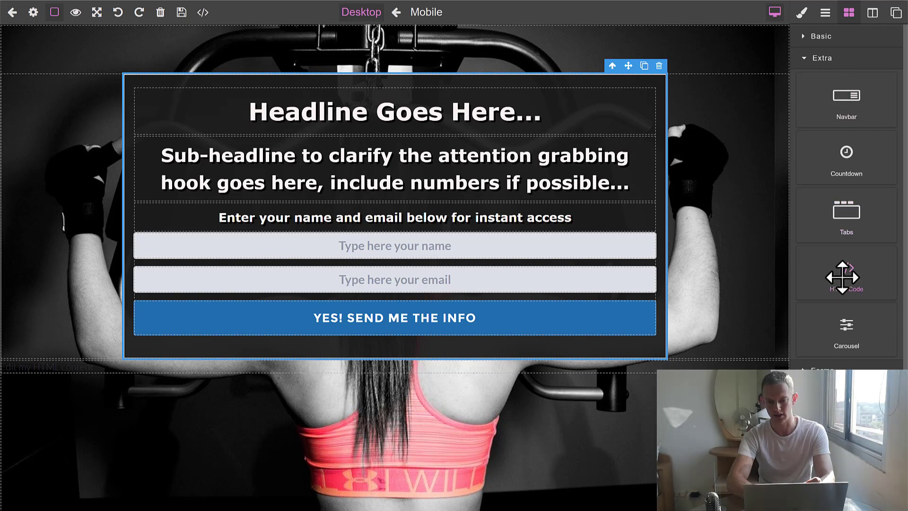
left_click_drag(843, 277, 449, 364)
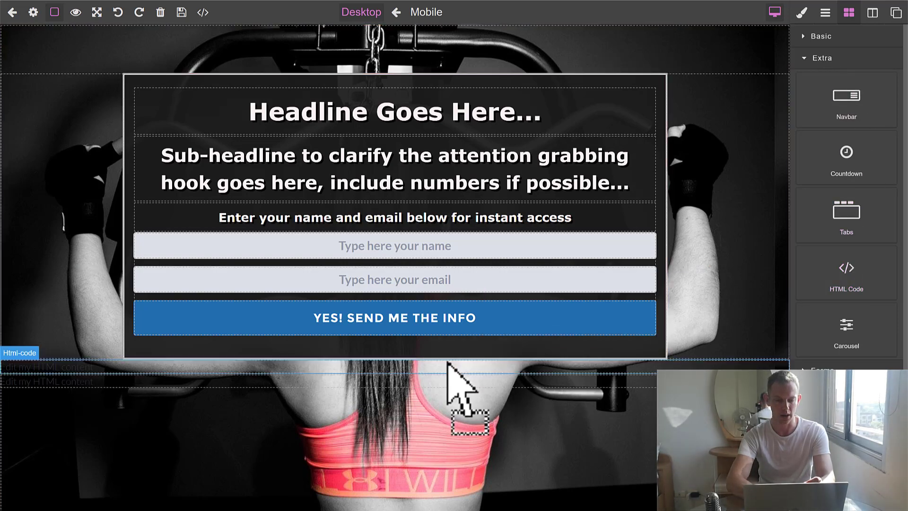
left_click(501, 365)
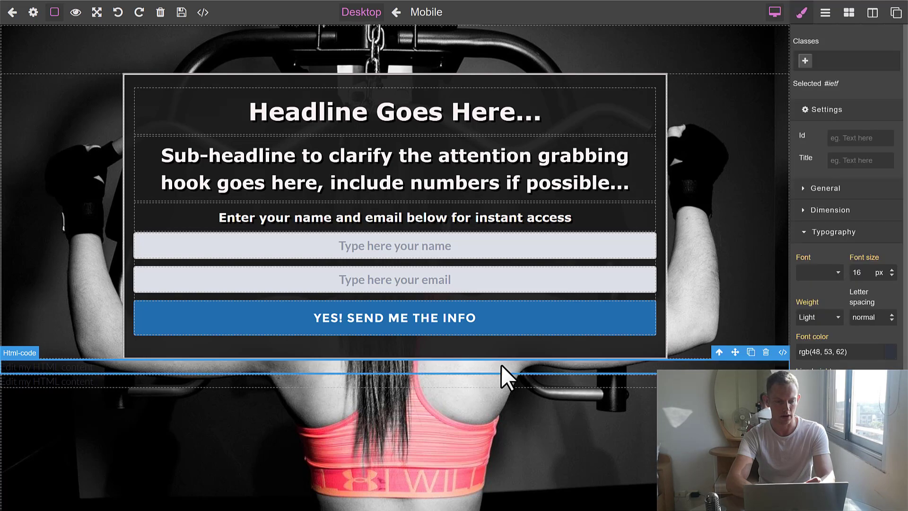
left_click(783, 353)
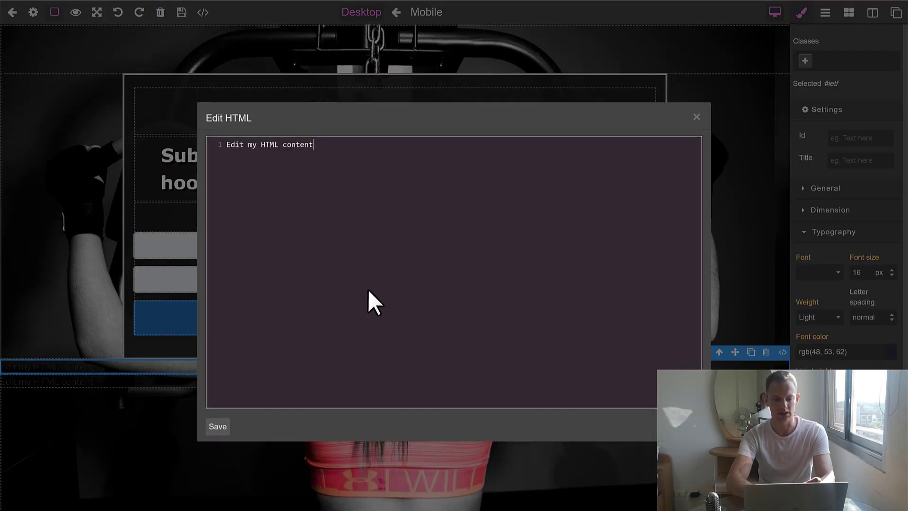
left_click(696, 117)
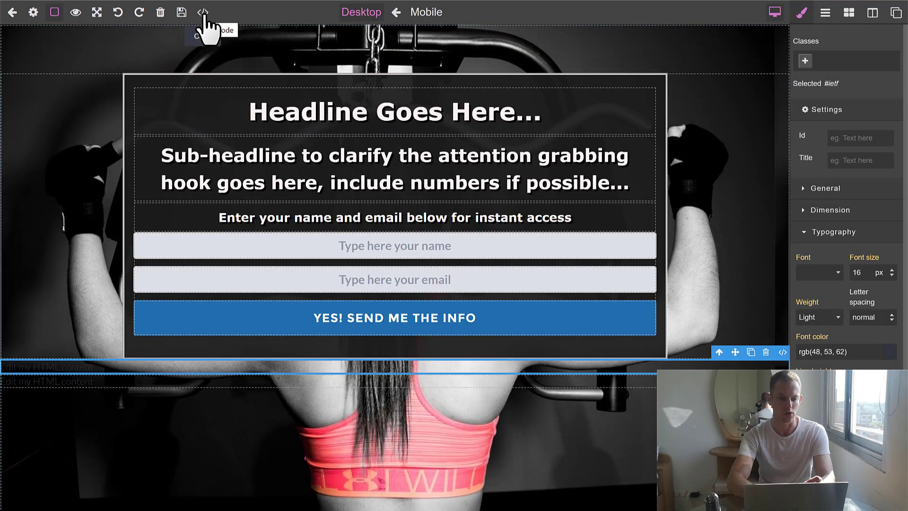
Step: Look through the page's full HTML and CSS code, including the opt-in form's markup
left_click(203, 12)
scroll(461, 304, "down", 10)
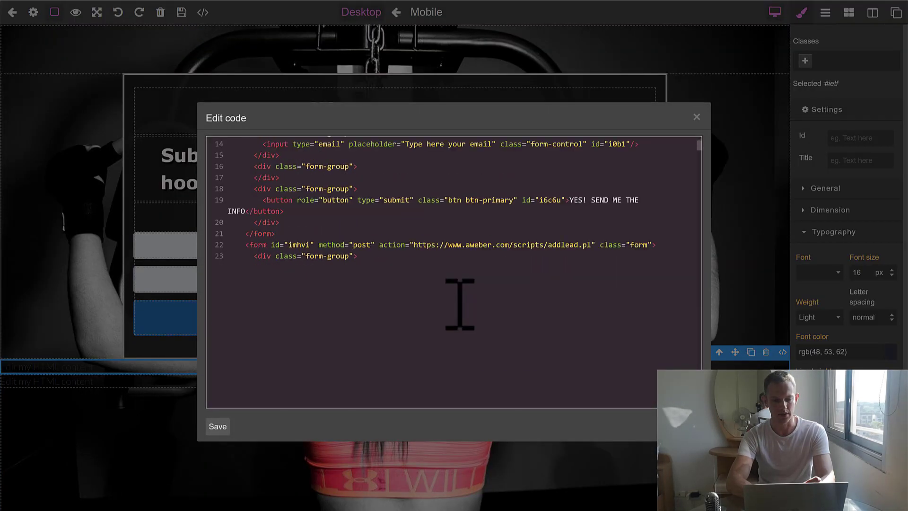
scroll(459, 304, "down", 15)
scroll(459, 304, "up", 20)
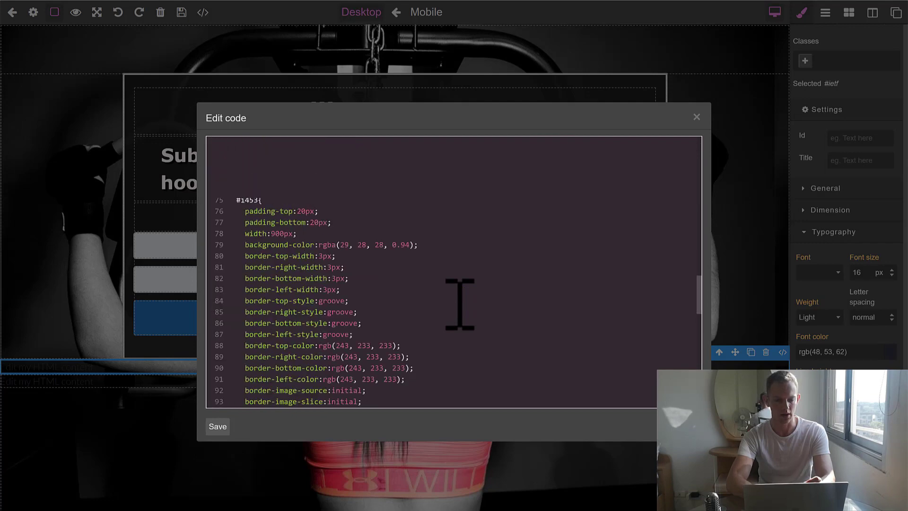
scroll(460, 305, "down", 3)
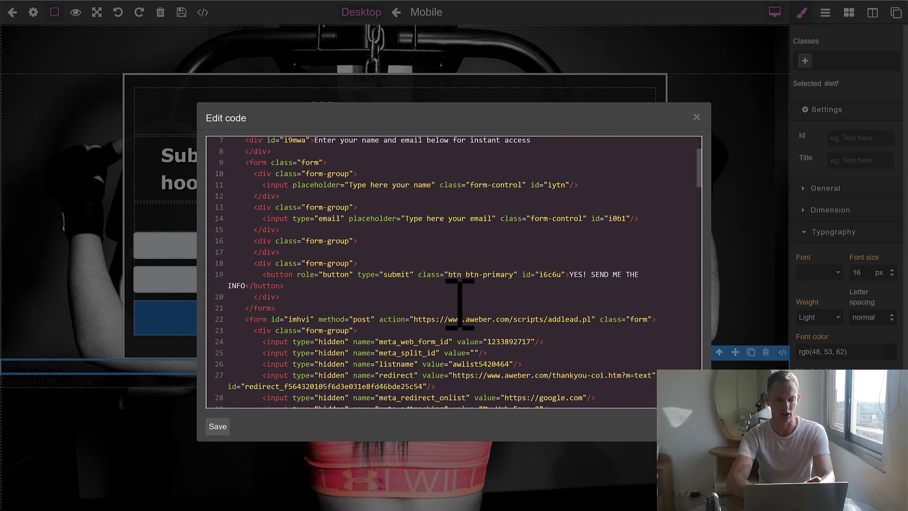
scroll(460, 304, "up", 3)
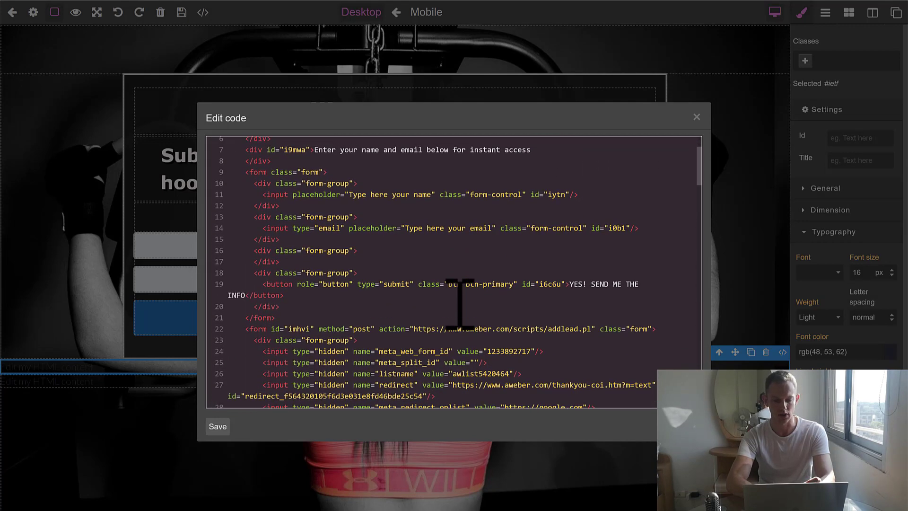
left_click(696, 117)
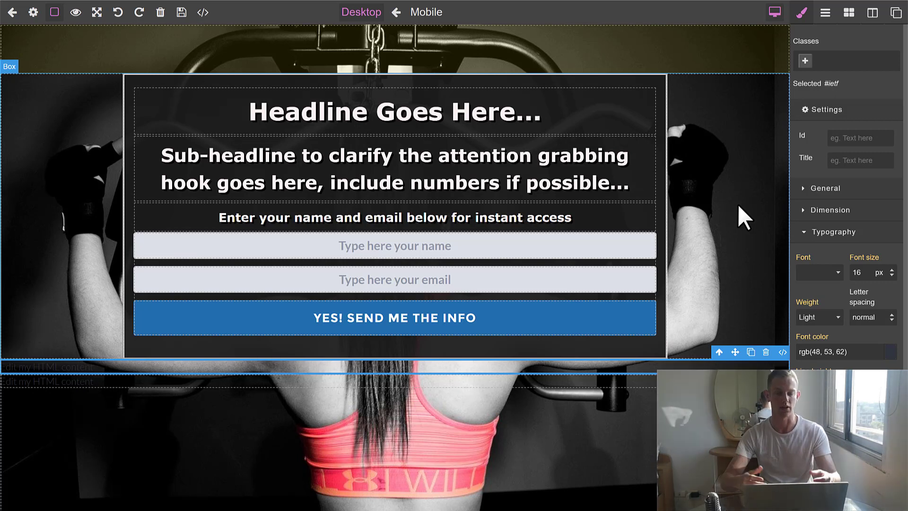
left_click(738, 60)
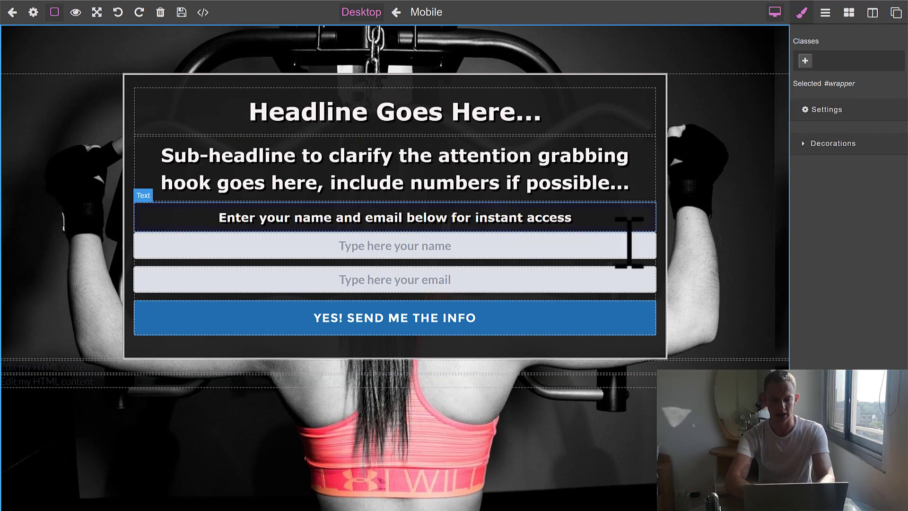
left_click(653, 274)
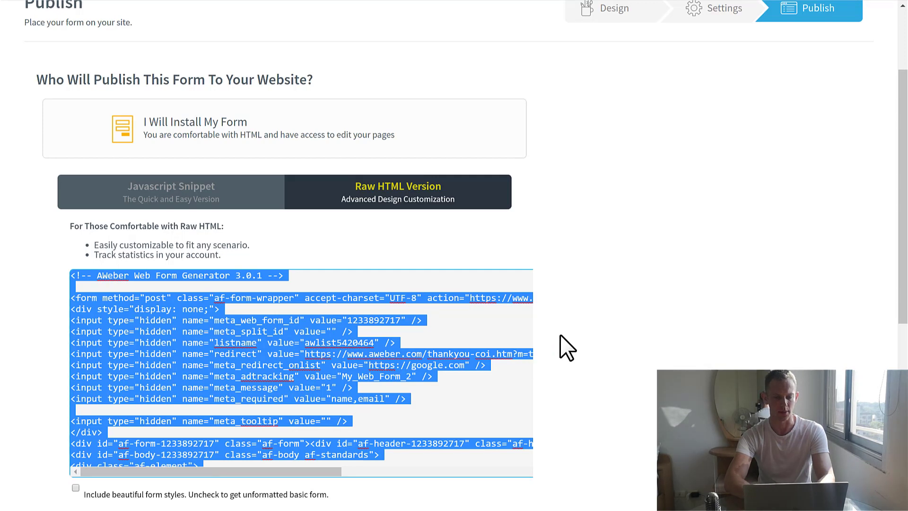
Step: Select the entire raw HTML code of the sign-up form on AWeber's Publish page
left_click(440, 337)
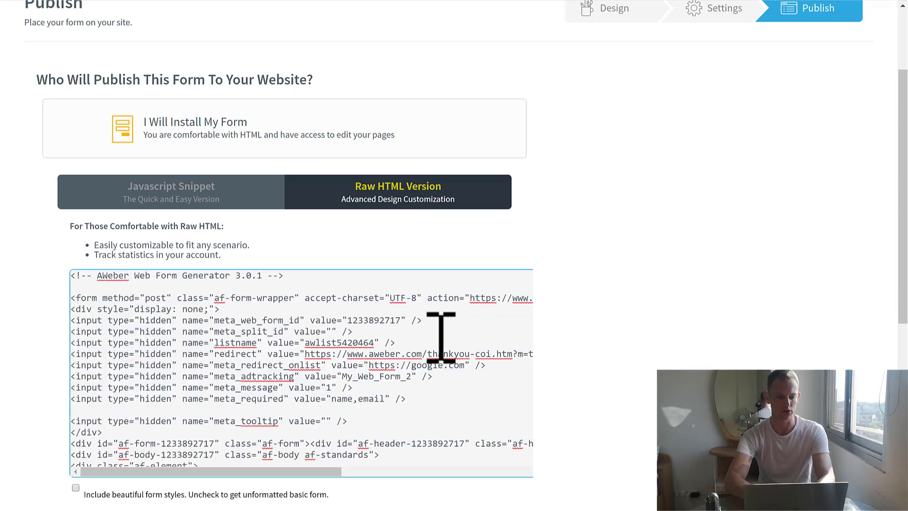
key("ctrl+a")
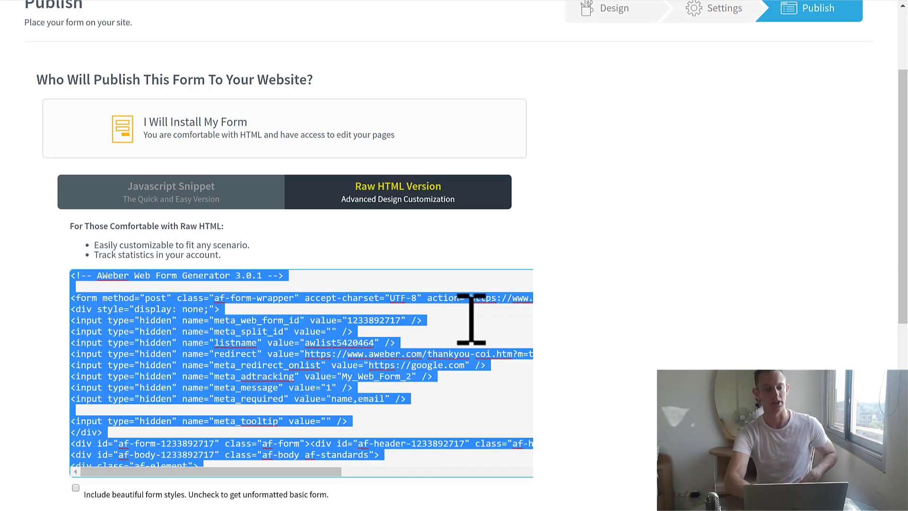
scroll(597, 248, "up", 3)
scroll(597, 249, "down", 5)
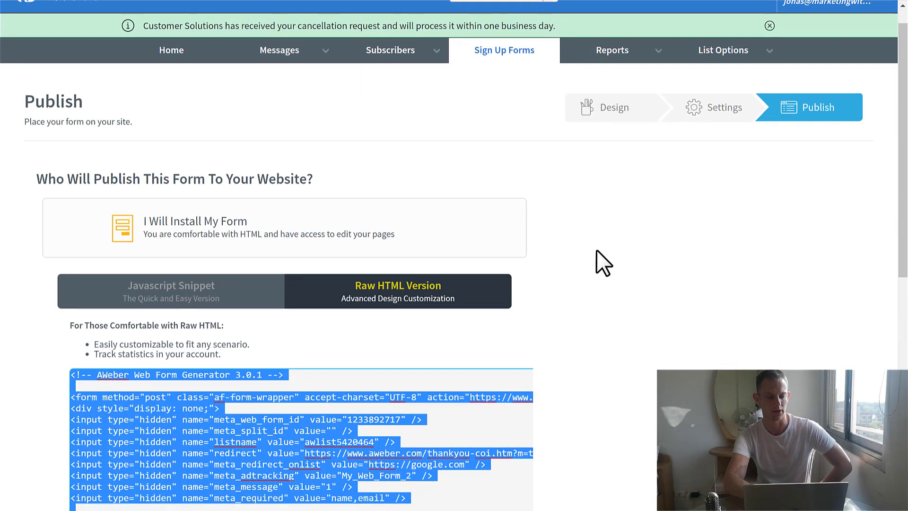
Step: Examine AWeber's raw HTML form code from the opening form tag down to the closing script
left_click(126, 210)
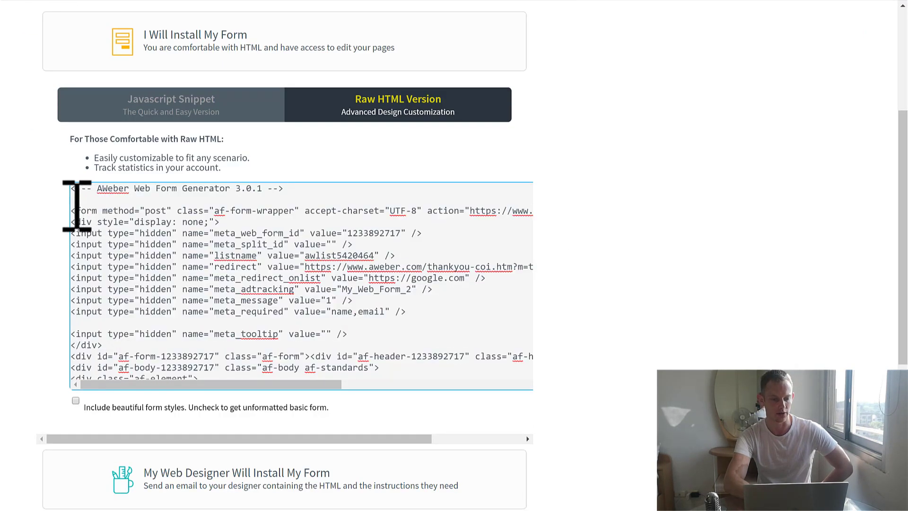
left_click_drag(74, 211, 113, 221)
left_click_drag(473, 371, 459, 345)
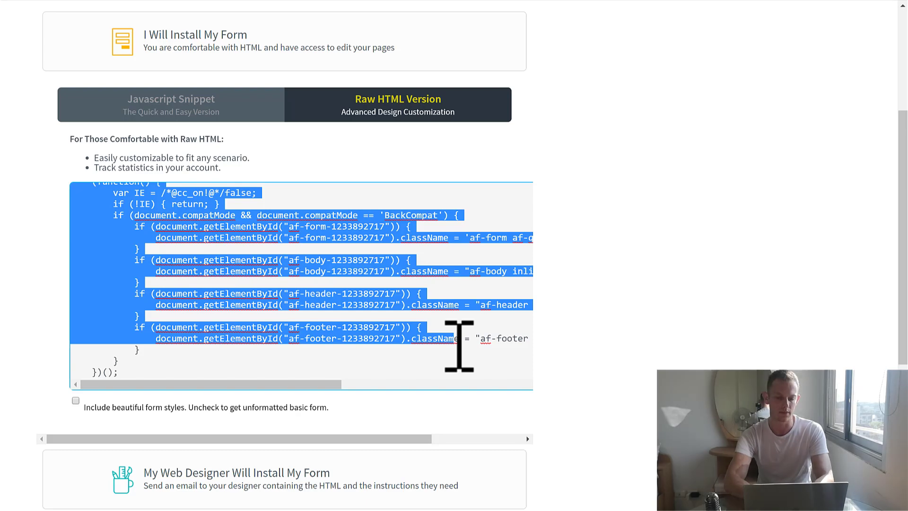
left_click(459, 345)
scroll(459, 345, "up", 5)
scroll(426, 263, "up", 3)
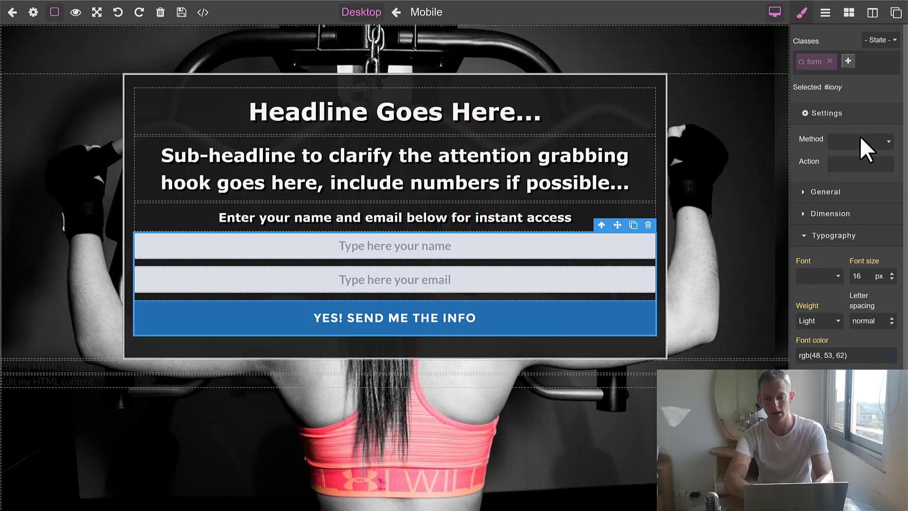
left_click(860, 138)
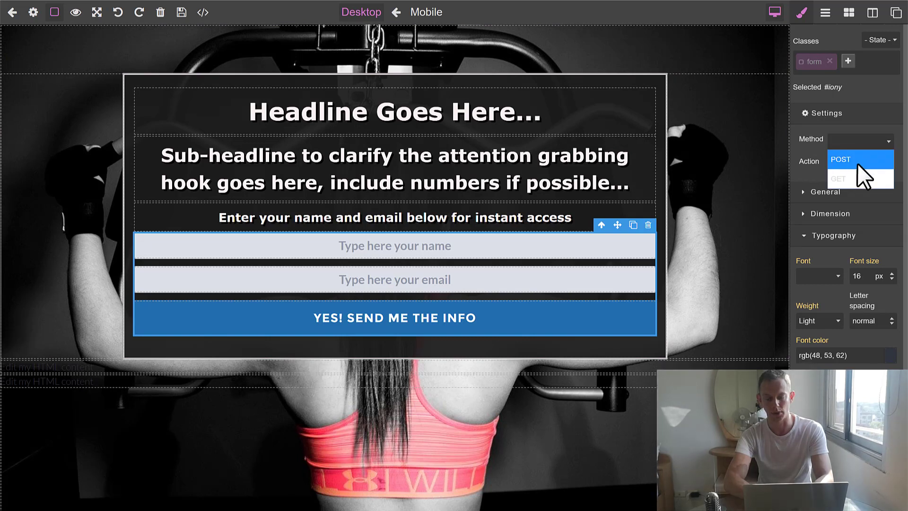
left_click(855, 164)
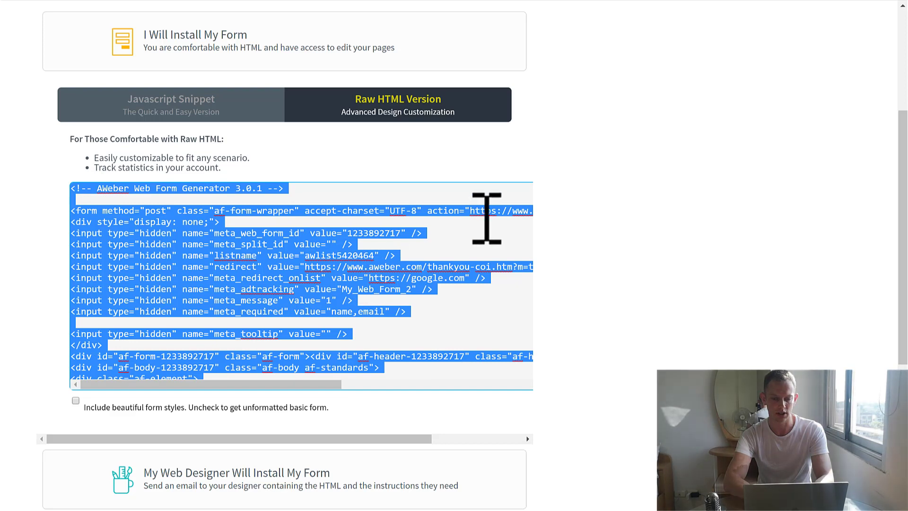
left_click(477, 216)
left_click_drag(473, 211, 282, 215)
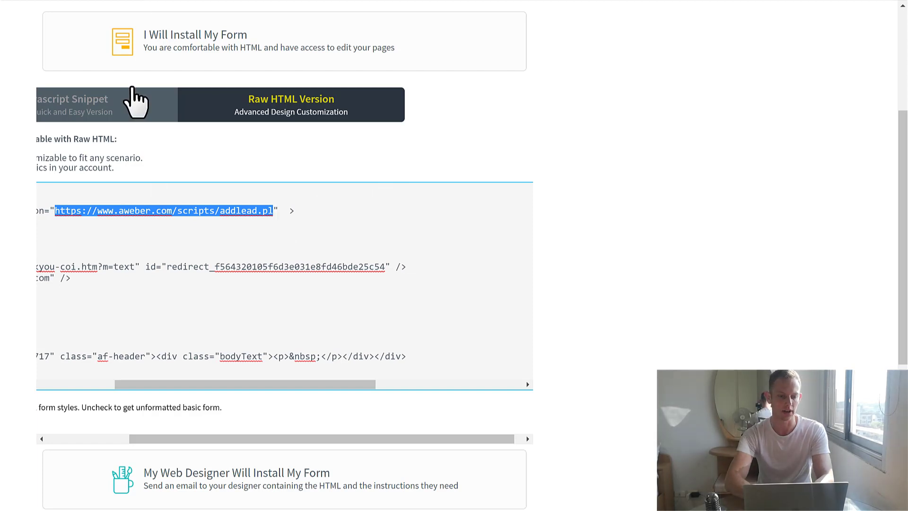
left_click(95, 220)
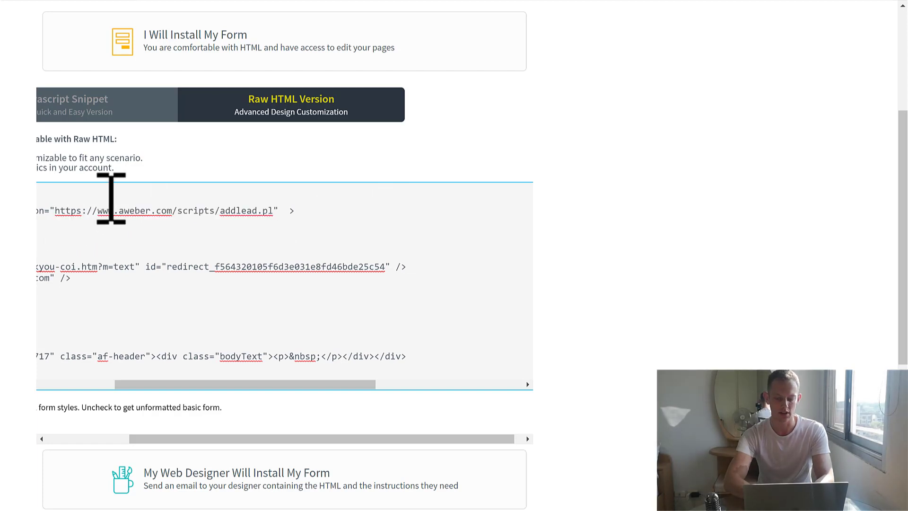
scroll(112, 196, "left", 5)
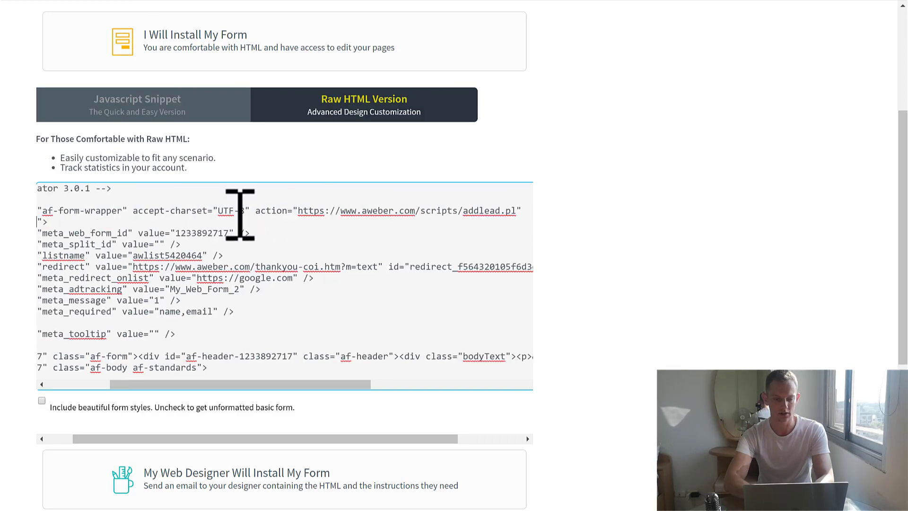
left_click_drag(256, 211, 485, 211)
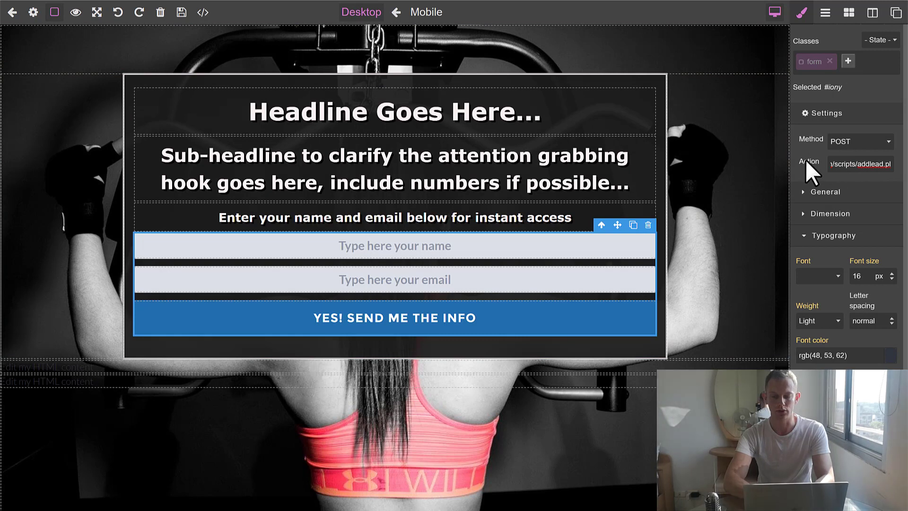
left_click(806, 162)
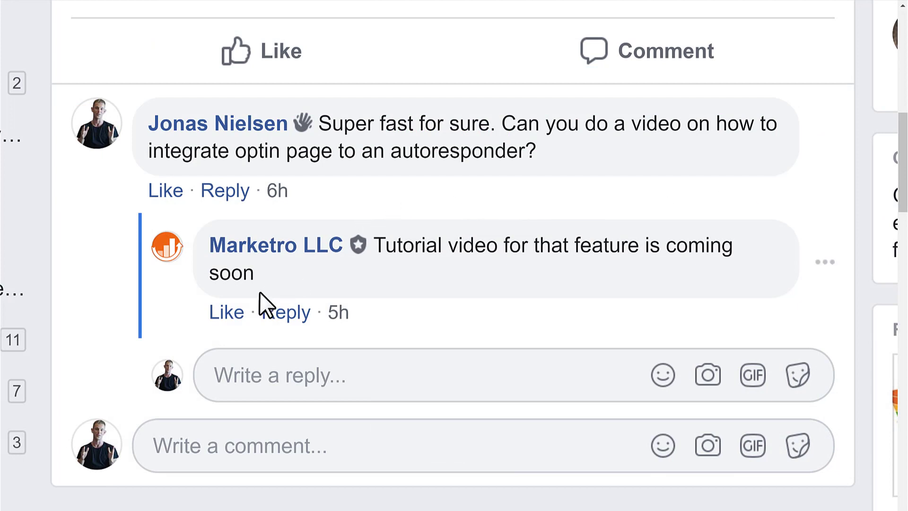
Step: Read the Facebook reply about autoresponder integration and check the form's method and action in the page code
left_click(231, 312)
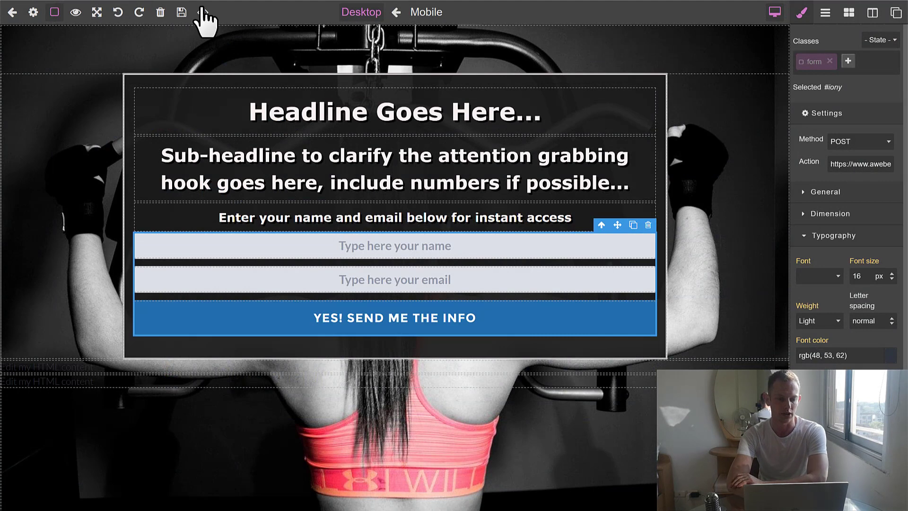
left_click(202, 13)
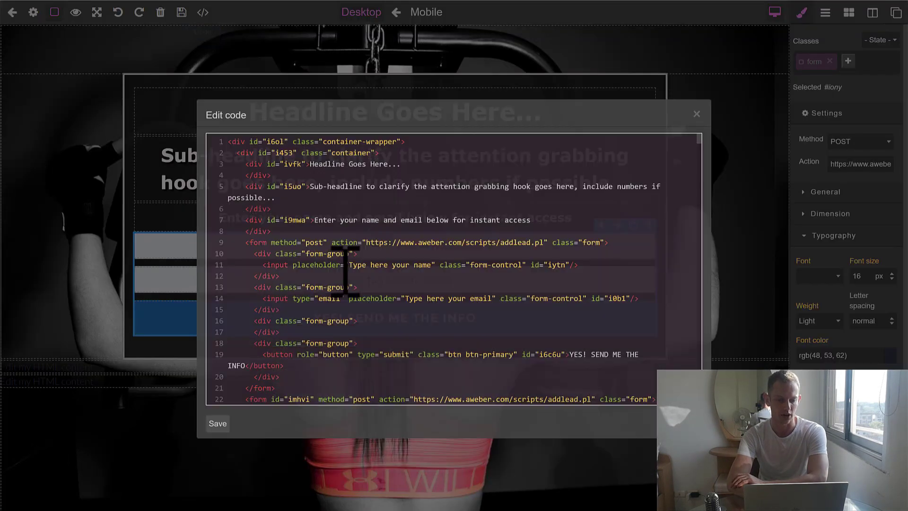
left_click(697, 116)
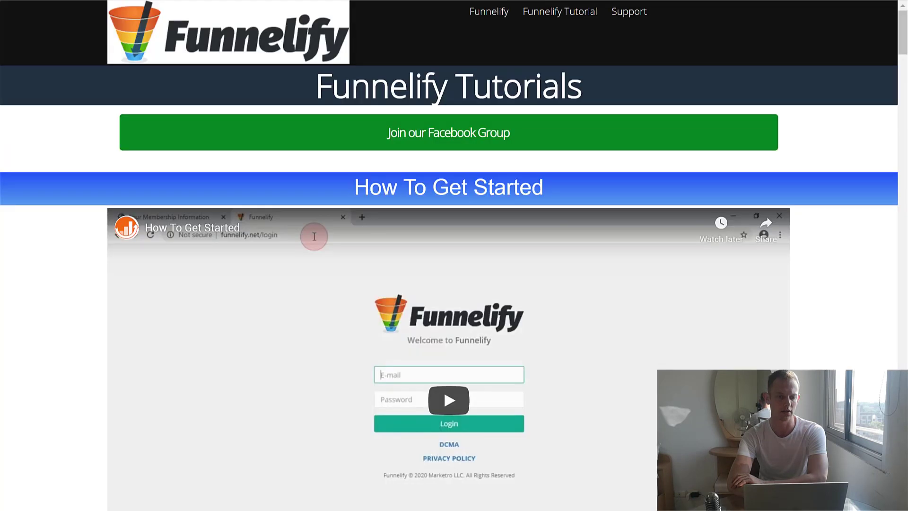
Step: Browse the Funnelify Tutorials page from the How To Get Started video to the Builder Overview video
scroll(87, 286, "down", 5)
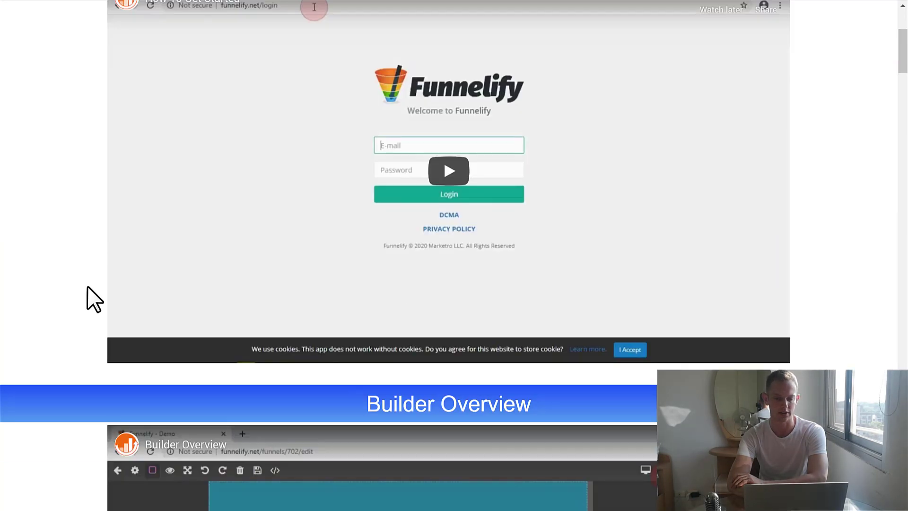
scroll(87, 287, "down", 2)
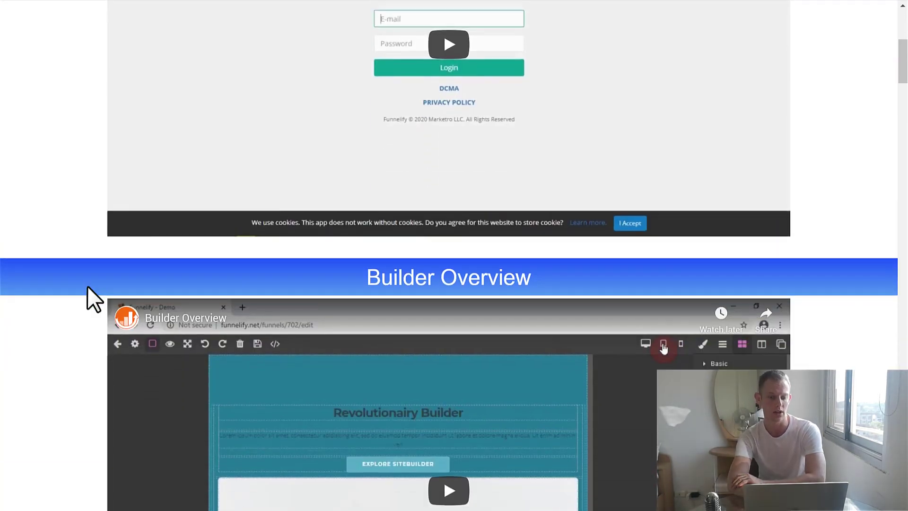
scroll(87, 286, "up", 1)
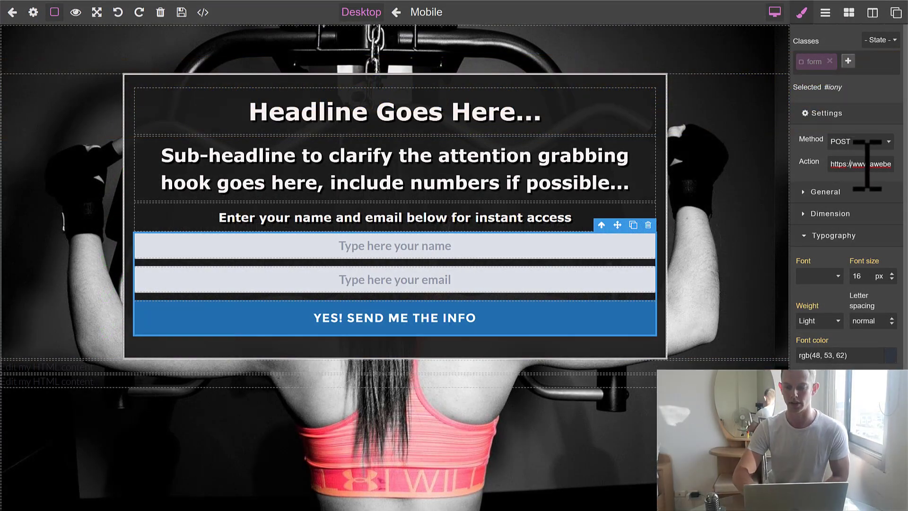
left_click(854, 166)
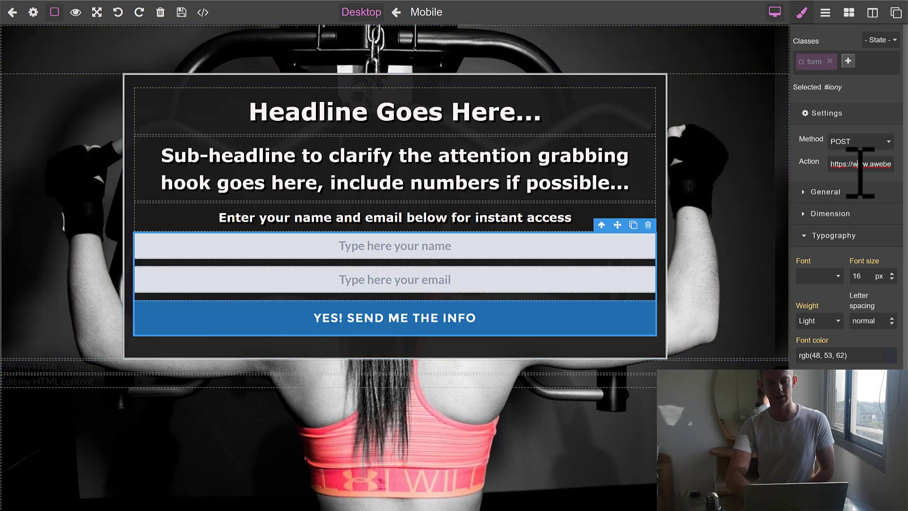
left_click(98, 132)
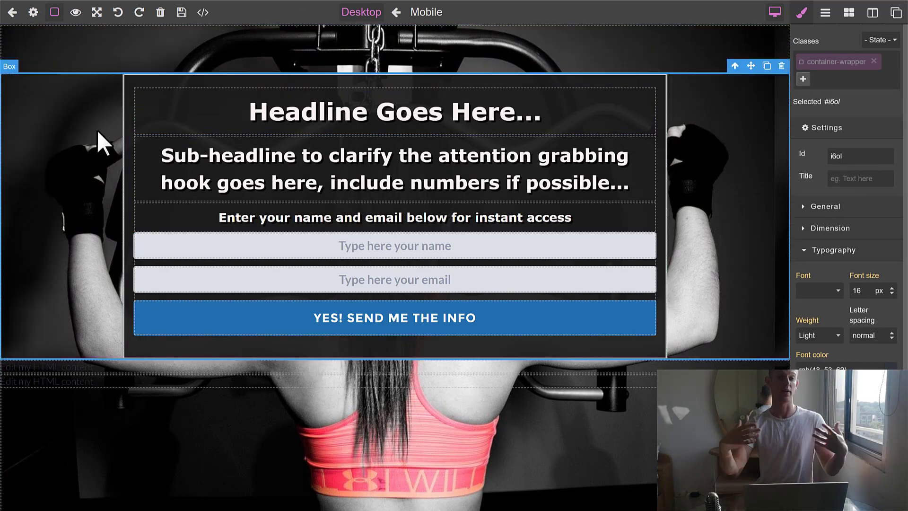
left_click(97, 62)
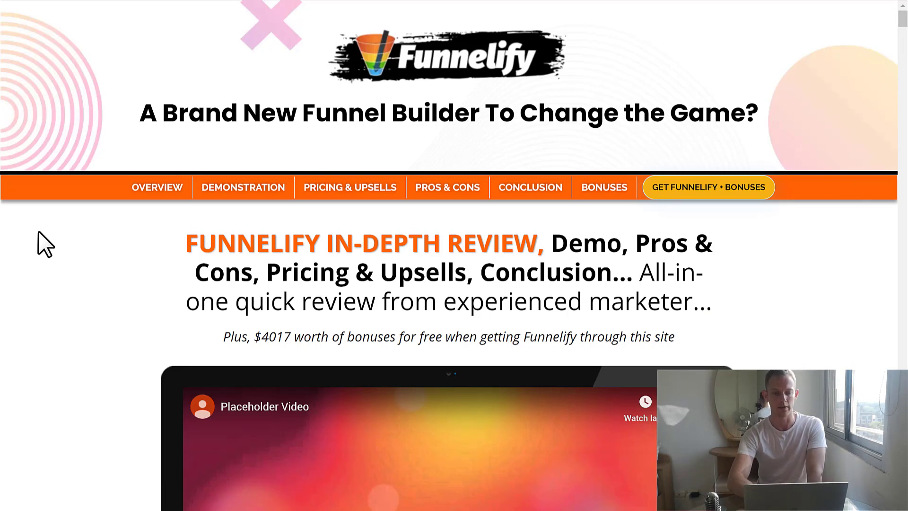
Step: Look through the numbered bonuses in the Bonuses section of the Funnelify review page
left_click(595, 188)
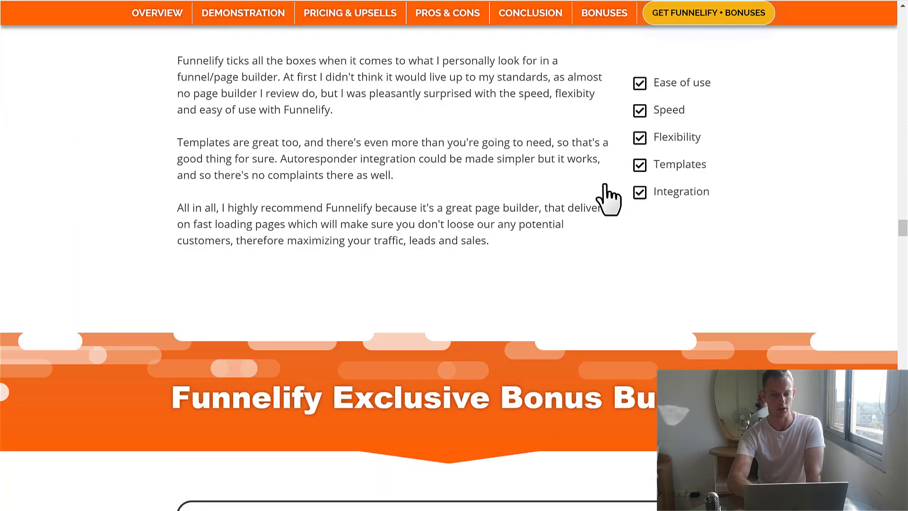
scroll(858, 324, "down", 10)
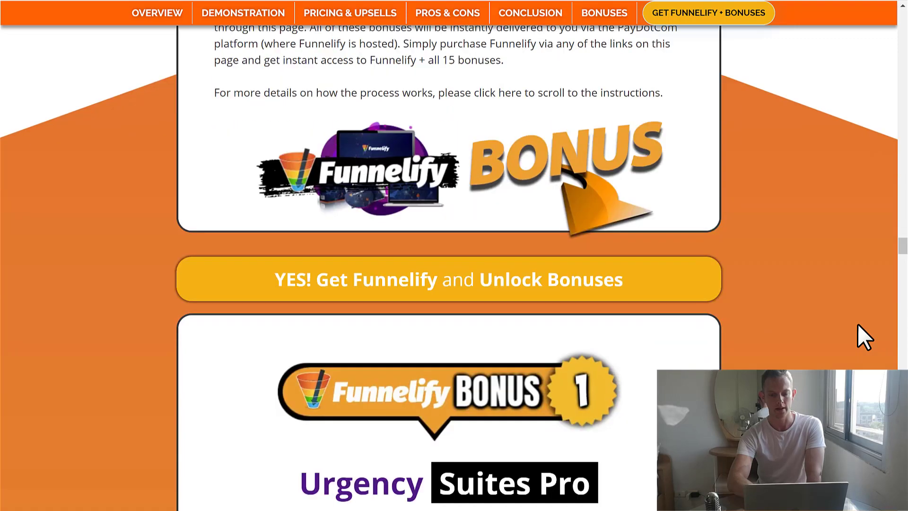
scroll(859, 324, "down", 15)
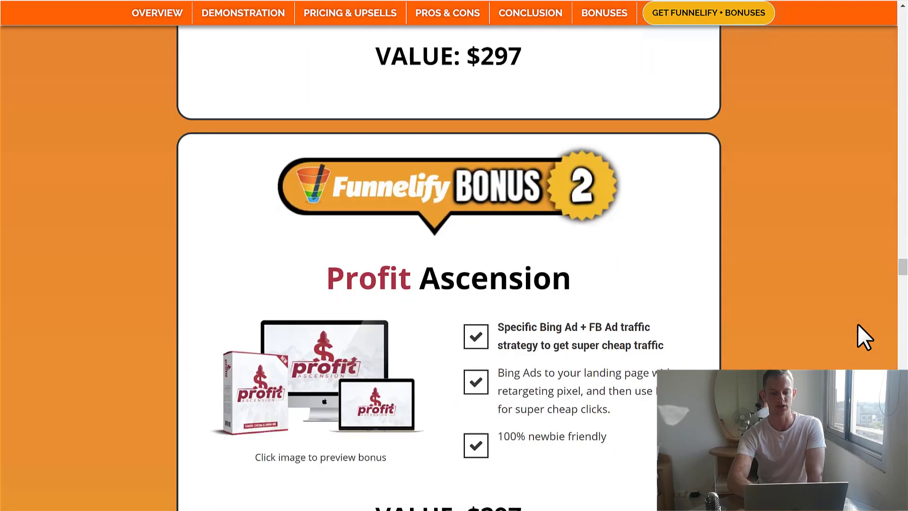
scroll(858, 326, "down", 15)
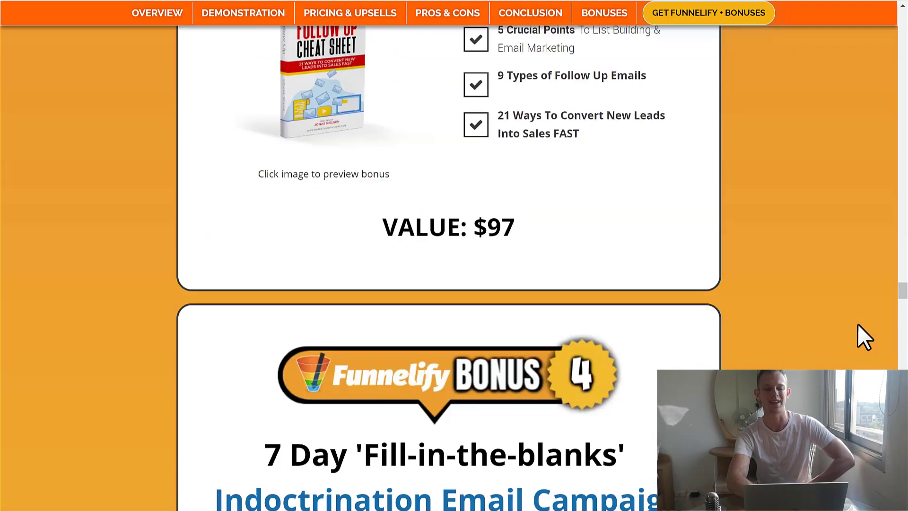
scroll(858, 325, "down", 8)
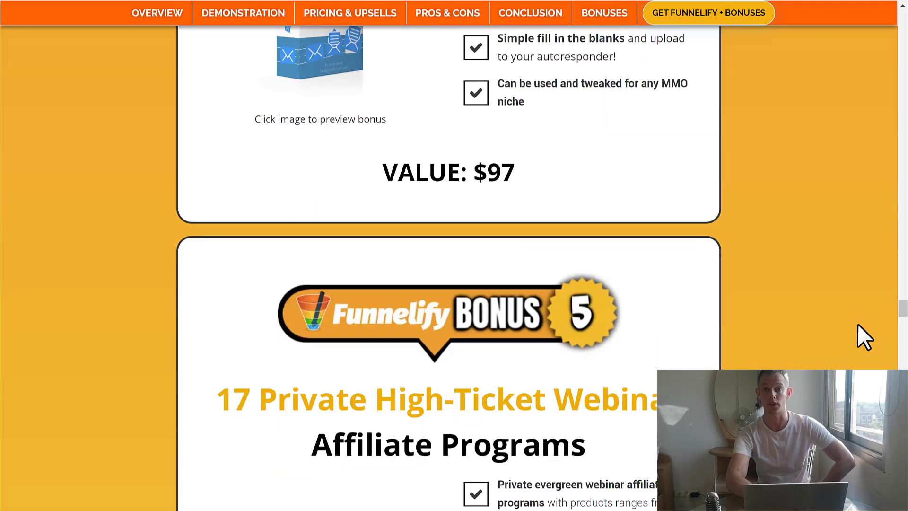
scroll(858, 324, "down", 12)
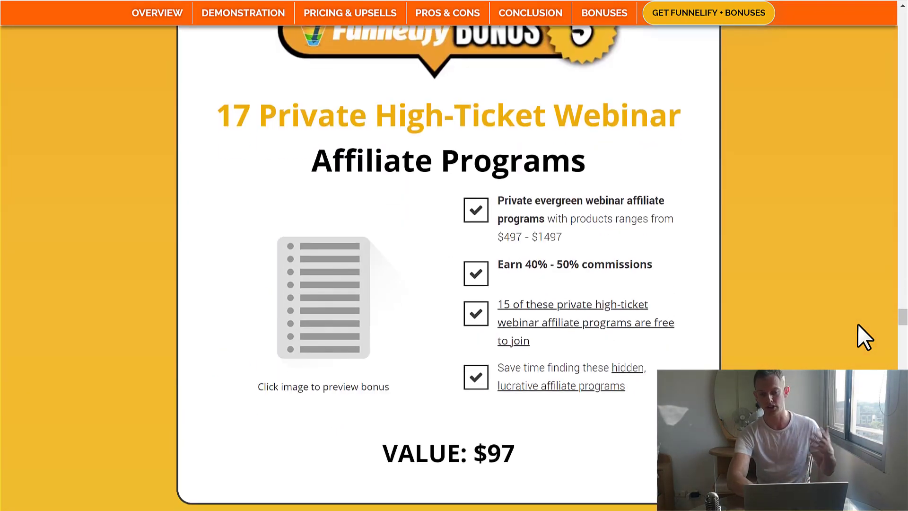
scroll(858, 324, "down", 2)
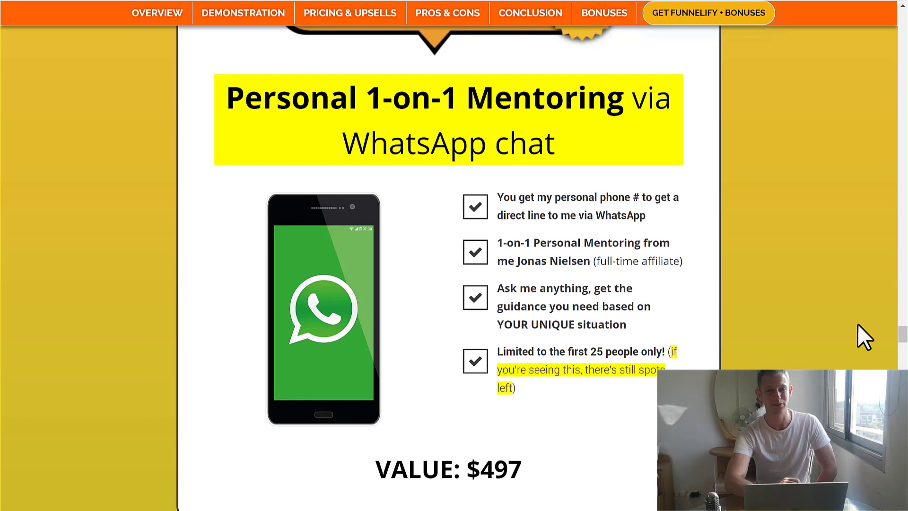
scroll(858, 324, "down", 6)
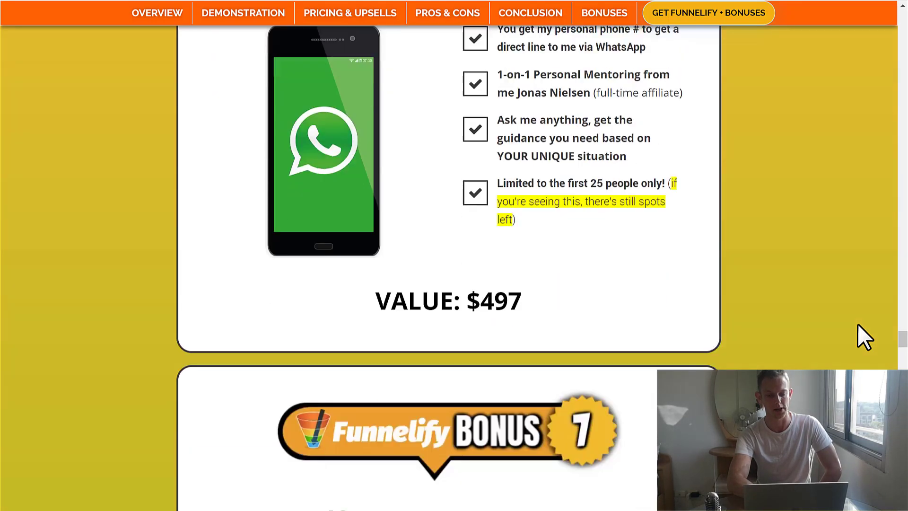
scroll(858, 324, "down", 20)
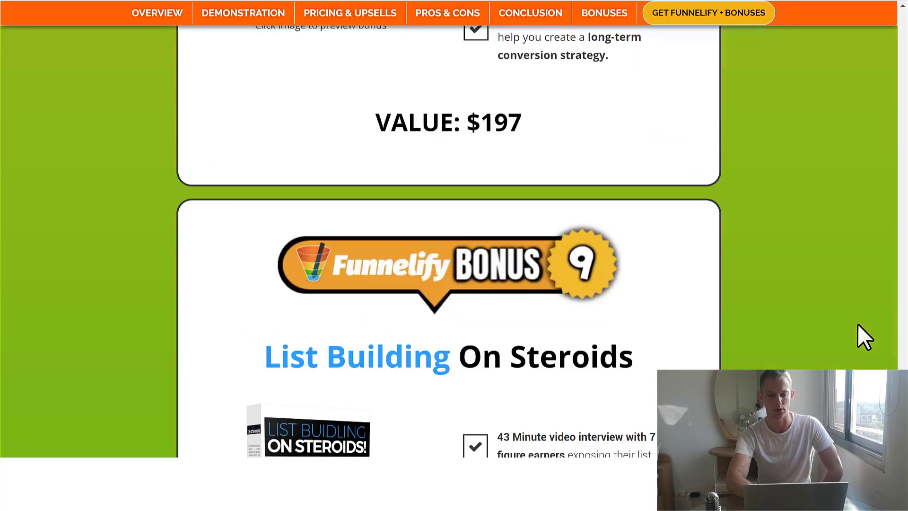
scroll(857, 325, "down", 20)
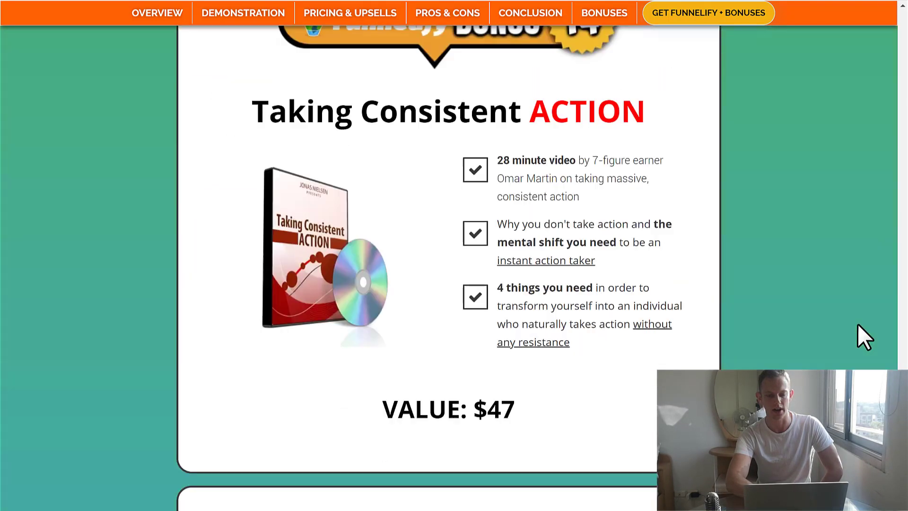
scroll(859, 323, "down", 13)
Step: Review the three-step bonus claim instructions and show the purchase link's option for opening in an incognito window
scroll(858, 324, "up", 13)
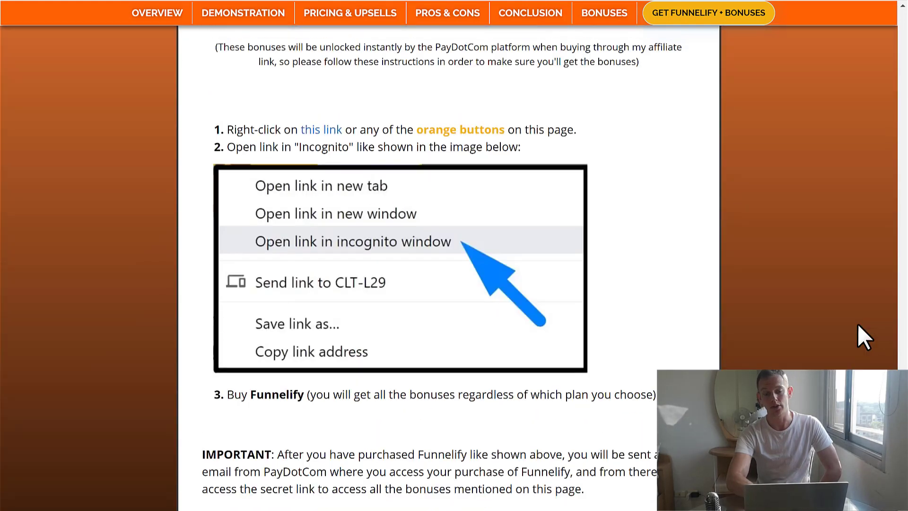
scroll(858, 324, "down", 3)
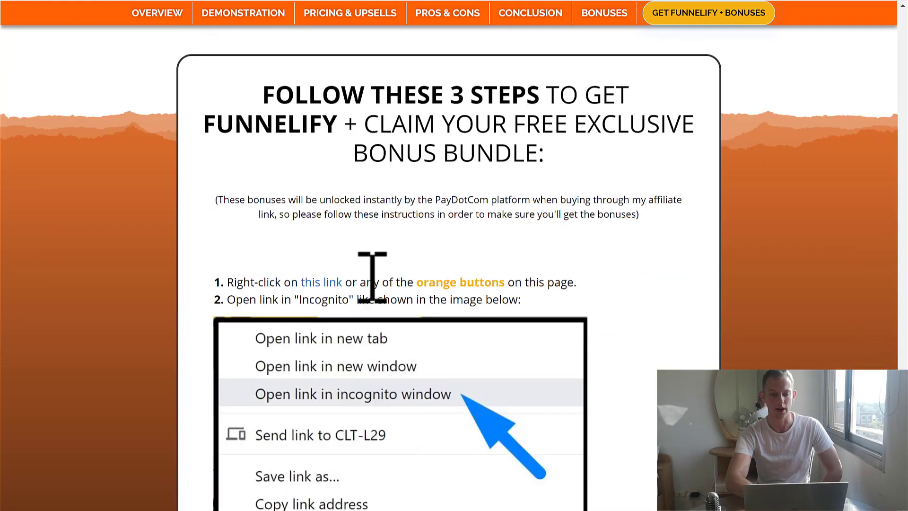
right_click(314, 285)
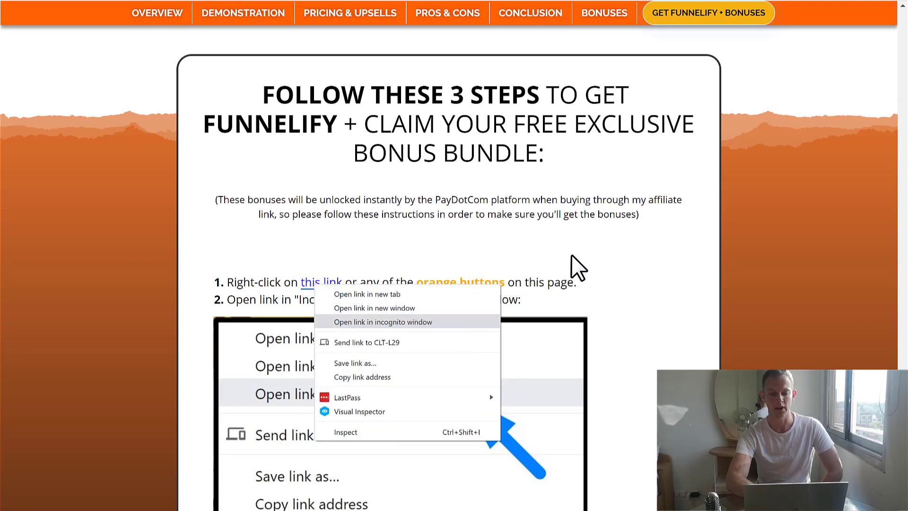
left_click(585, 245)
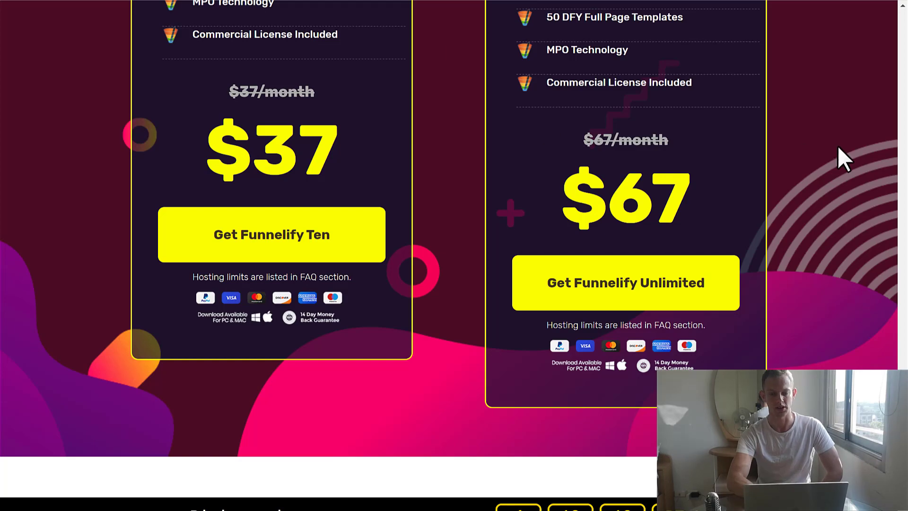
Step: Compare the Funnelify Ten and Funnelify Unlimited plans in the sales page's pricing section
scroll(838, 145, "up", 15)
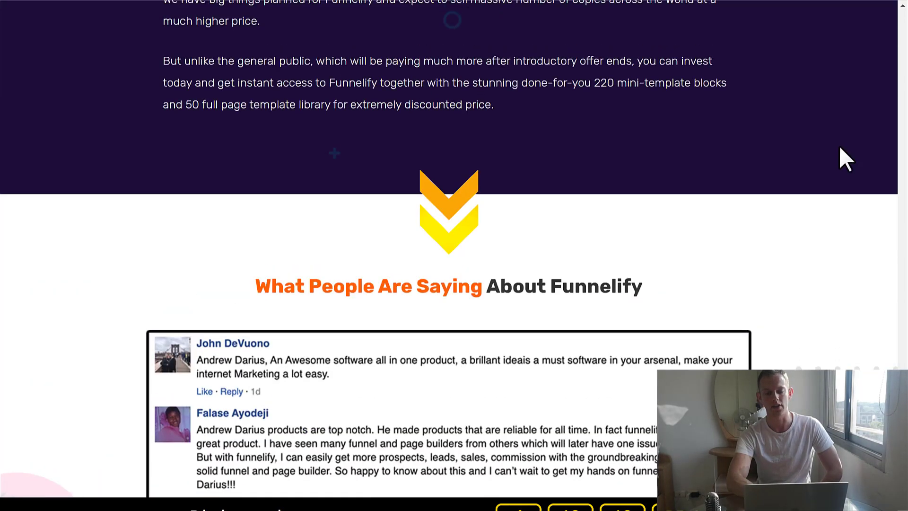
scroll(840, 147, "down", 15)
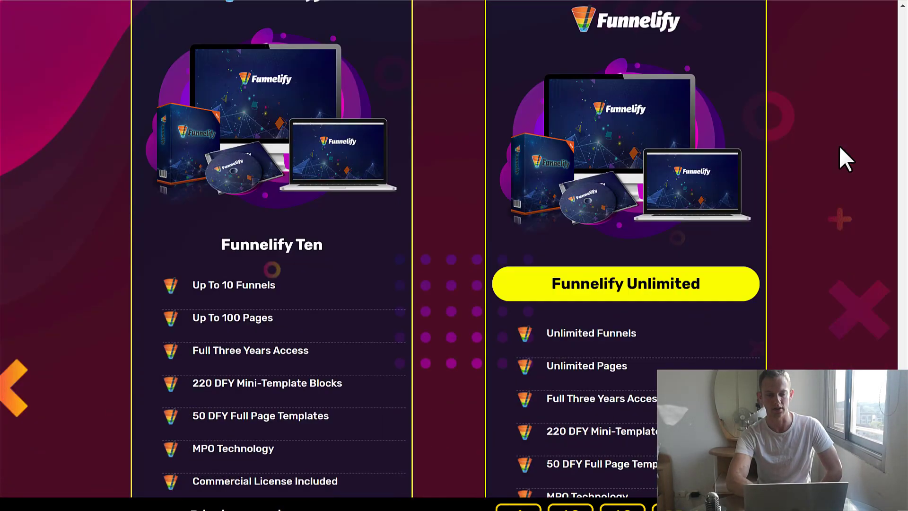
scroll(840, 148, "down", 8)
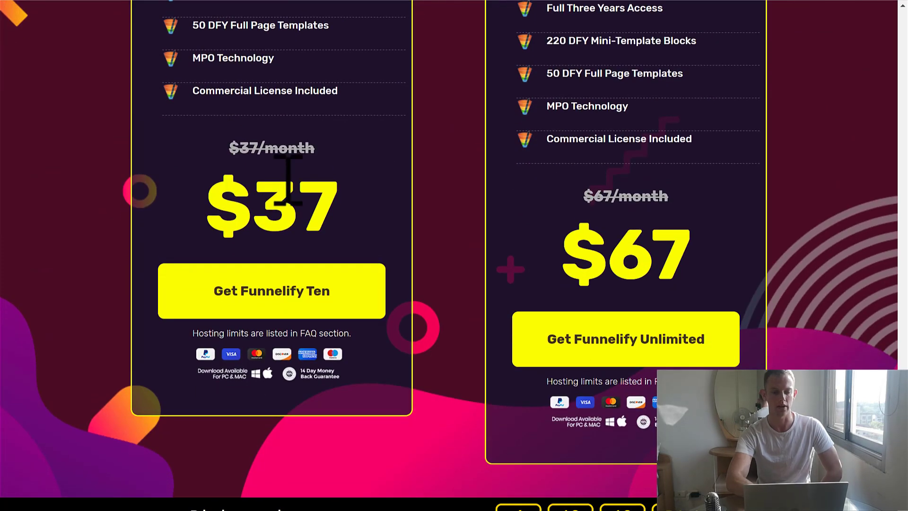